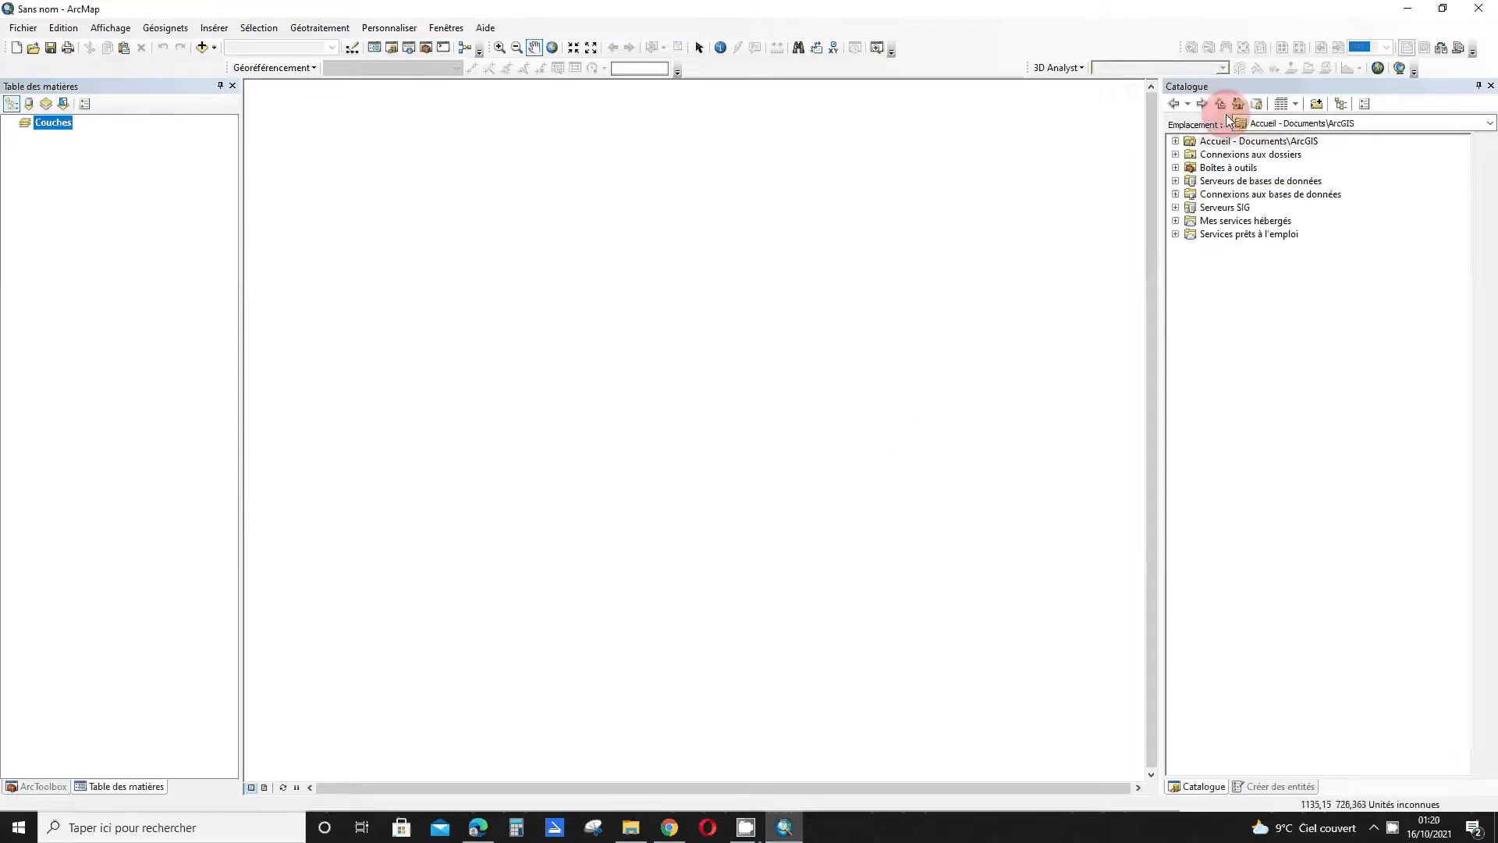
Add the MR25.tif raster from the DONNEES_RASTER folder connection to the map and collapse the folder connections
left_click(1175, 155)
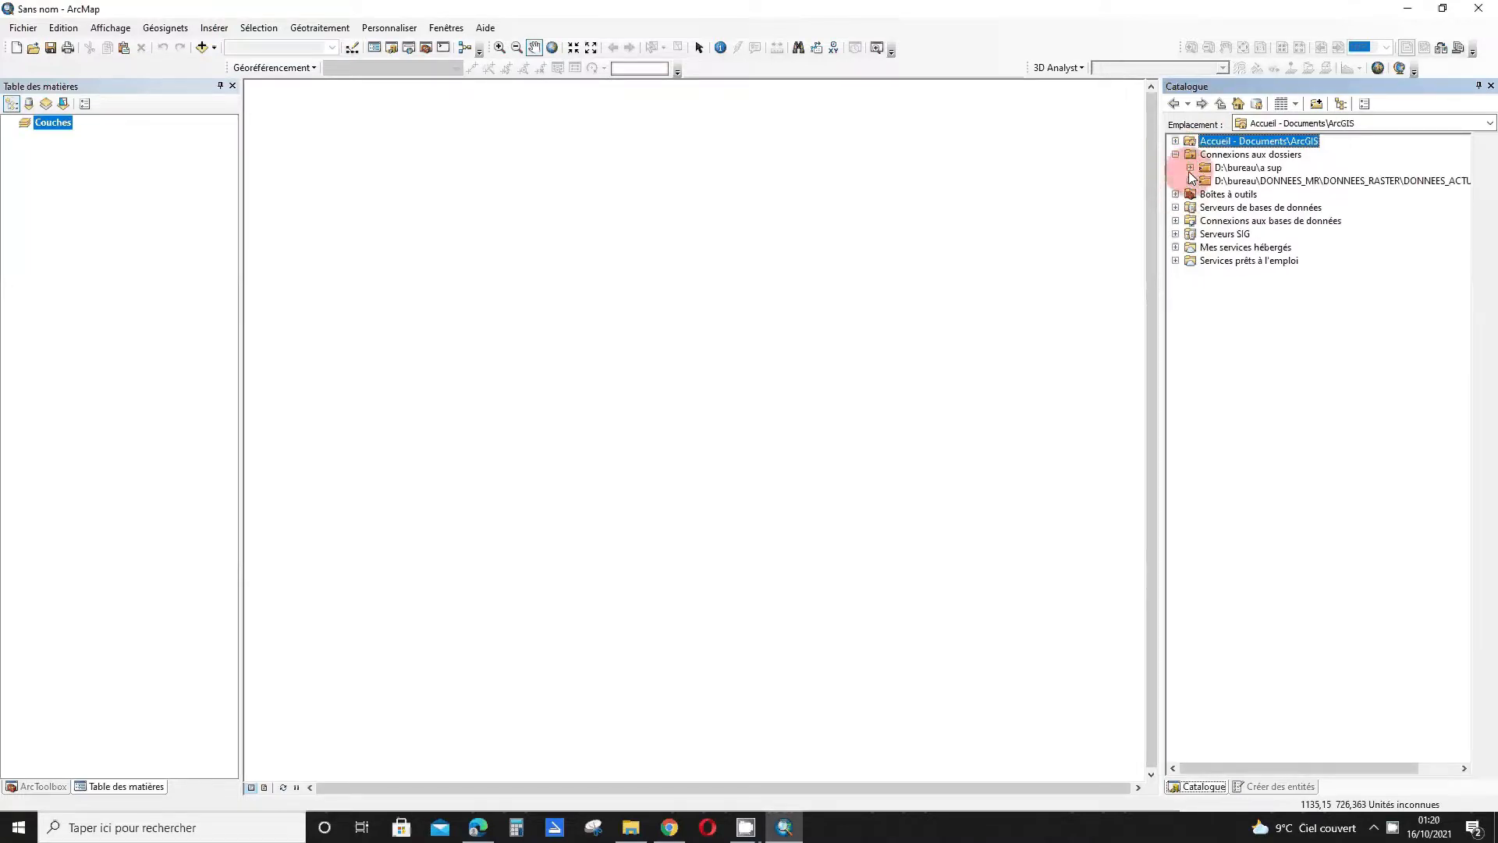
left_click(1190, 180)
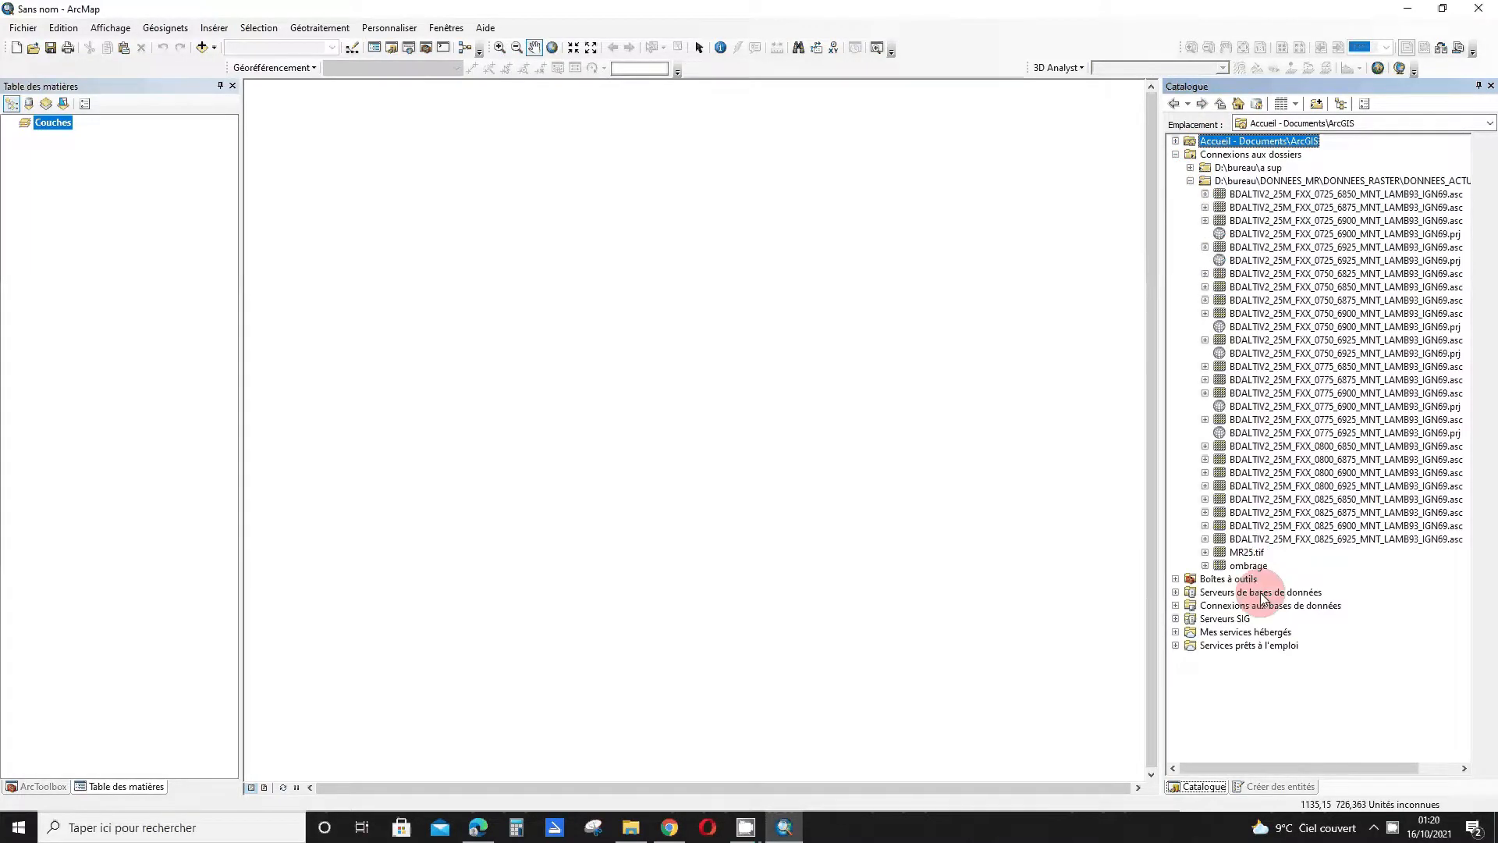
left_click_drag(1247, 552, 136, 297)
left_click(858, 481)
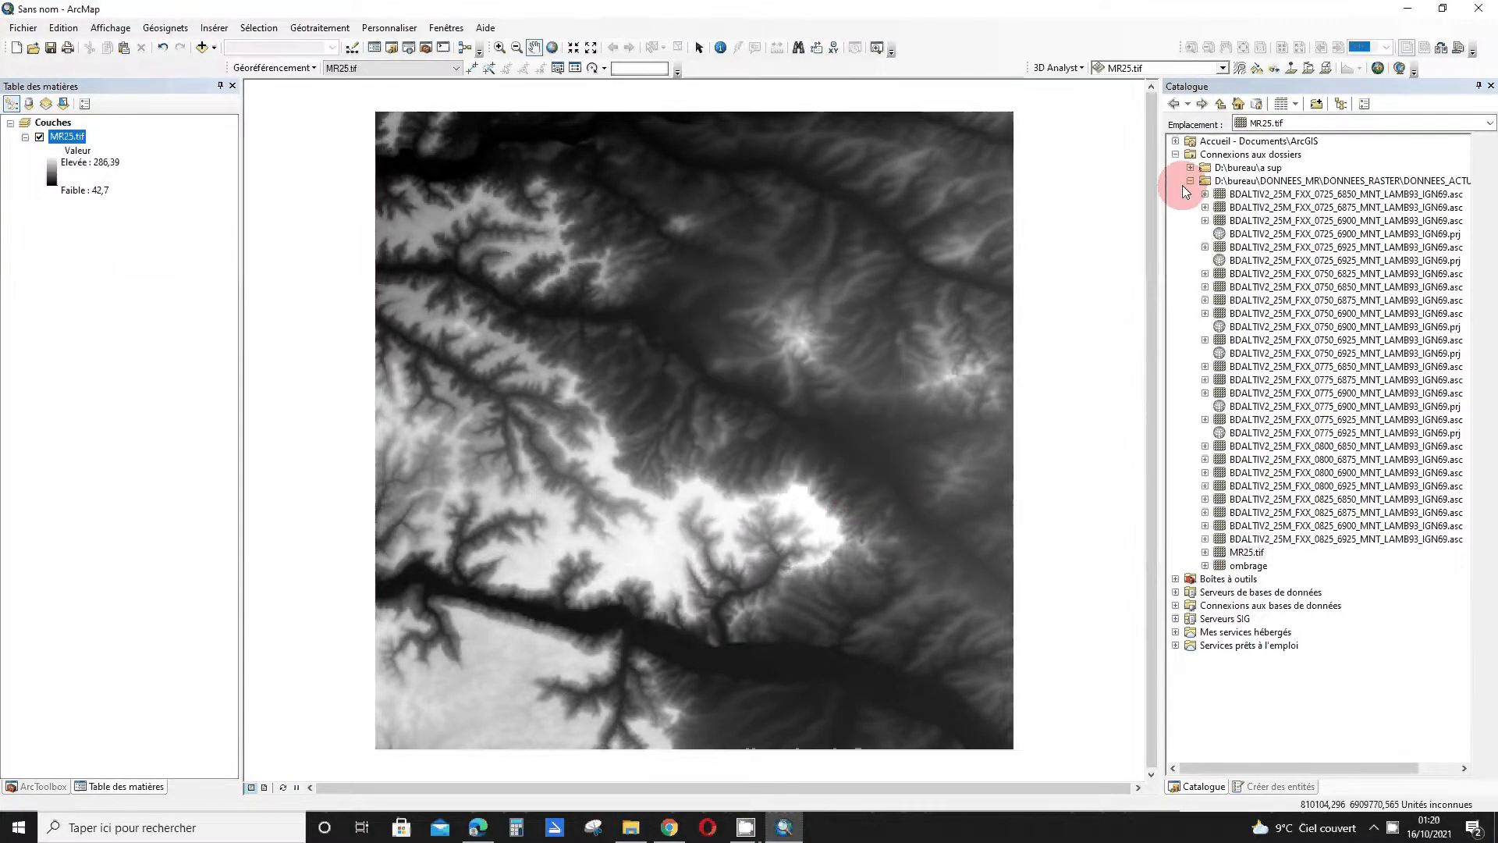
left_click(1189, 181)
left_click(1176, 153)
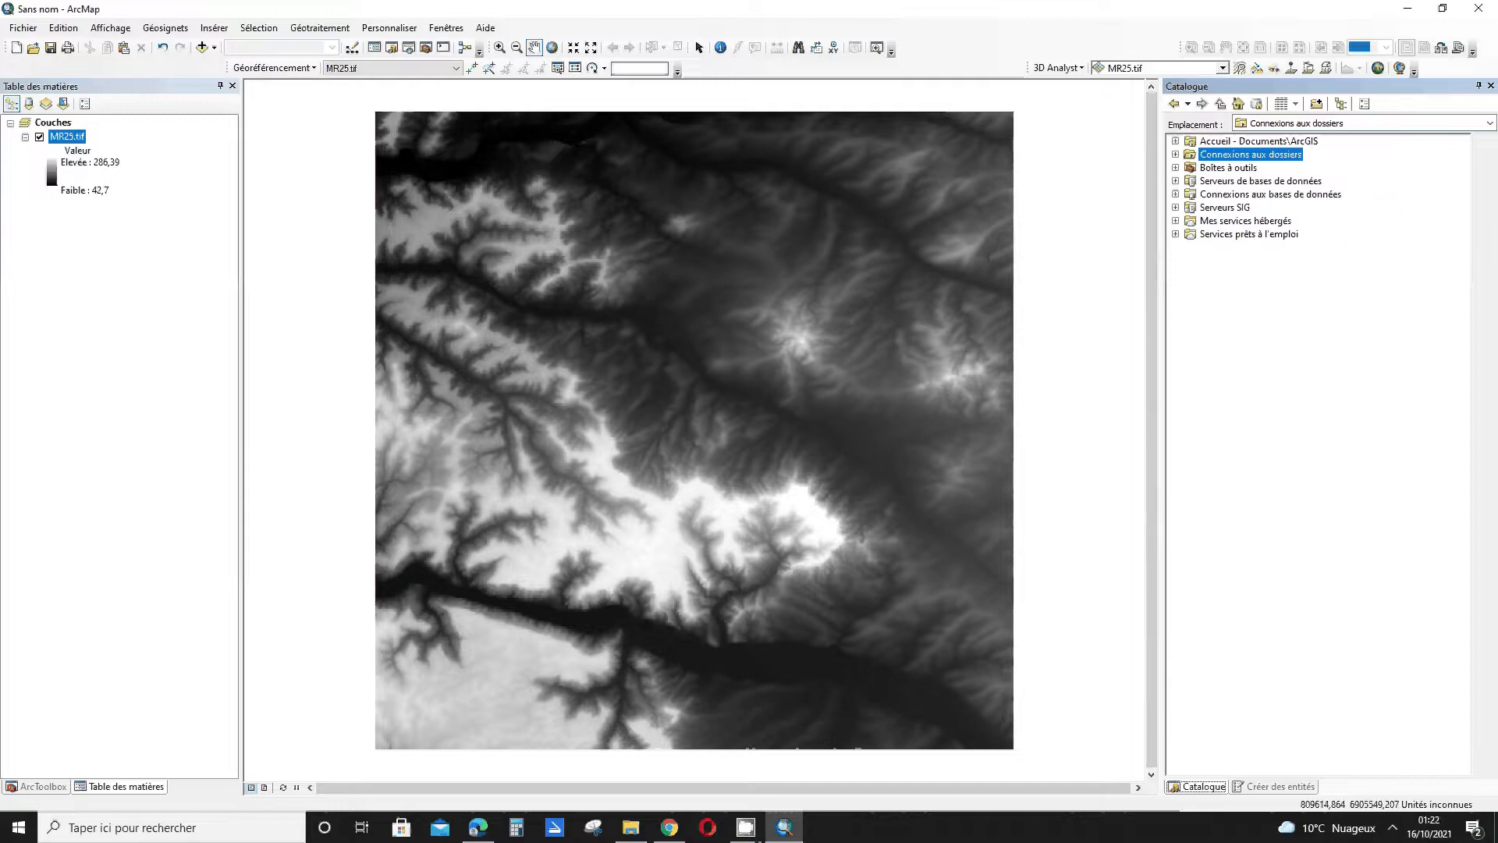
Switch to Chrome and check the toolbox path of the Créer un quadrillage tool on its ArcGIS help page
key("alt+Tab")
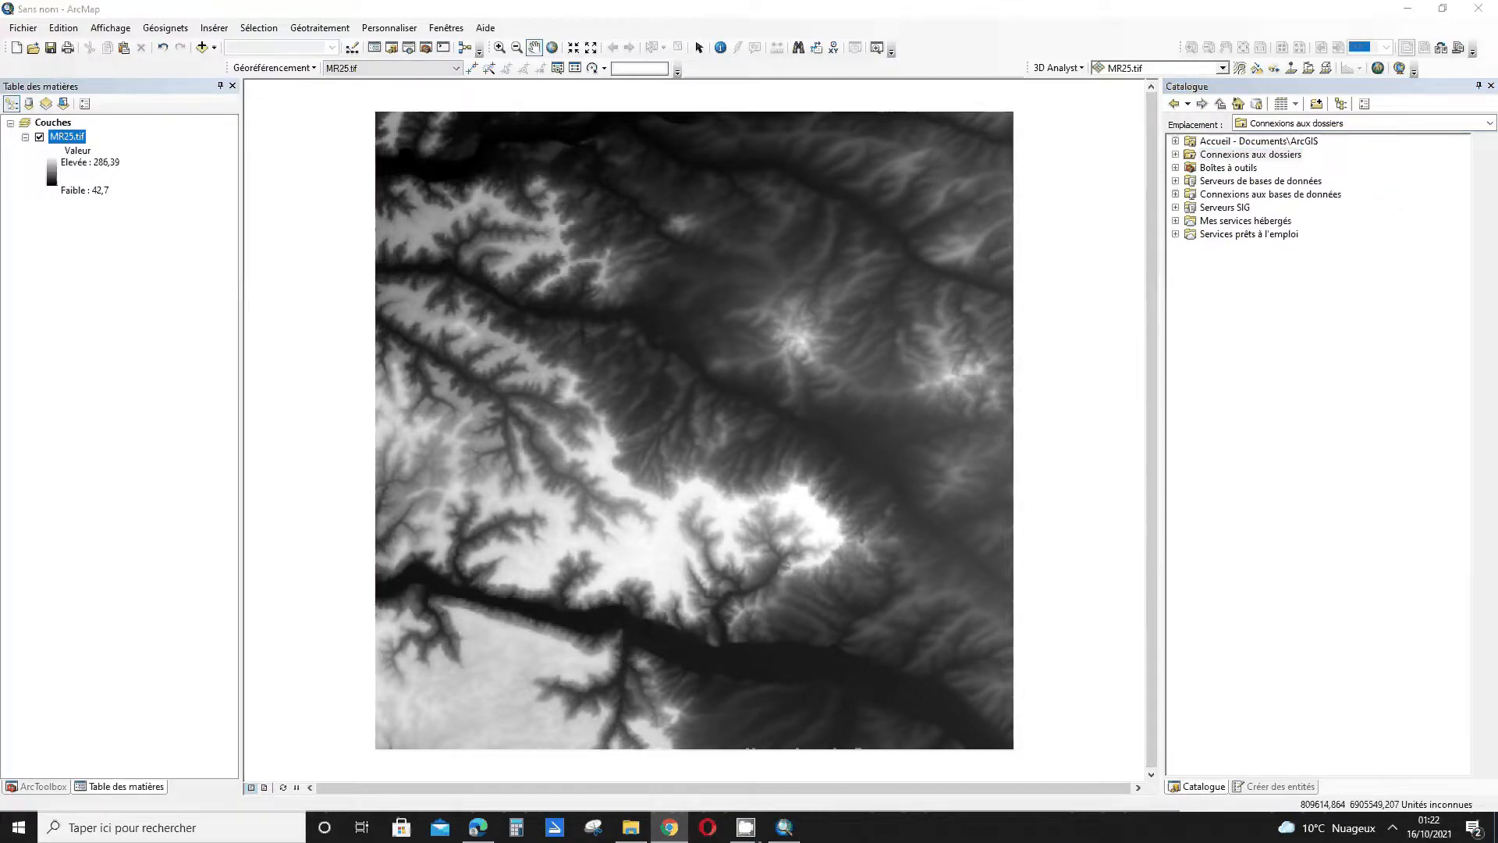
left_click_drag(1497, 94, 1003, 1)
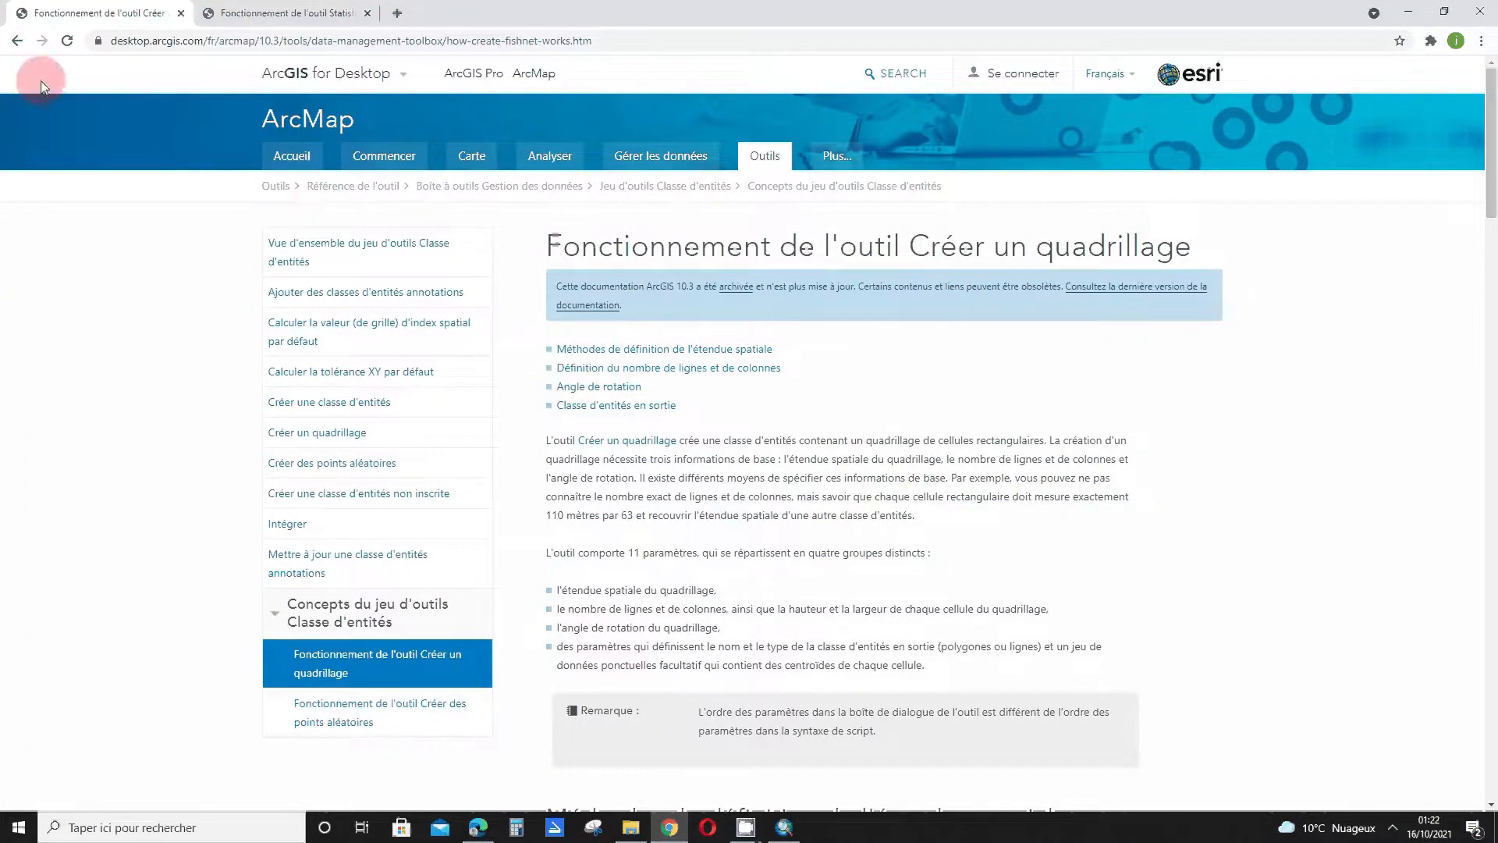
left_click(17, 41)
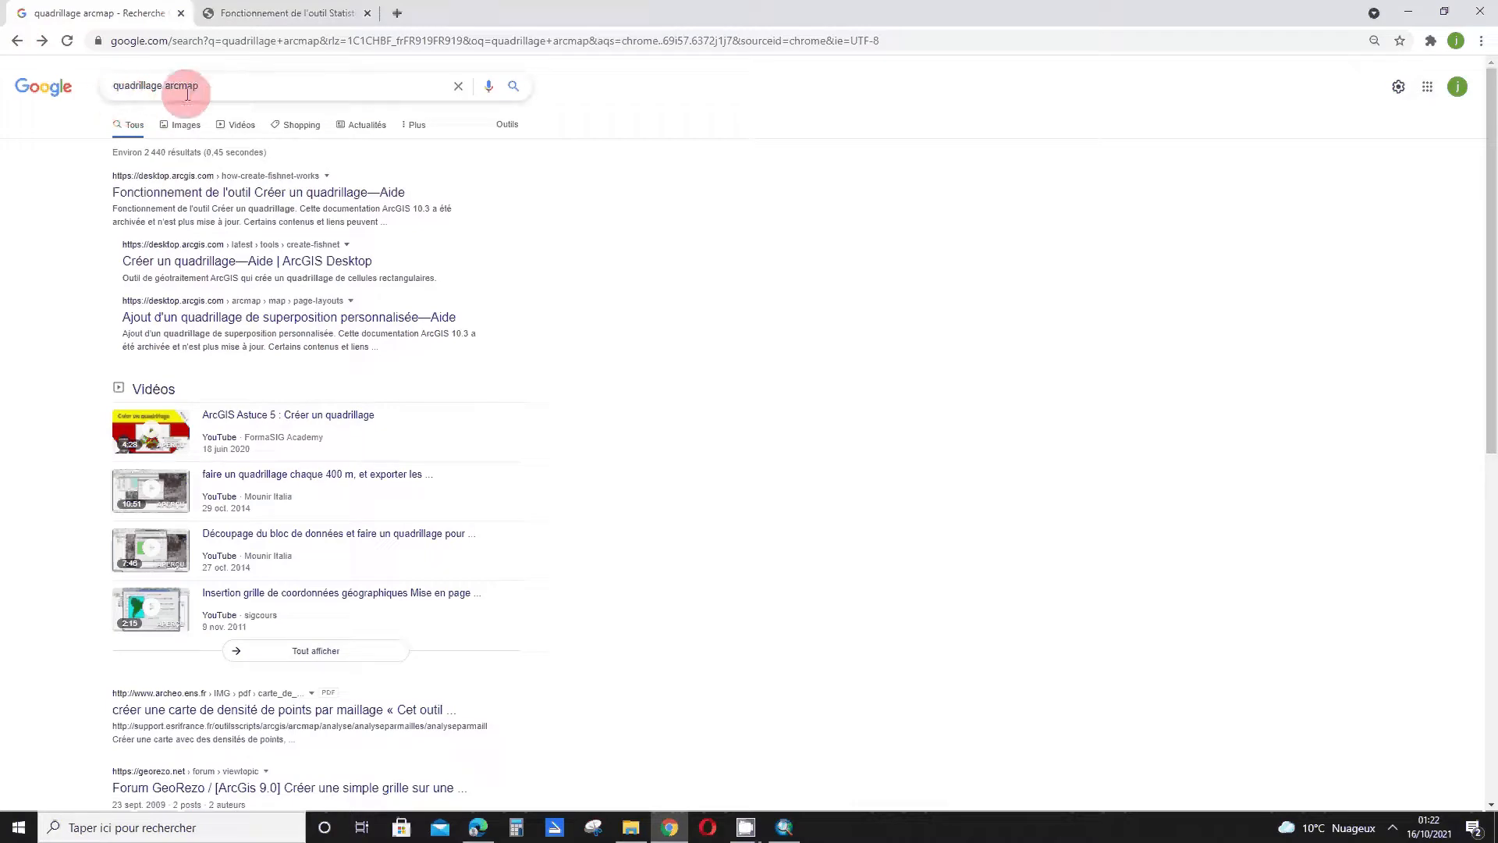
left_click(42, 41)
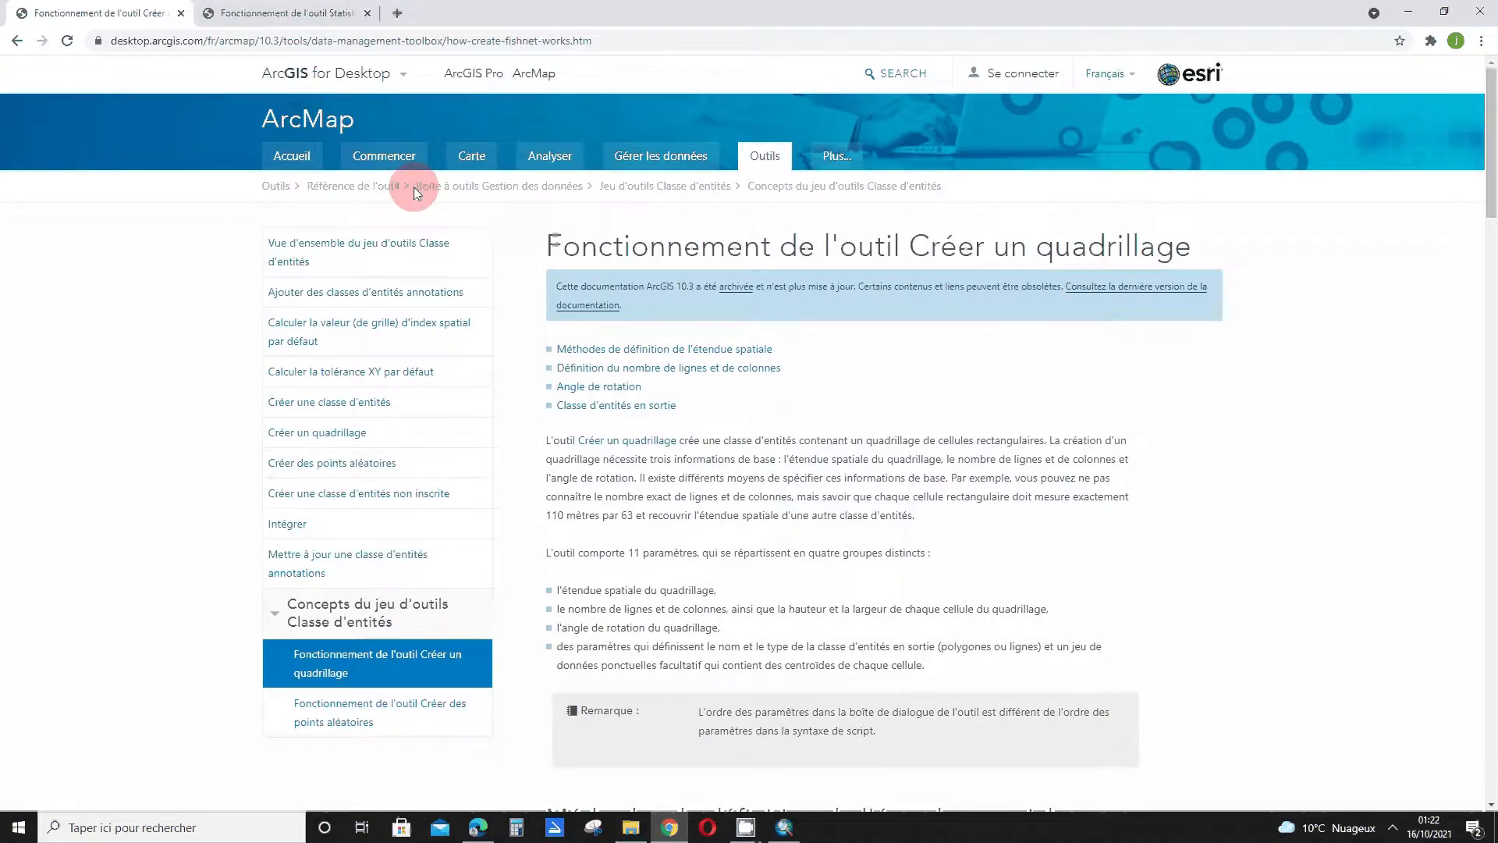
left_click_drag(415, 193, 956, 182)
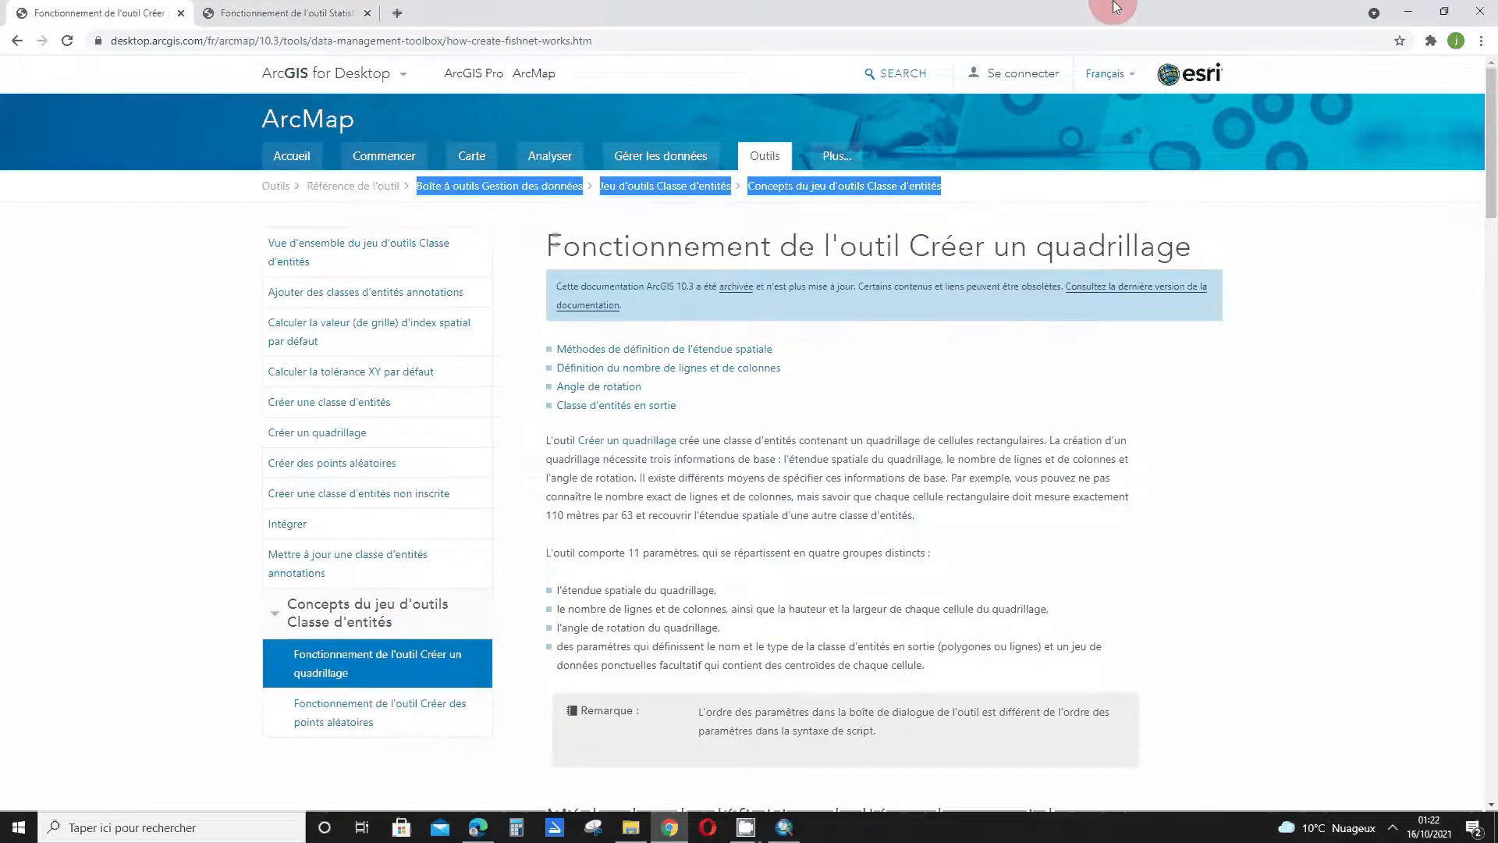
Switch to ArcMap and open the Créer un quadrillage tool from the Classe d'entités toolset of Outils de gestion des données
key("alt+Tab")
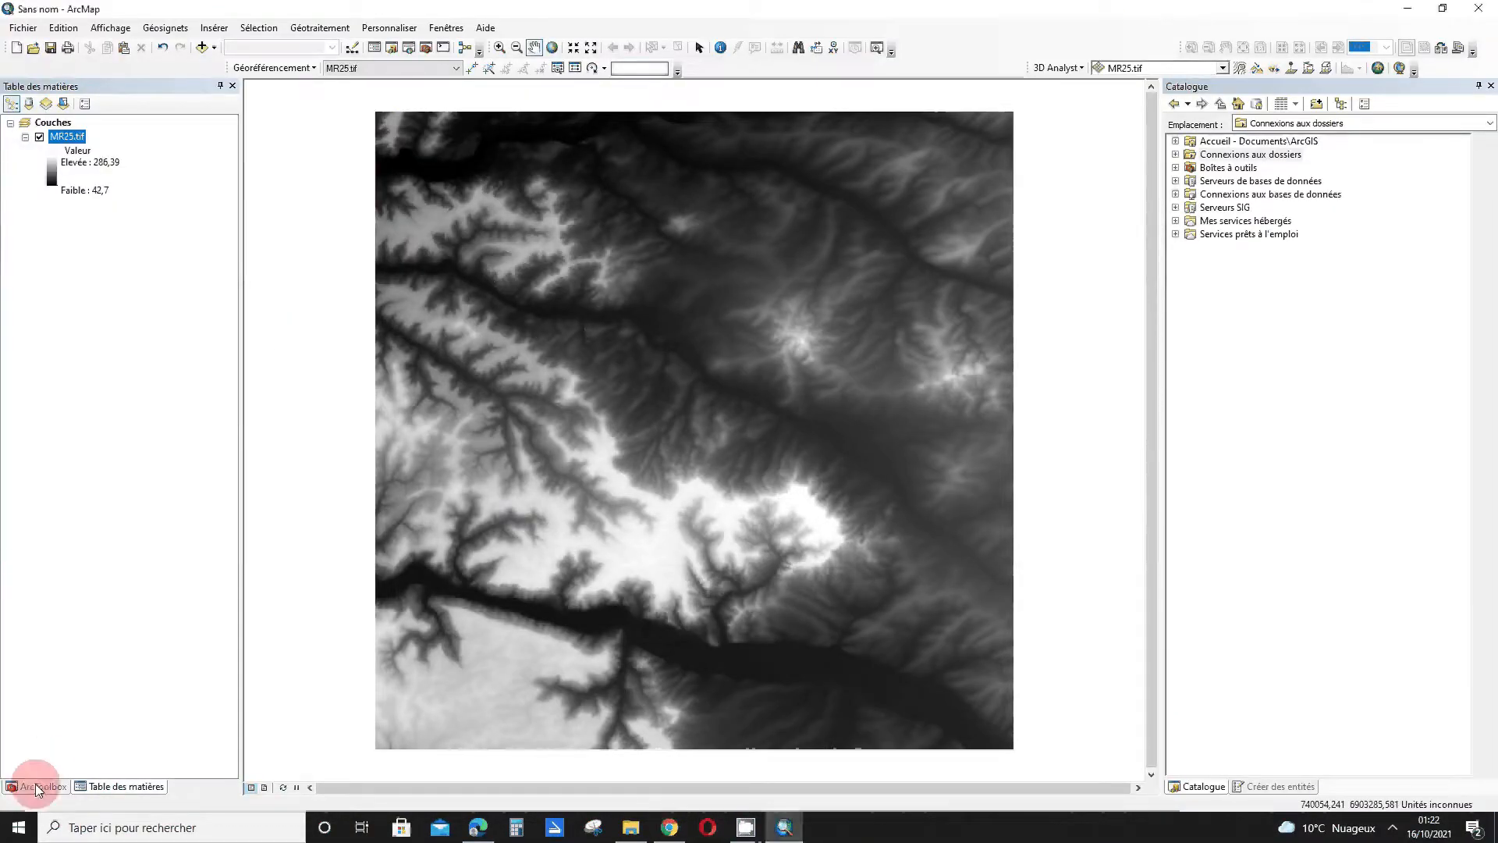
left_click(42, 786)
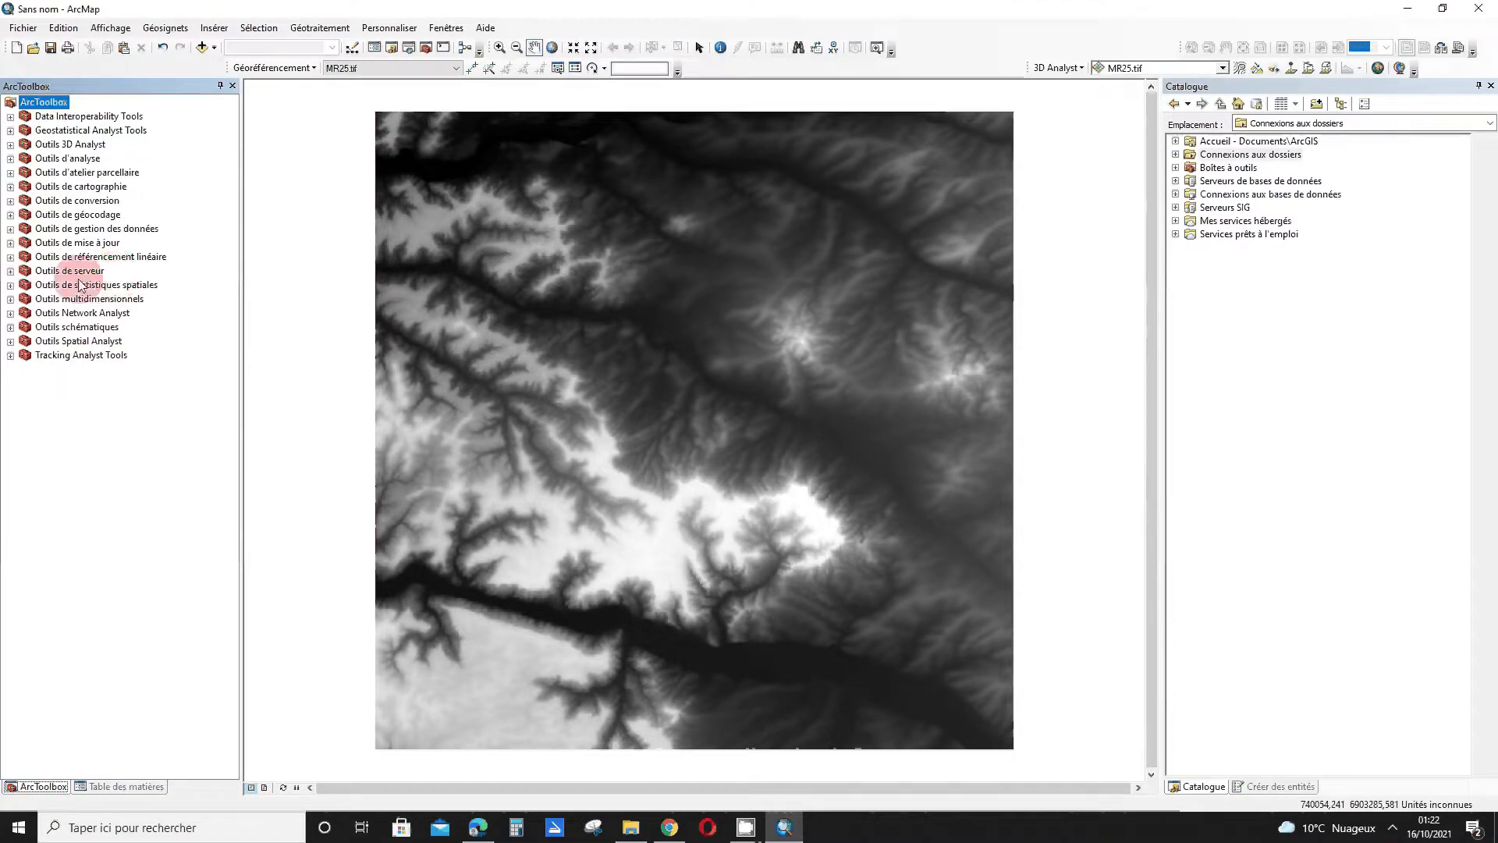
left_click(10, 228)
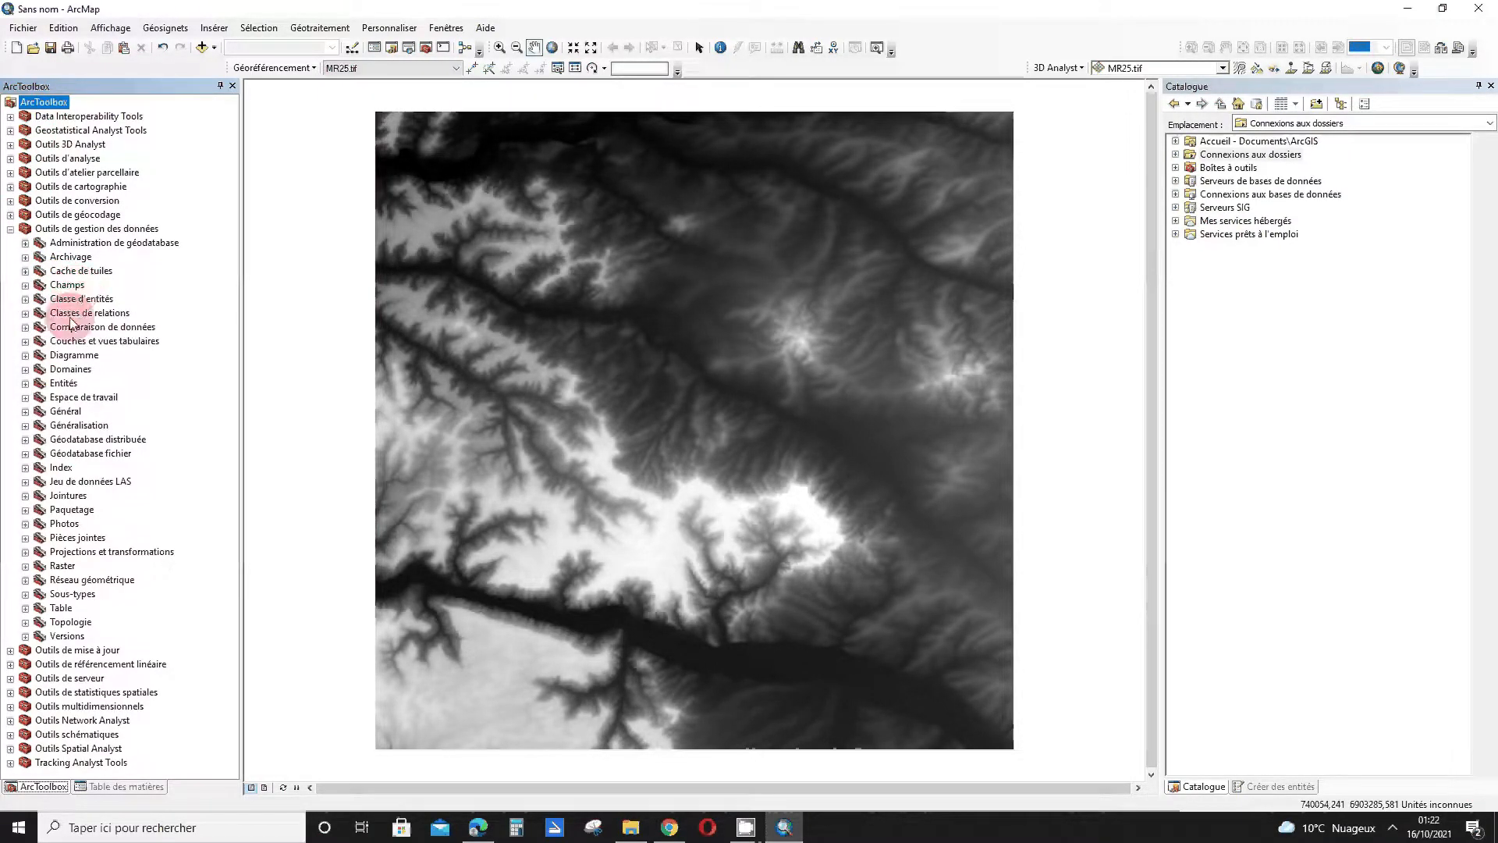
left_click(25, 299)
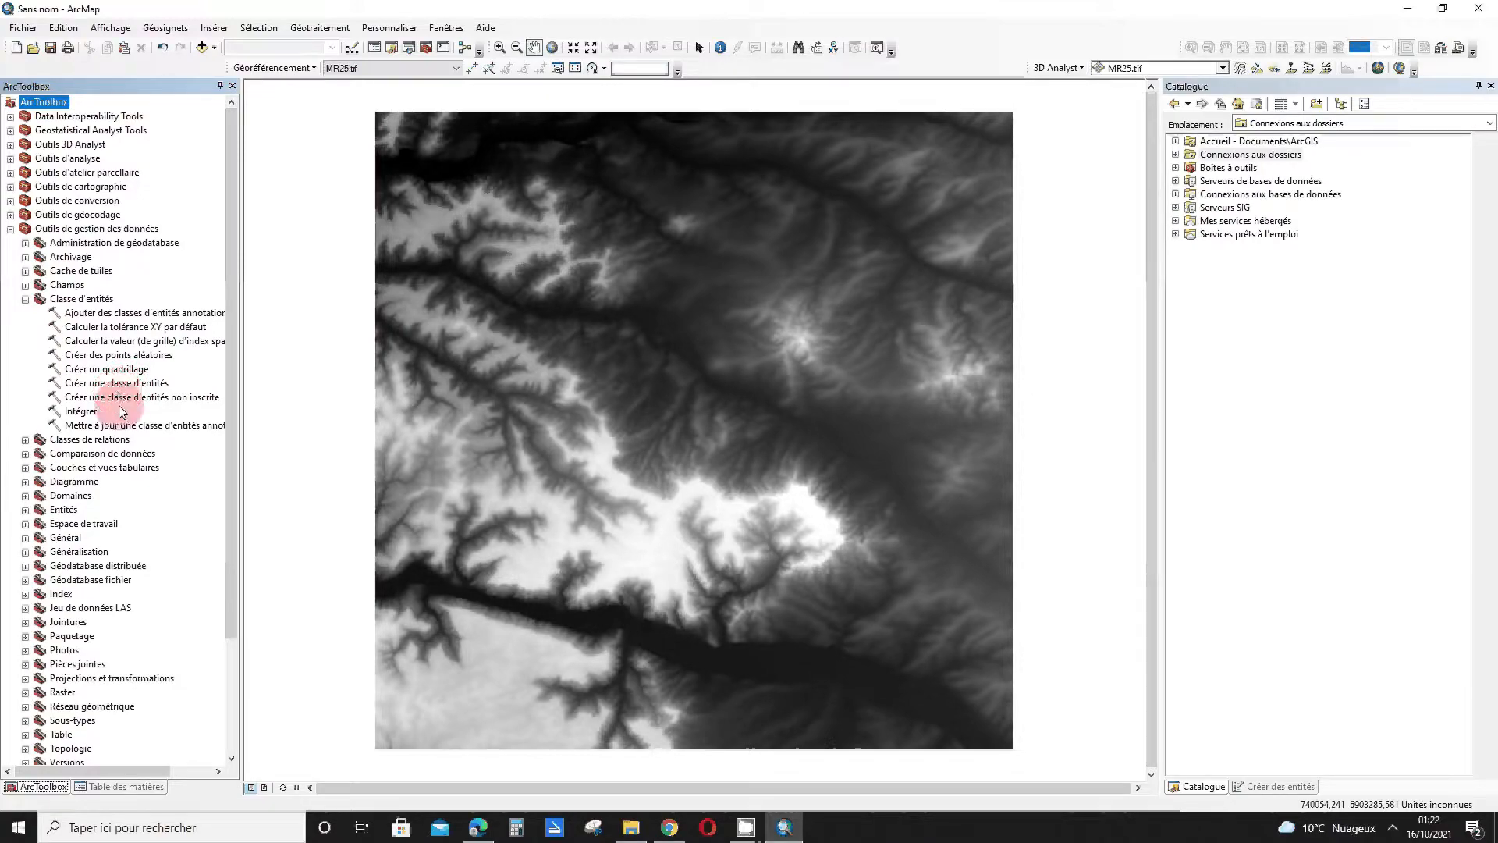
left_click(121, 372)
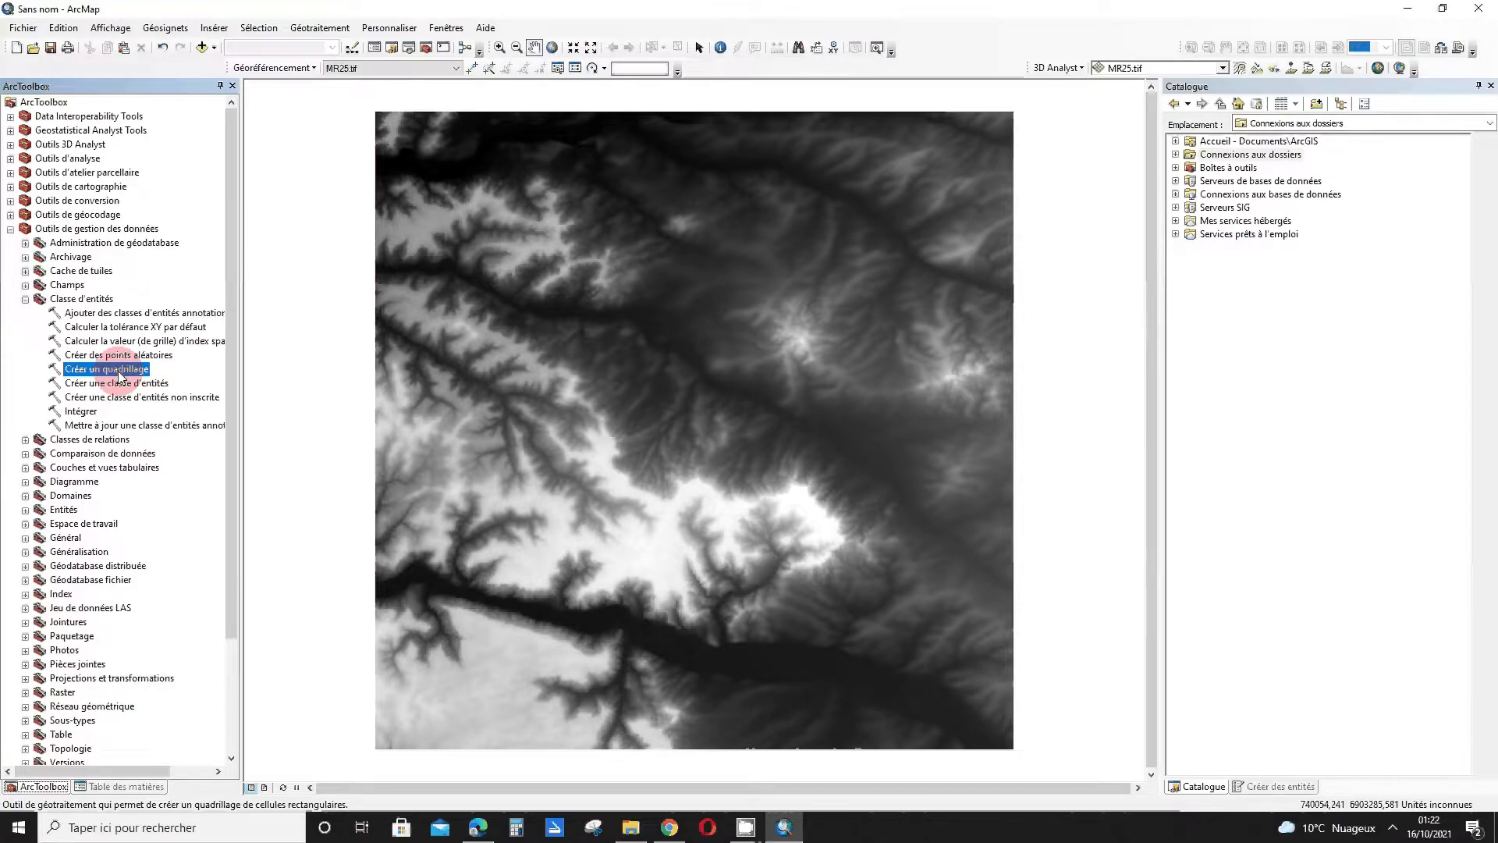
double_click(119, 370)
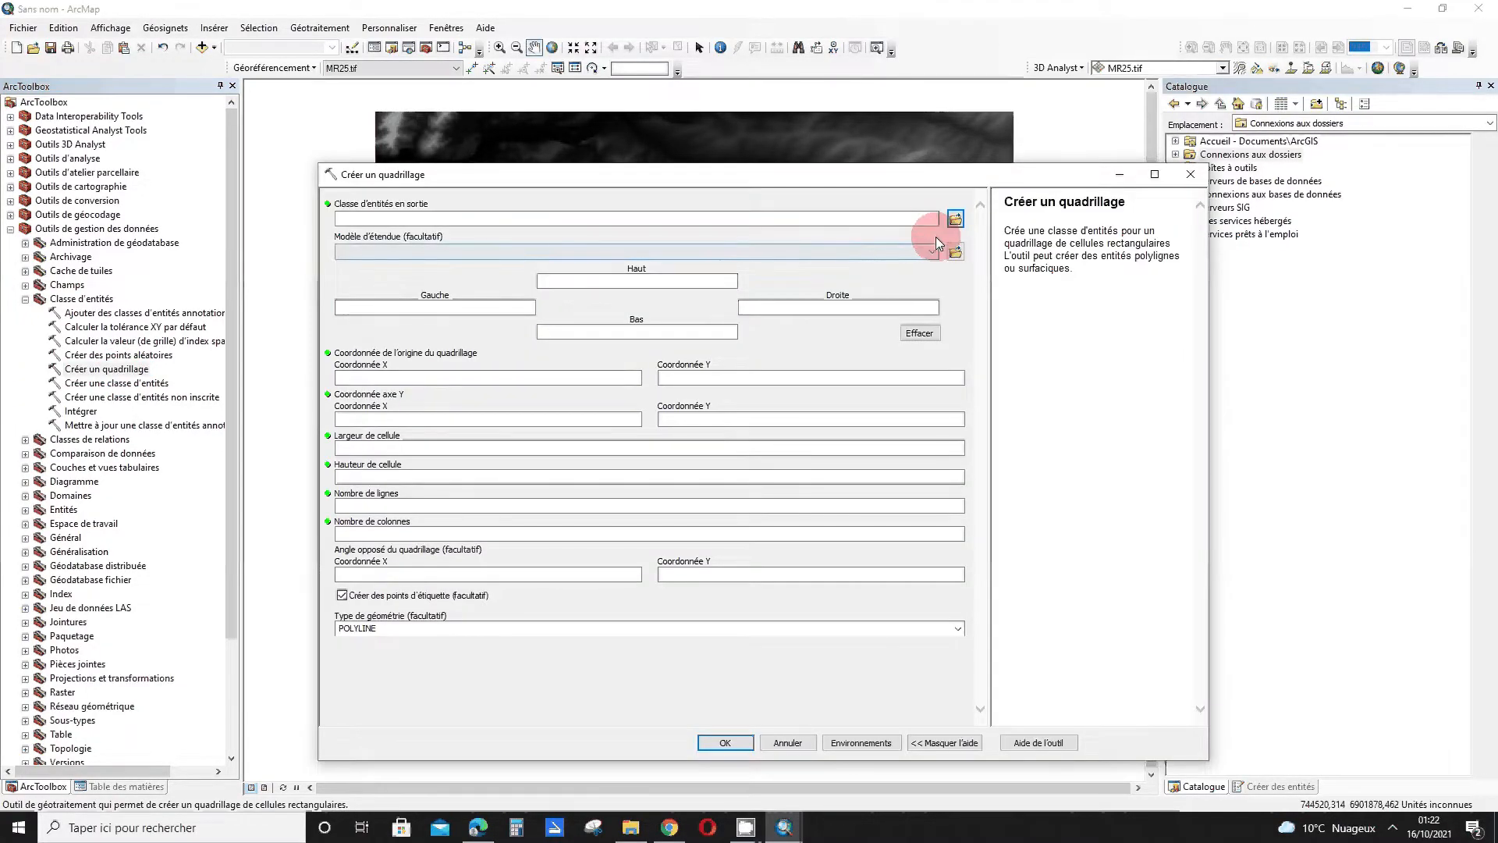
Set the output feature class to quadrillage1.shp in the D:\bureau\a sup folder
left_click(955, 219)
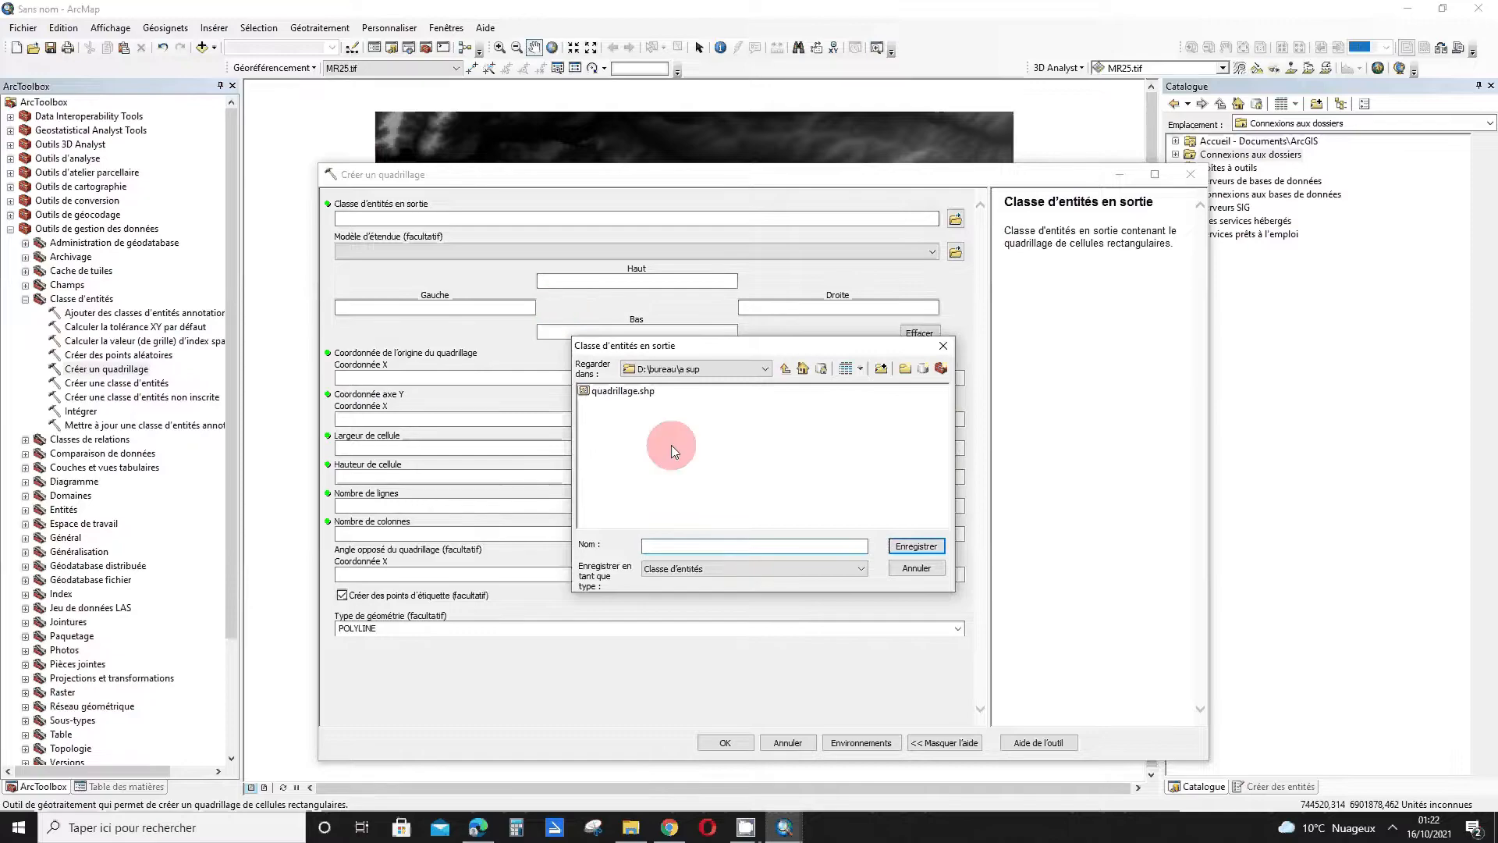
left_click(617, 391)
left_click(683, 546)
type("1.shp")
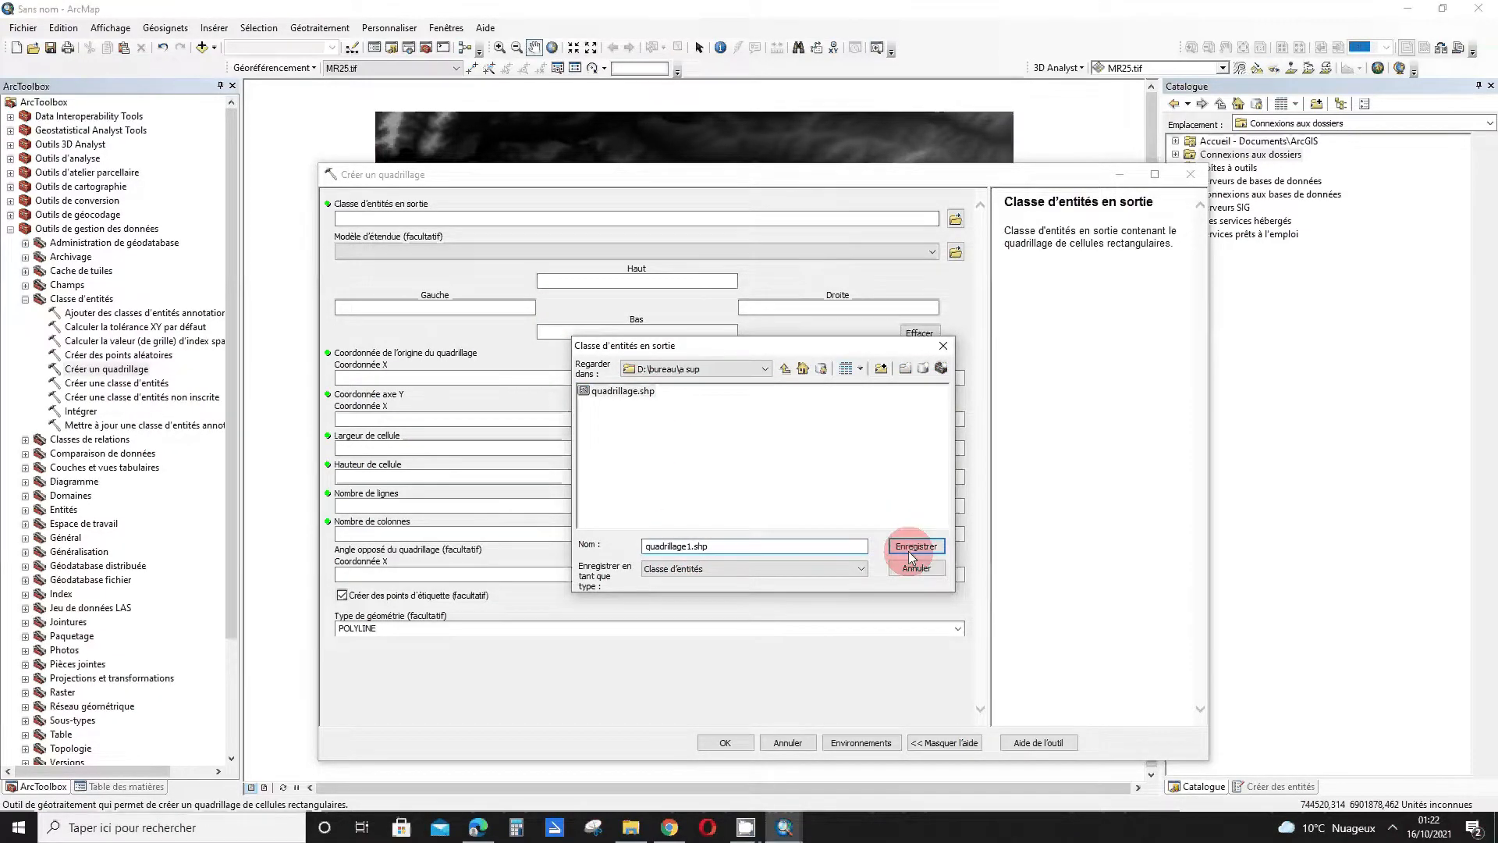
left_click(907, 547)
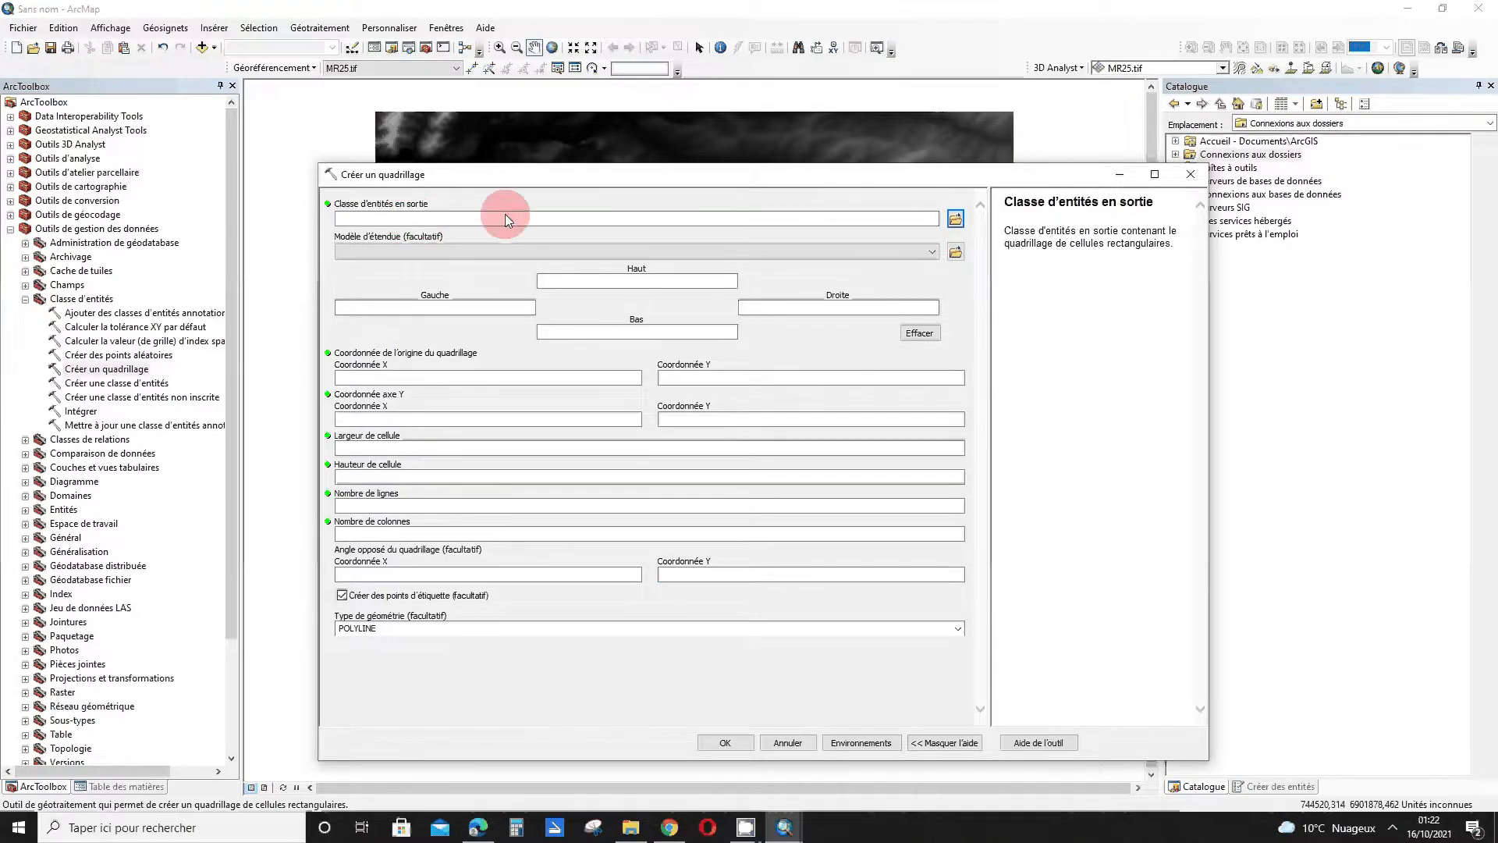
left_click(453, 221)
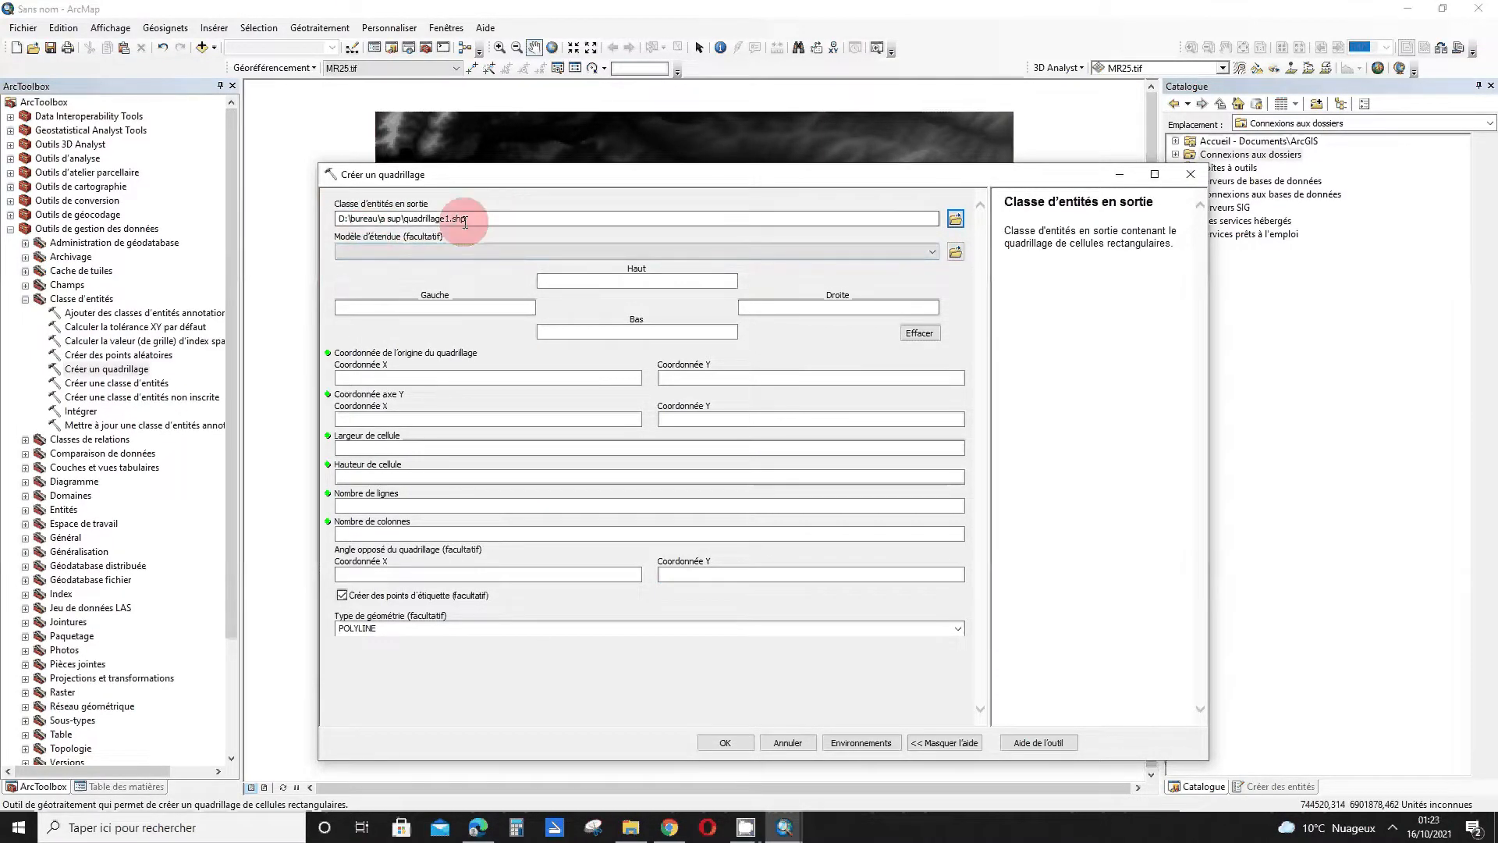
left_click_drag(452, 223, 483, 221)
Set the grid's template extent to match the MR25.tif layer
left_click(443, 273)
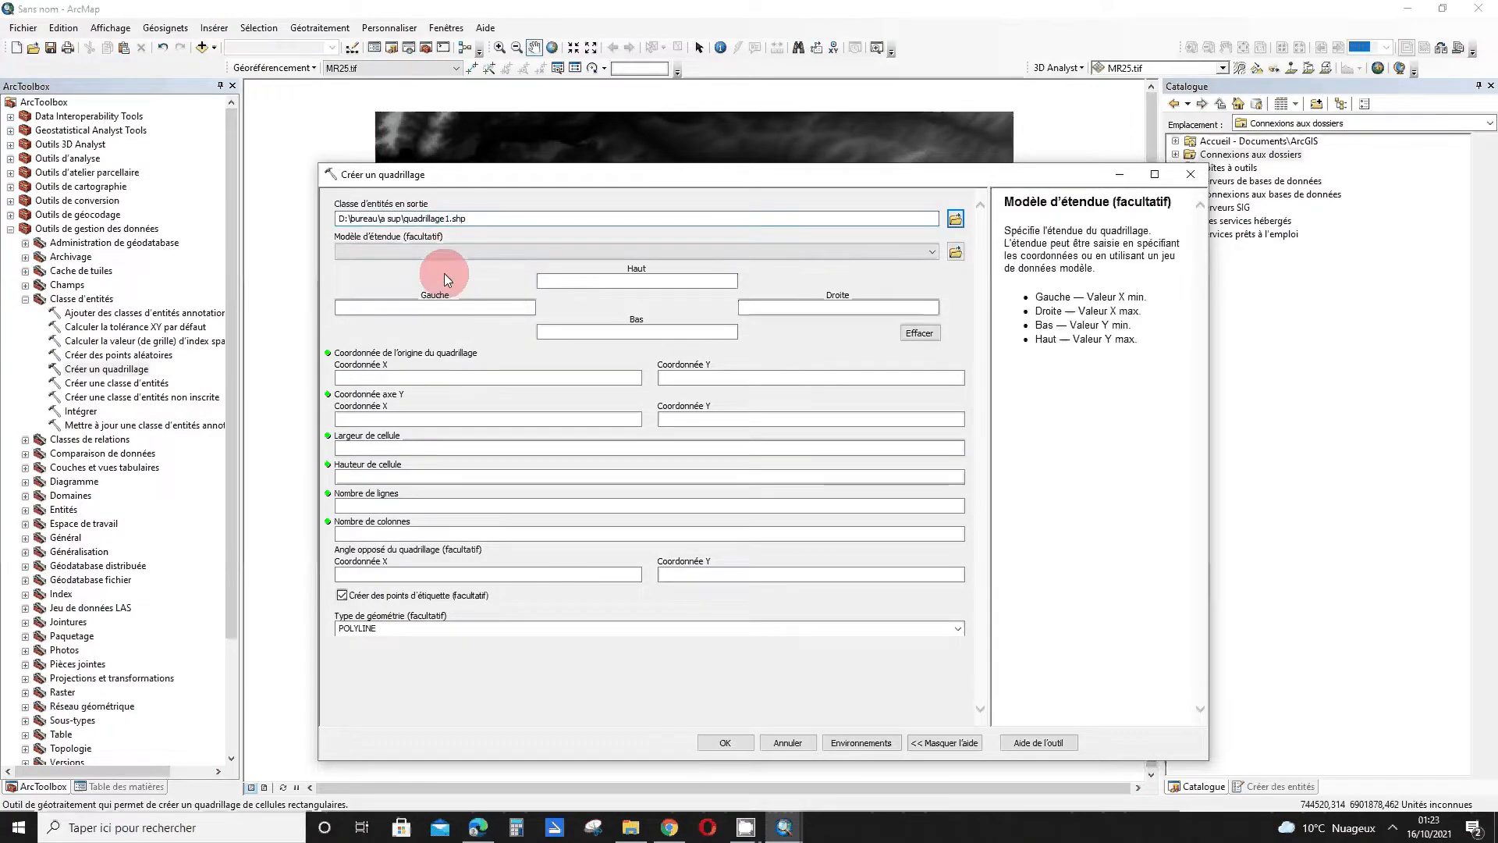
left_click(917, 253)
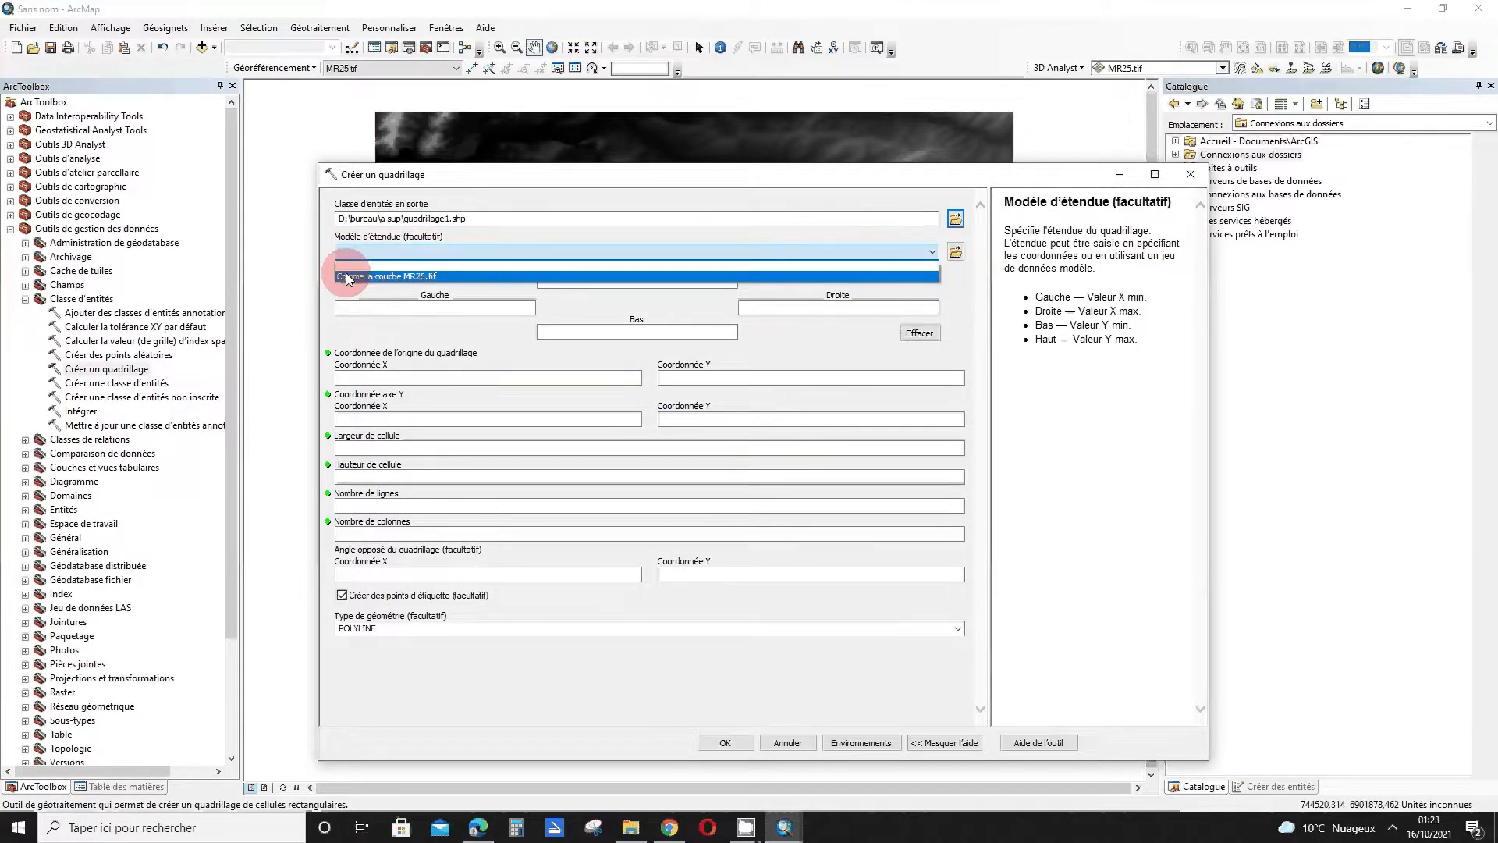
left_click(345, 275)
left_click_drag(421, 174, 485, 176)
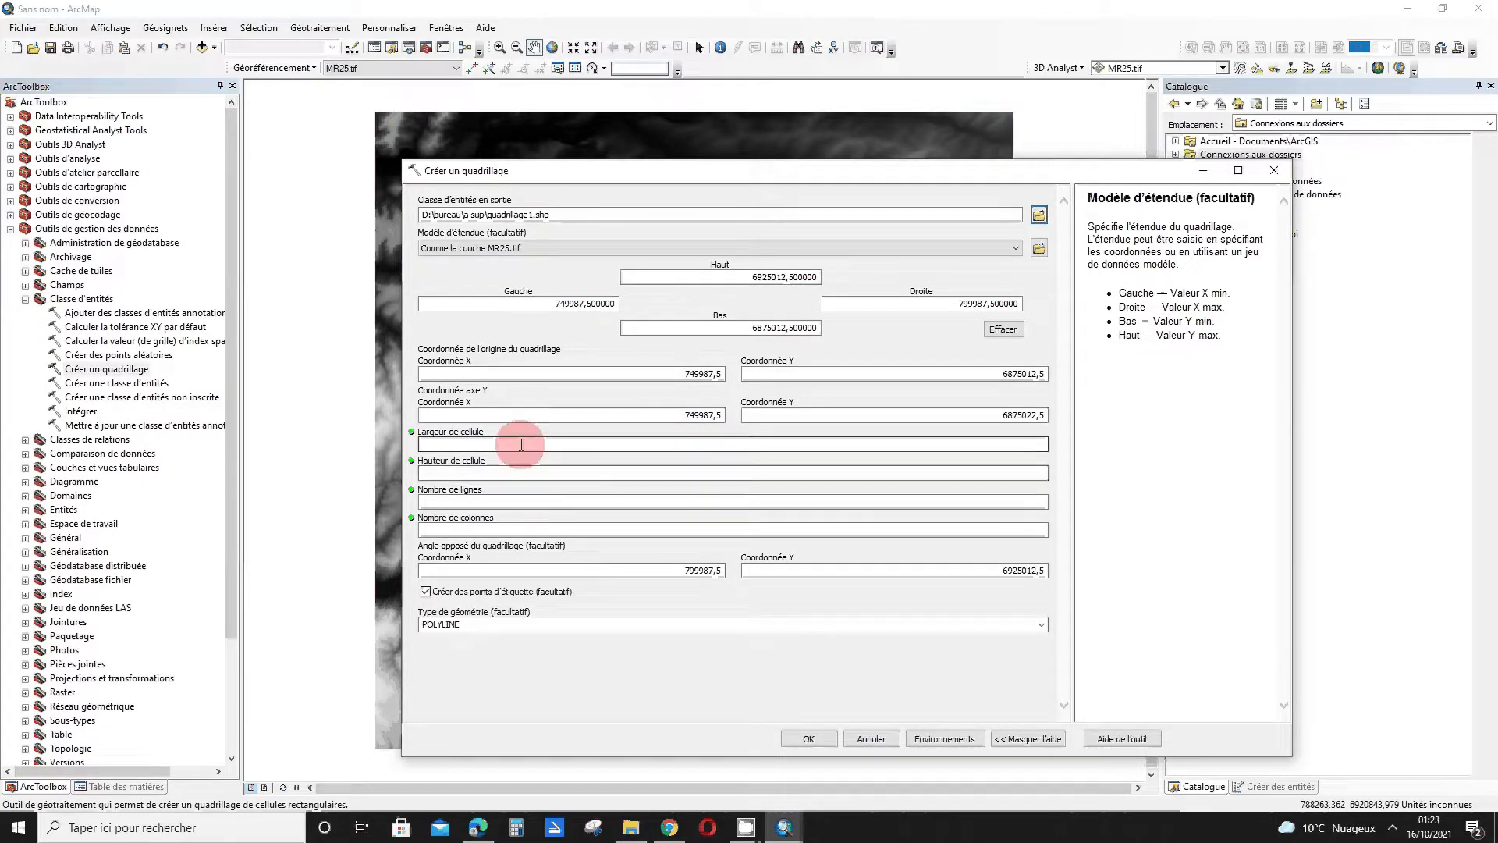
left_click(523, 473)
left_click(518, 444)
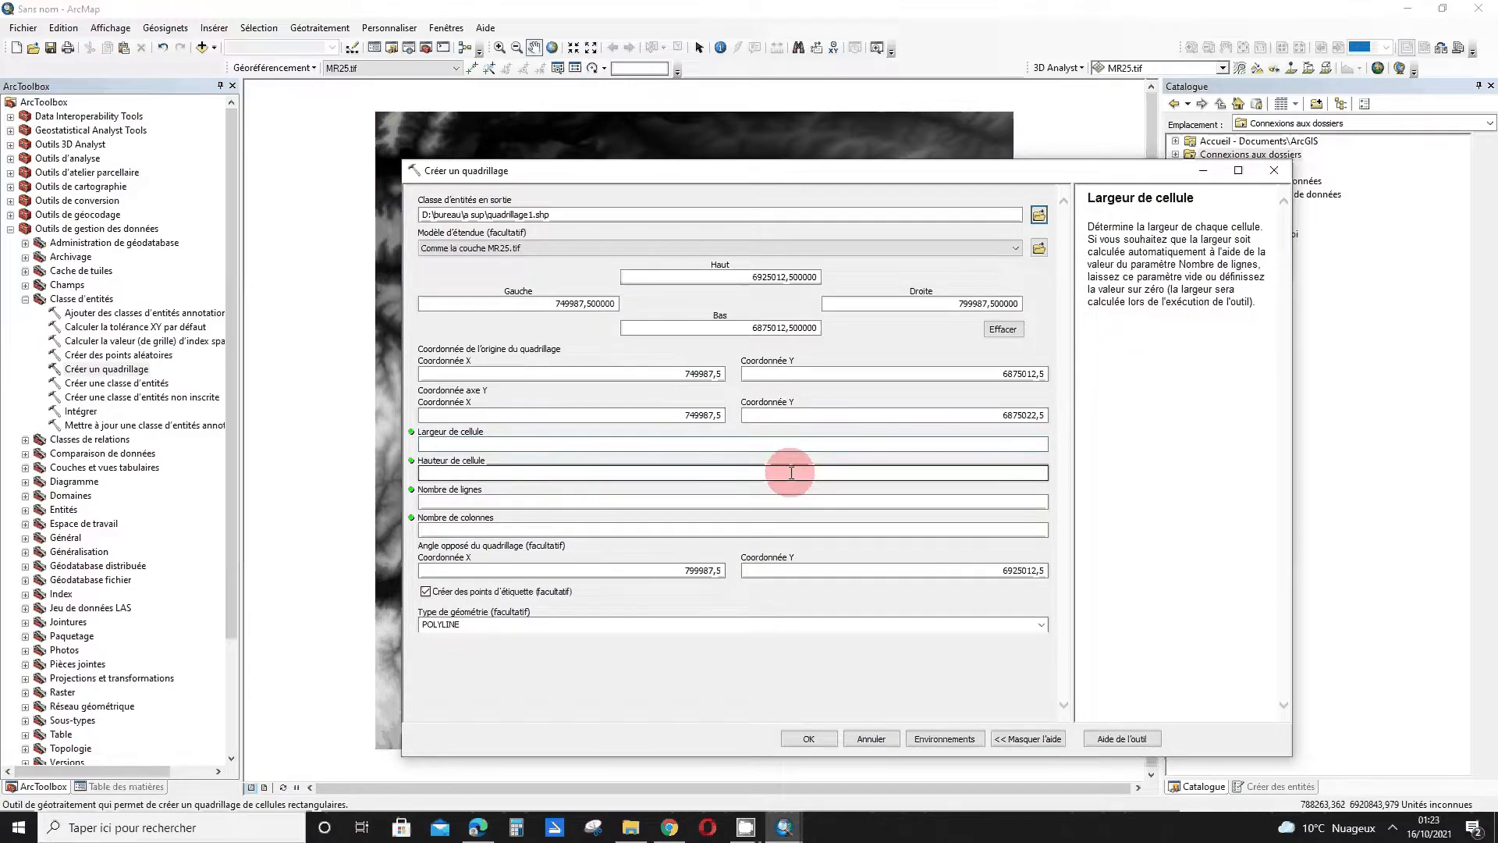
type("10")
left_click(562, 475)
type("10")
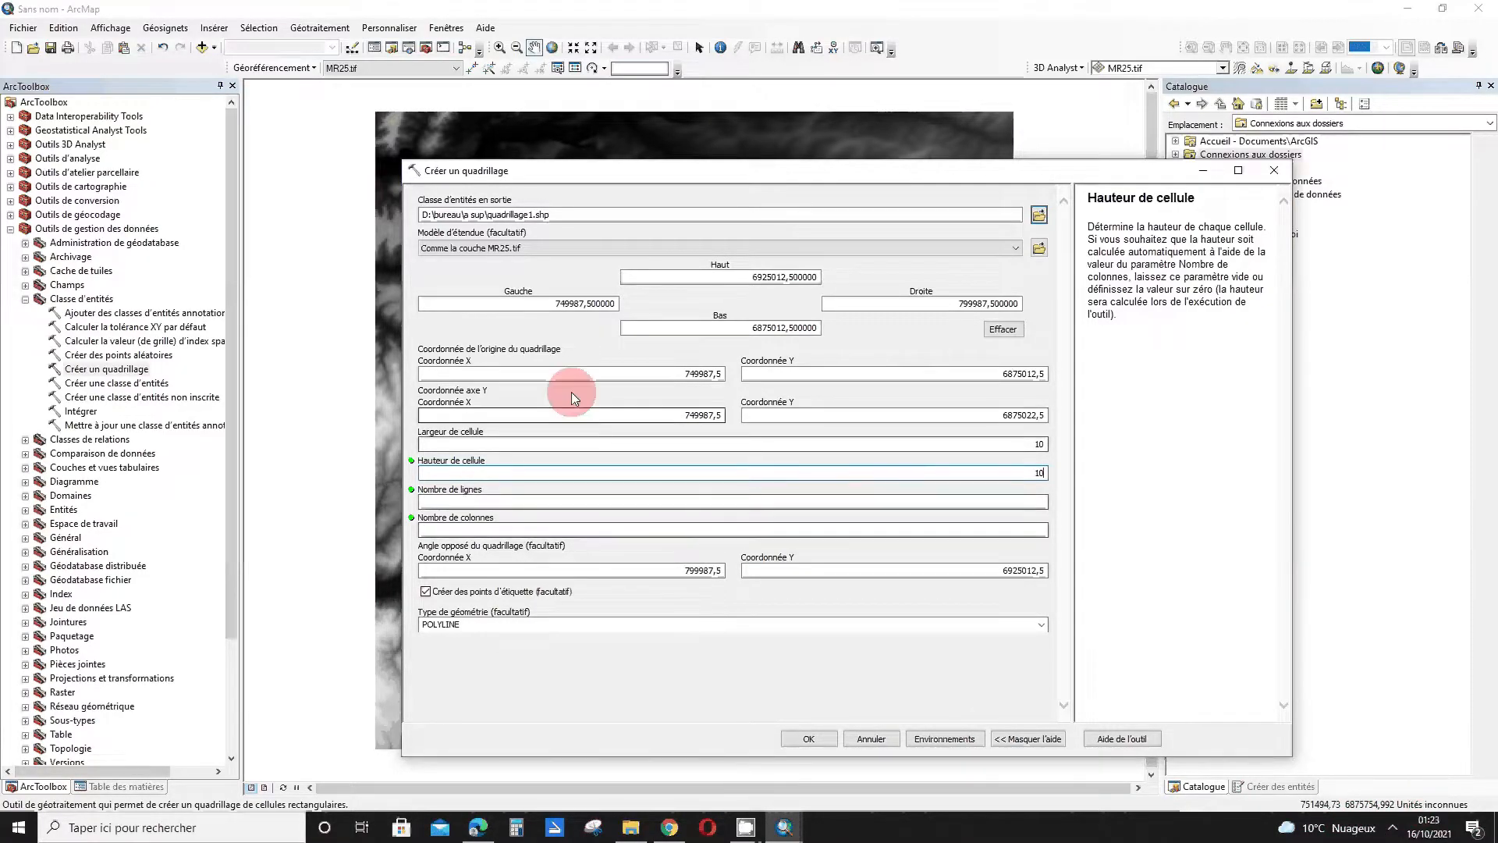
double_click(1038, 444)
key("BackSpace")
double_click(1036, 472)
key("BackSpace")
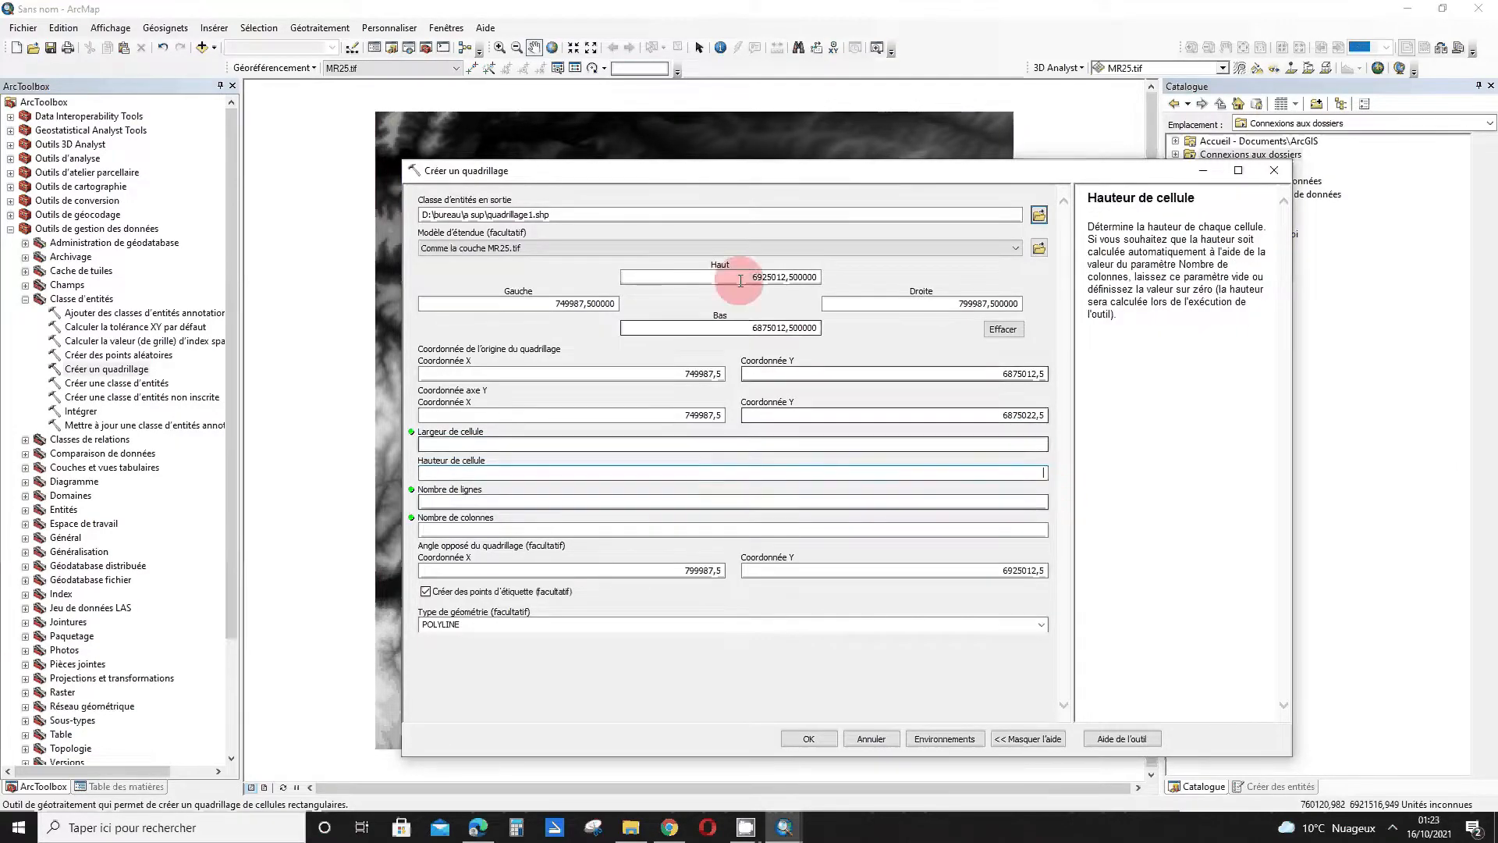
Set the grid to 25 rows and 25 columns, leaving the cell width and height empty
left_click_drag(773, 172, 782, 394)
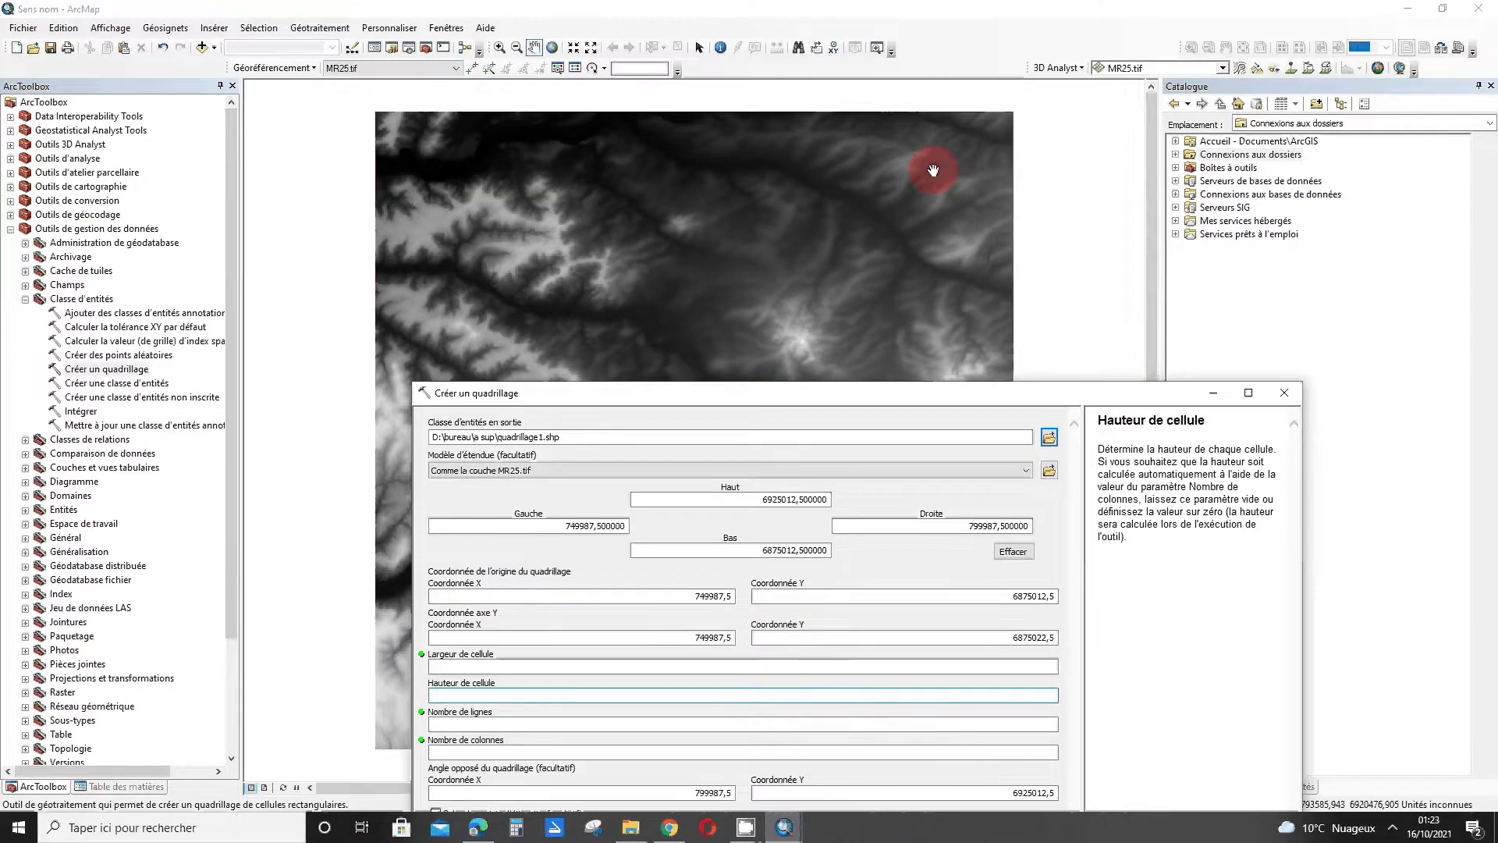
left_click_drag(966, 394, 897, 181)
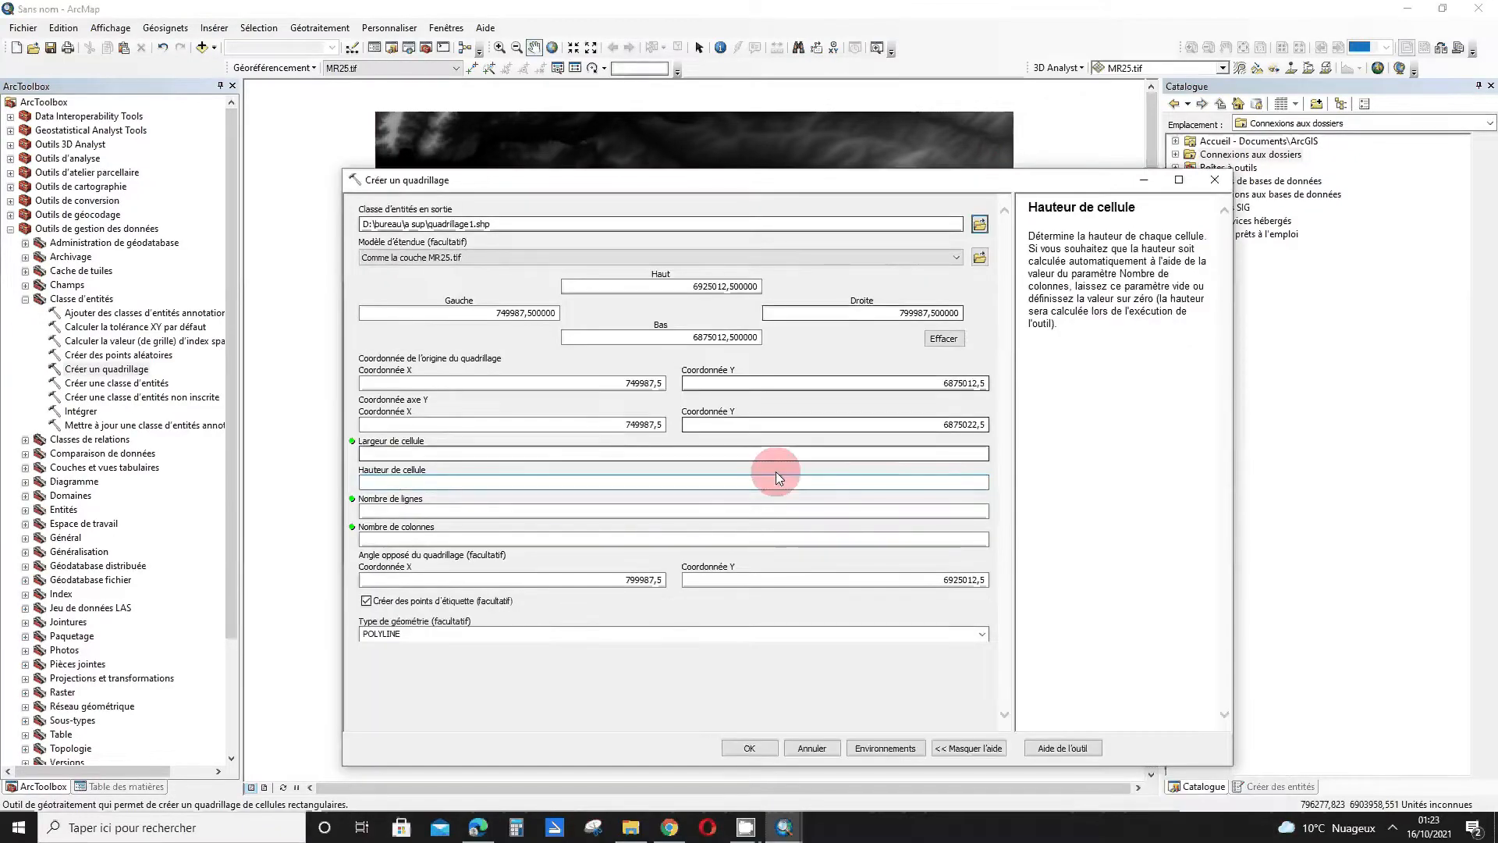
left_click(954, 511)
type("2")
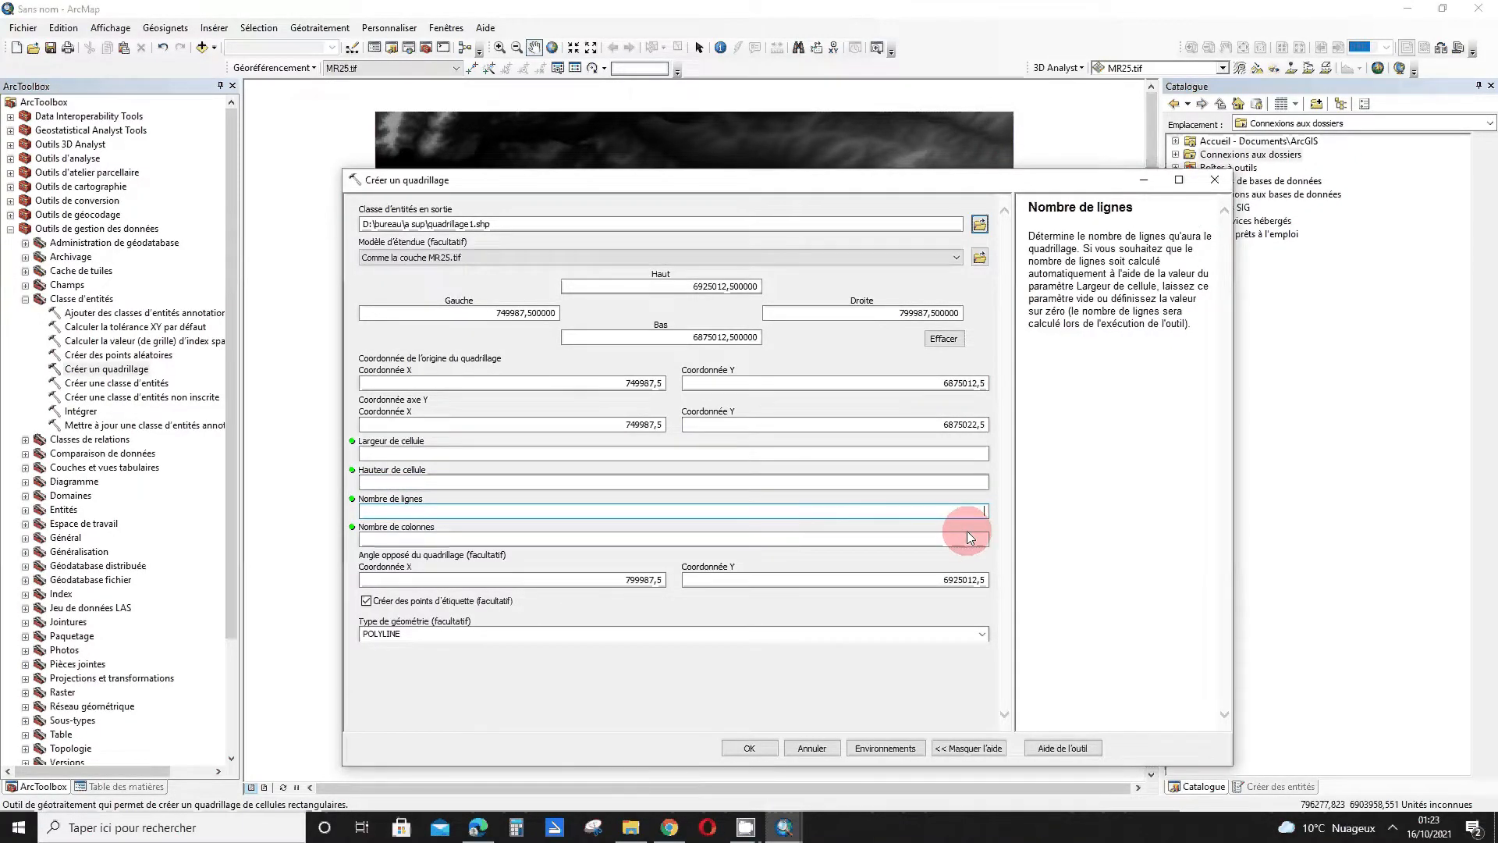
type("5")
left_click(967, 537)
type("25")
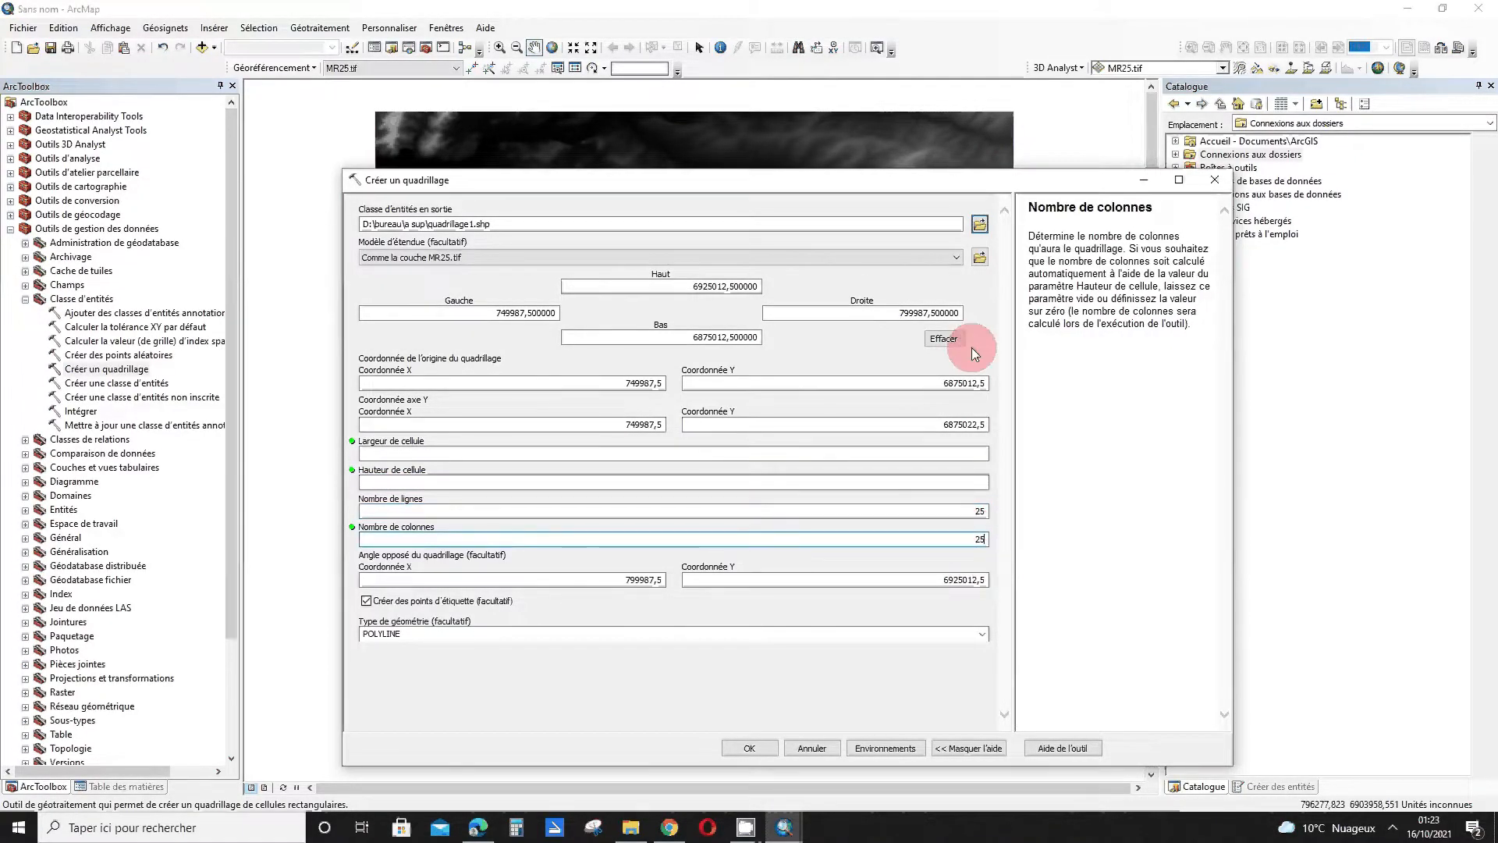
Set the geometry type to POLYGON, keep label point creation enabled, and run the tool to create the grid
left_click_drag(897, 183, 1332, 241)
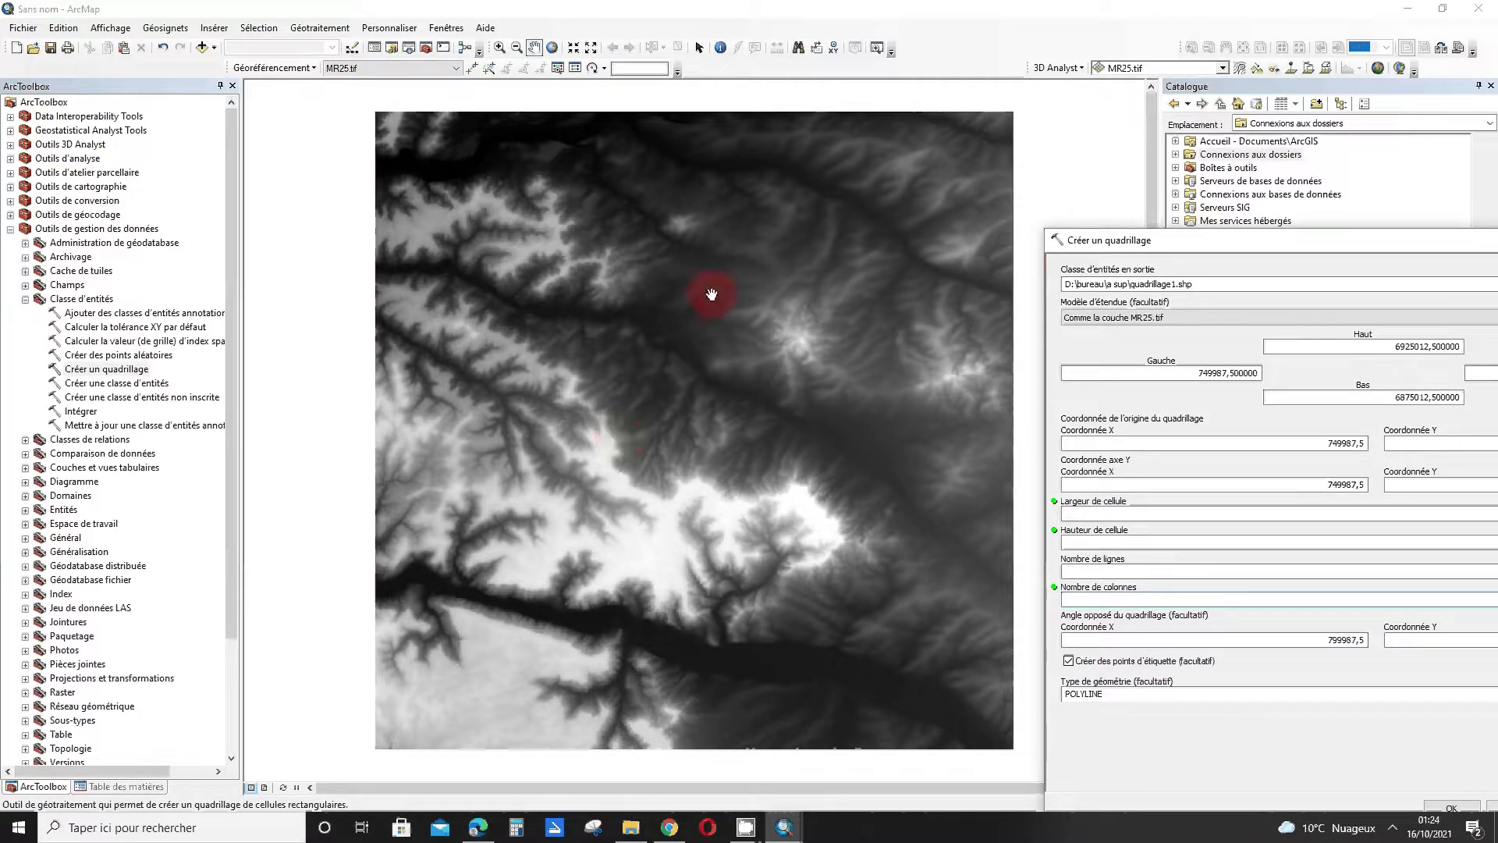
left_click_drag(1106, 243, 518, 165)
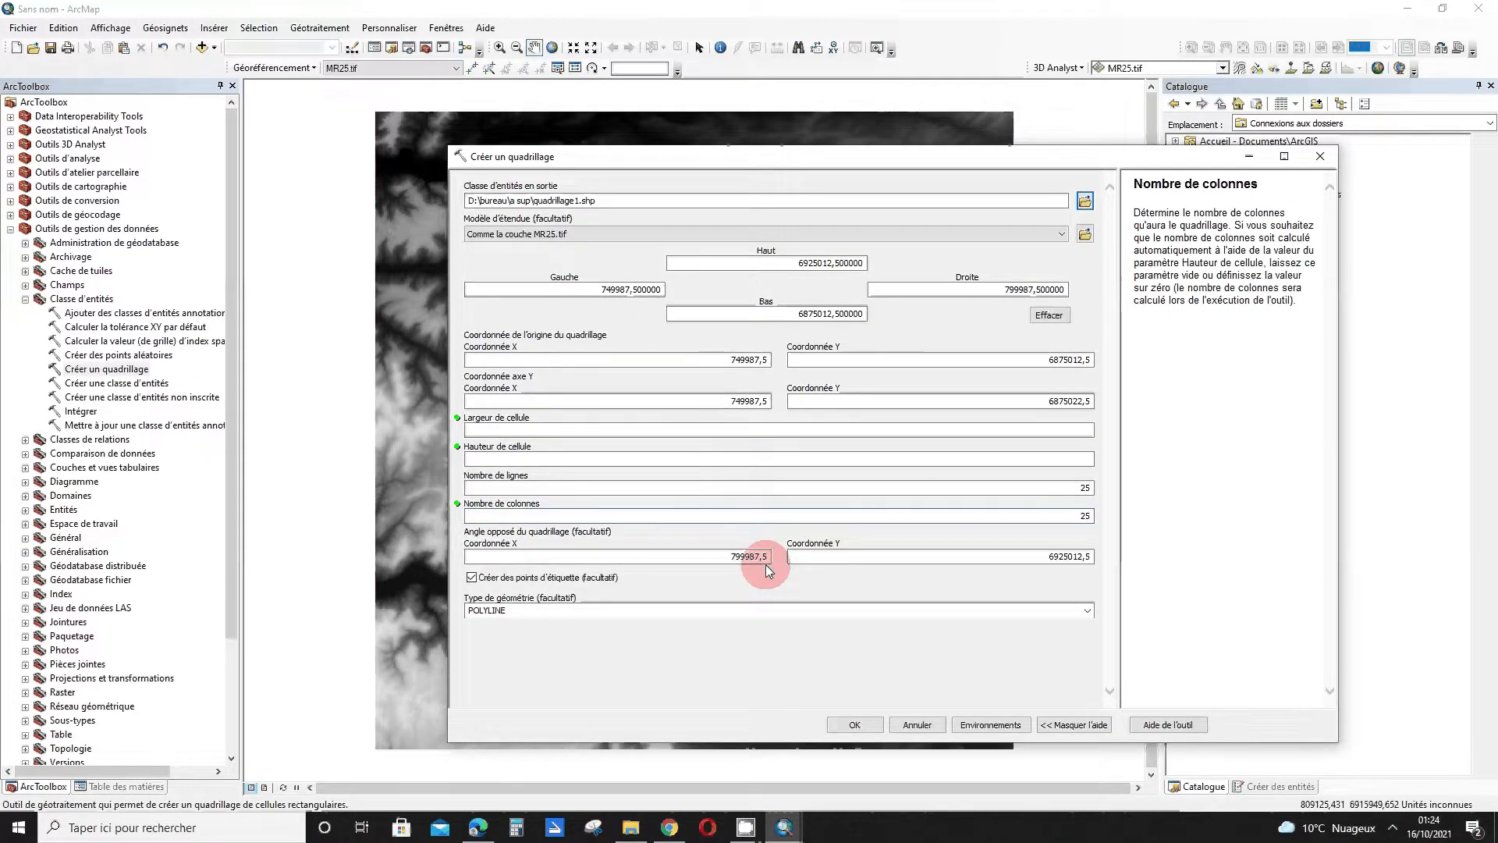
left_click(1088, 613)
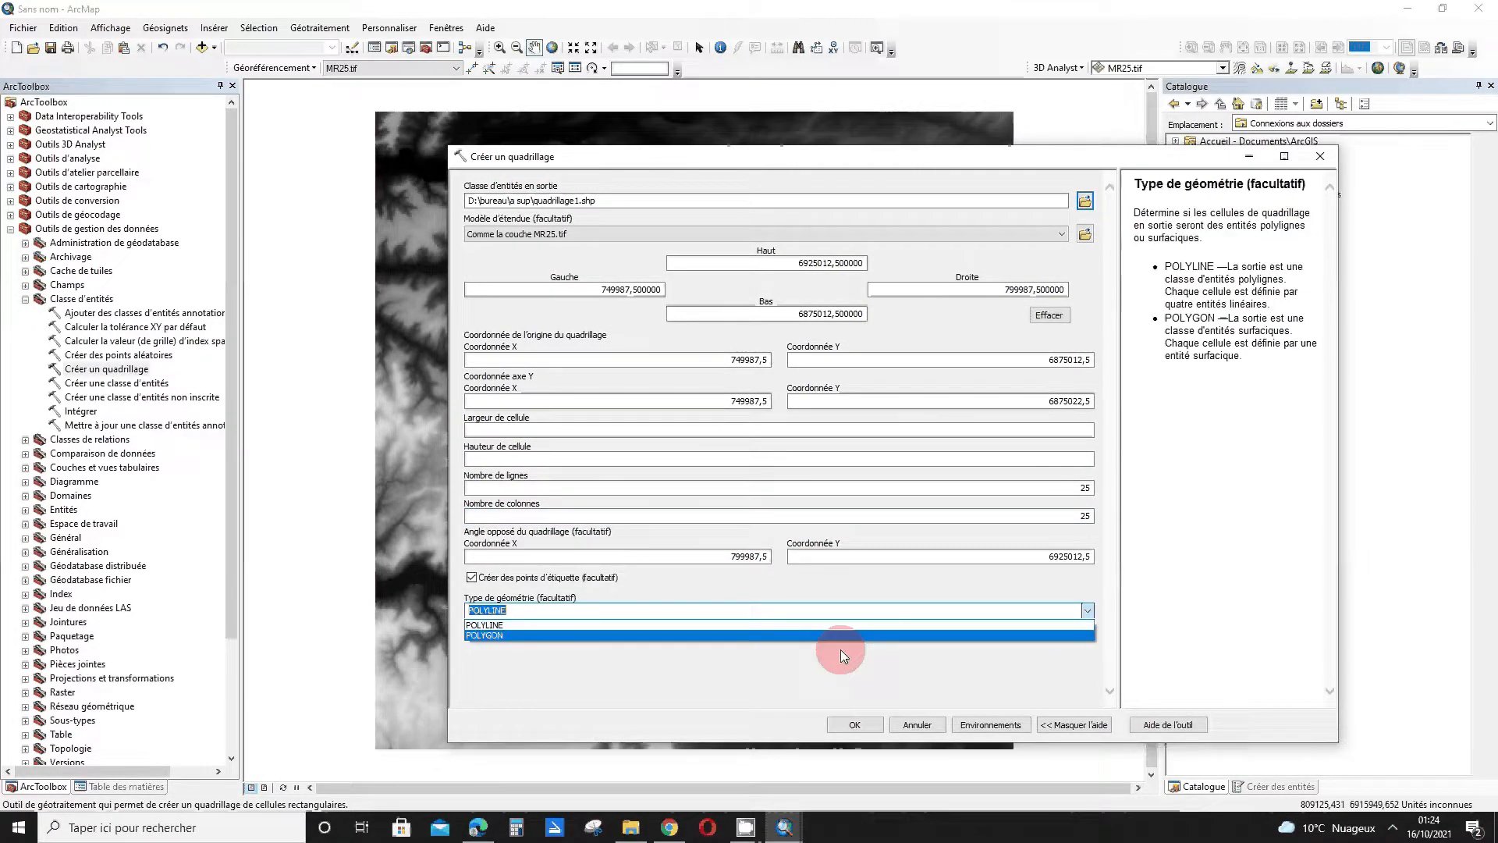
left_click(480, 635)
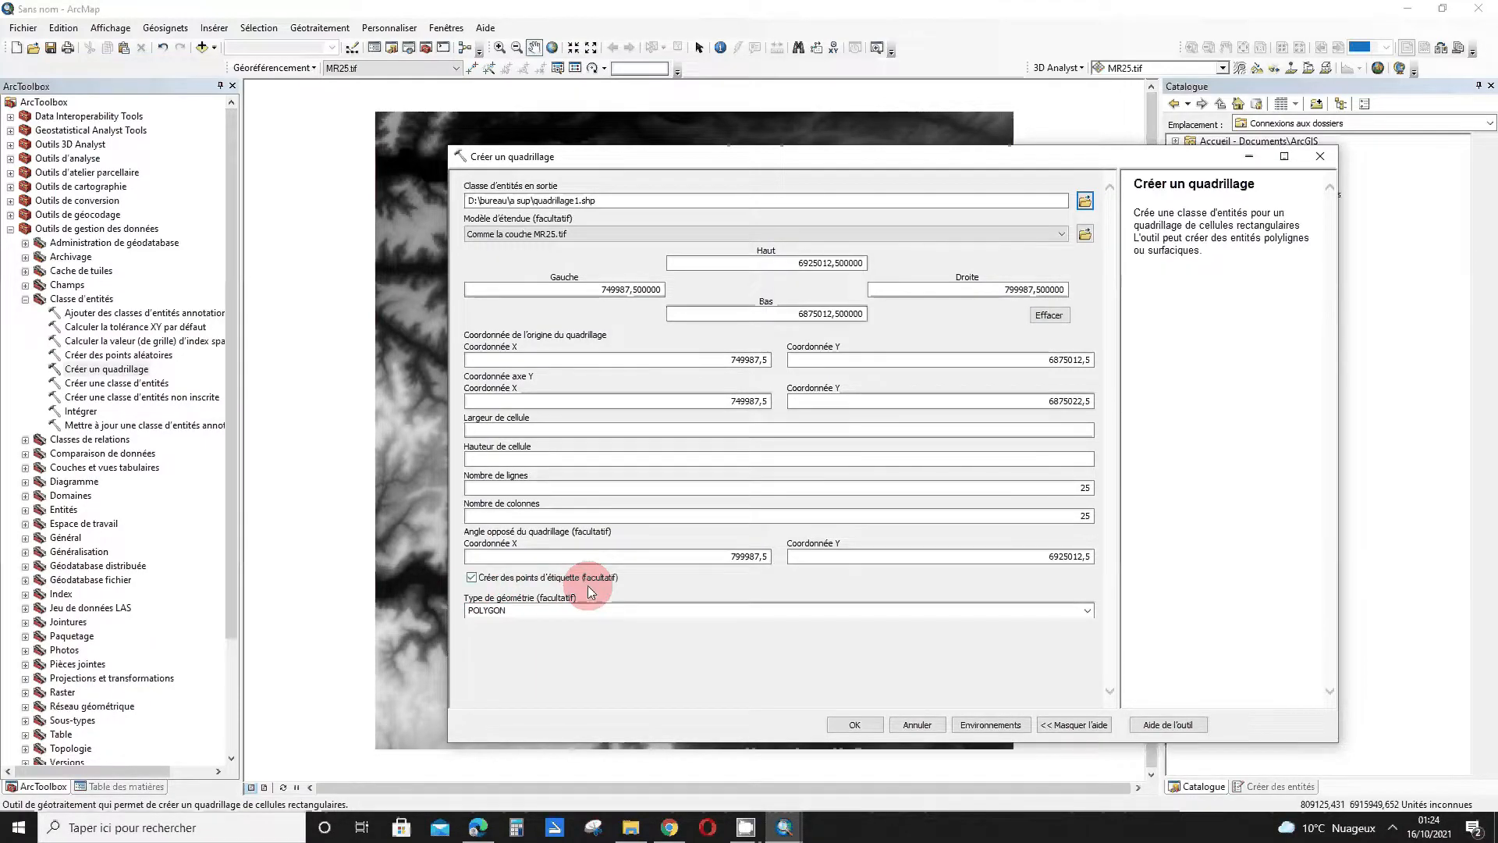
left_click(864, 724)
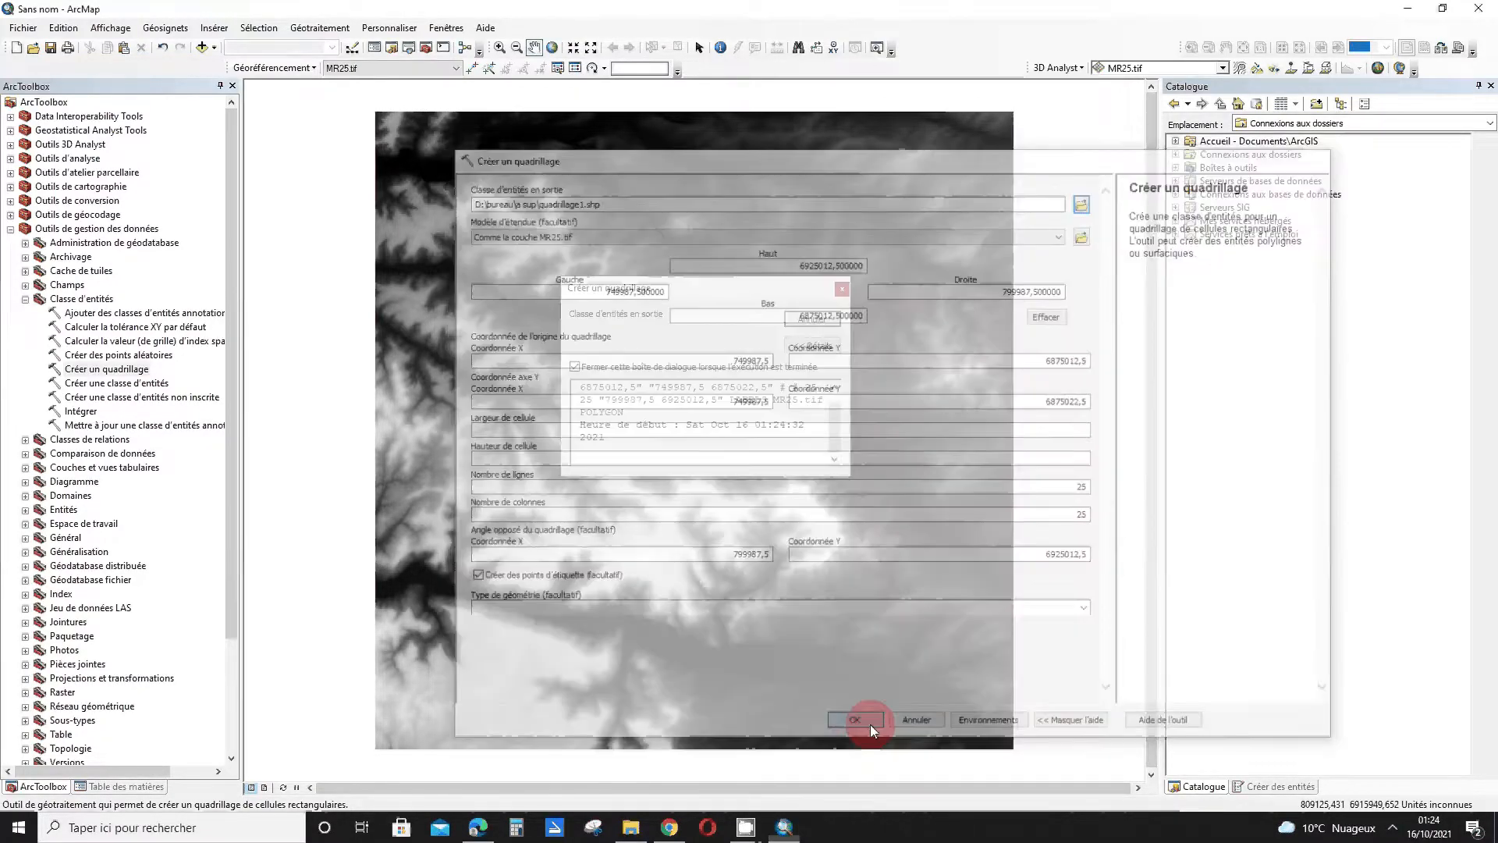
left_click(842, 289)
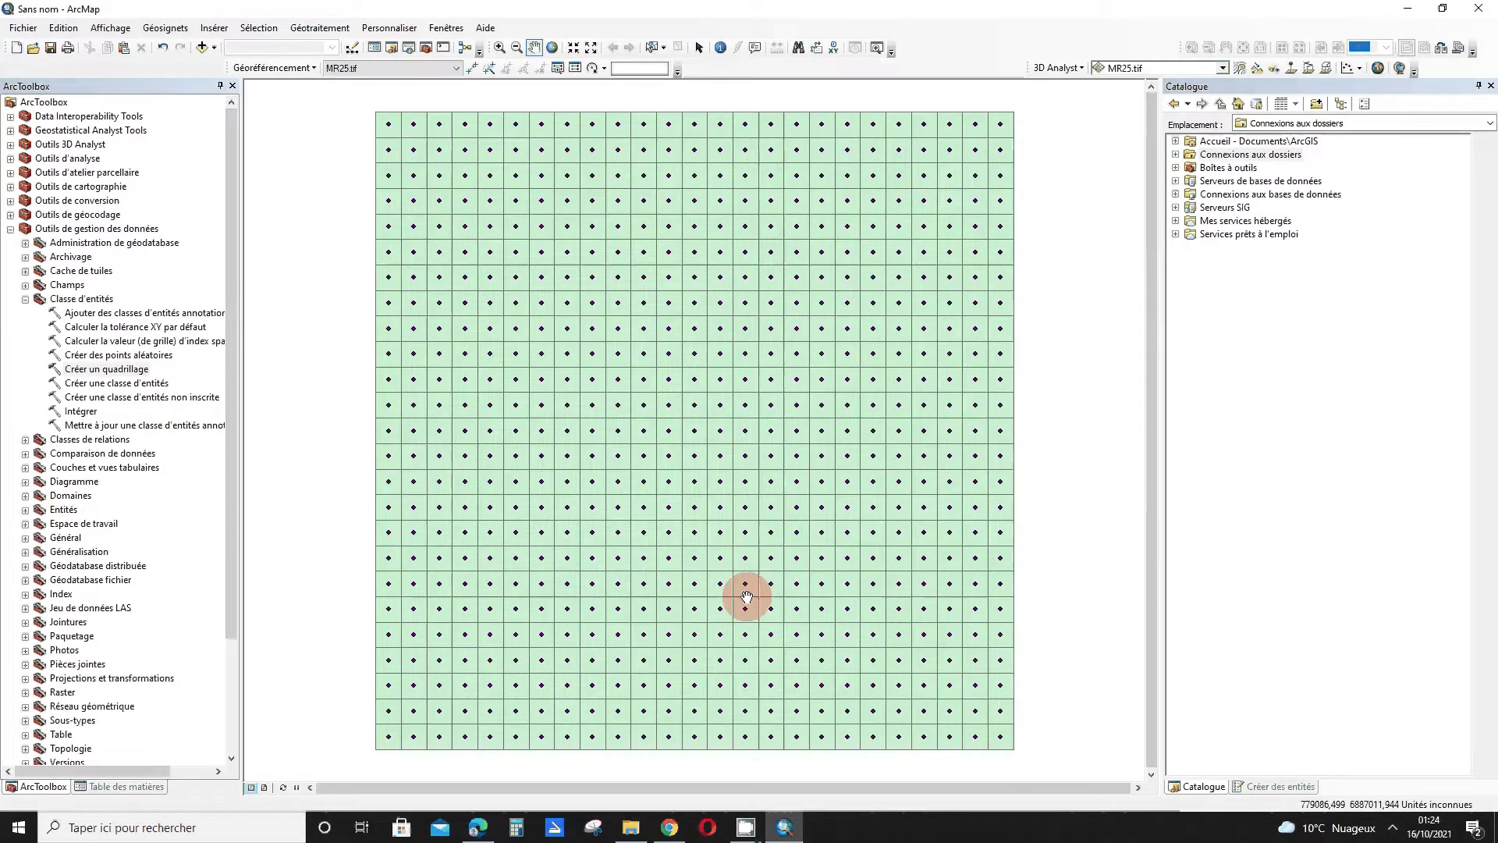
Hide the quadrillage1_label layer and symbolize quadrillage1 with the hollow Creux style and a red outline
left_click(101, 786)
left_click(39, 137)
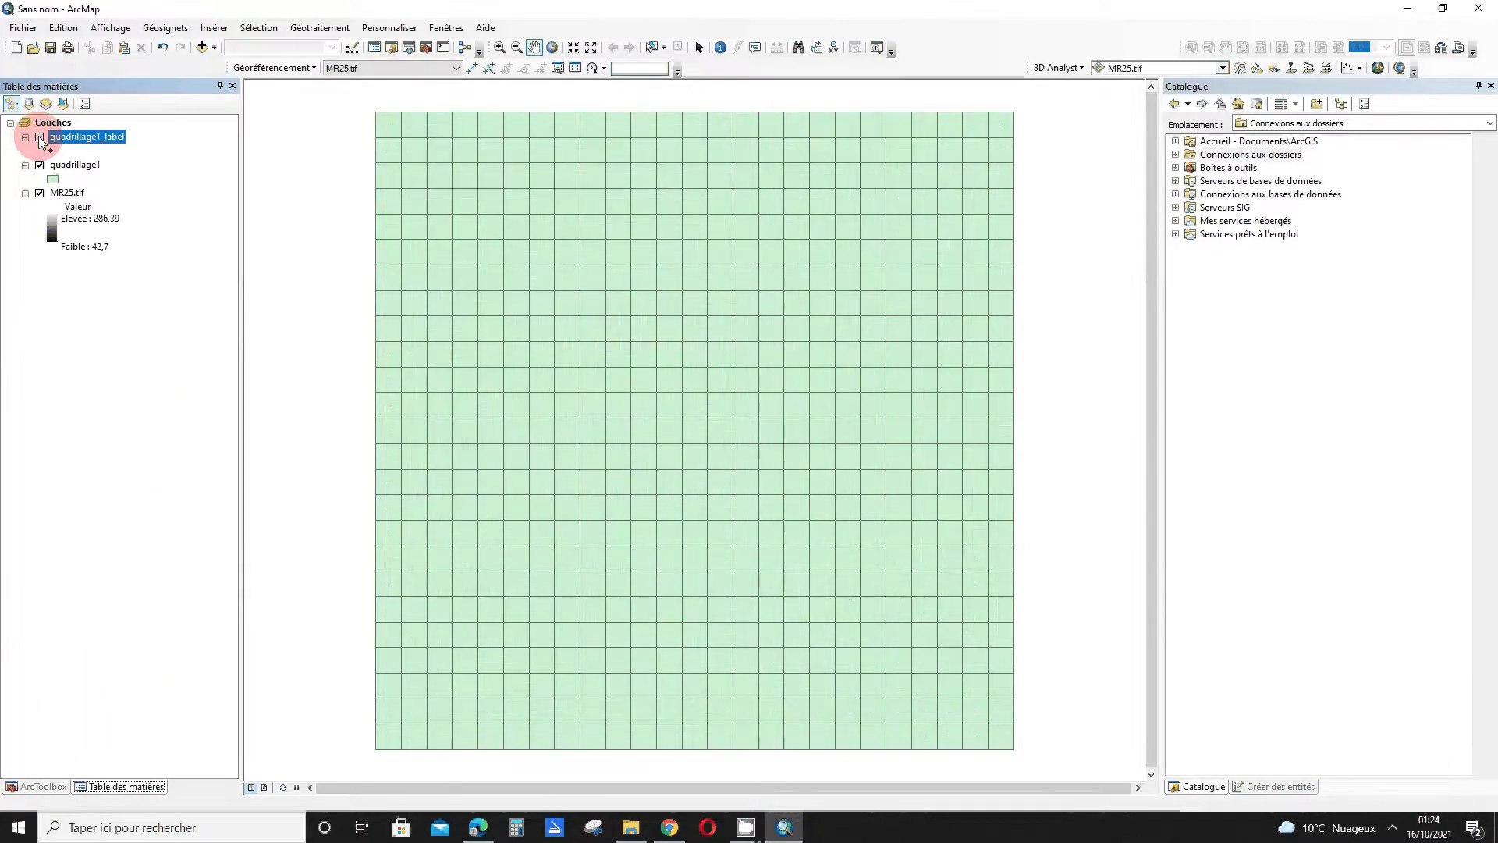
left_click(55, 181)
left_click(725, 320)
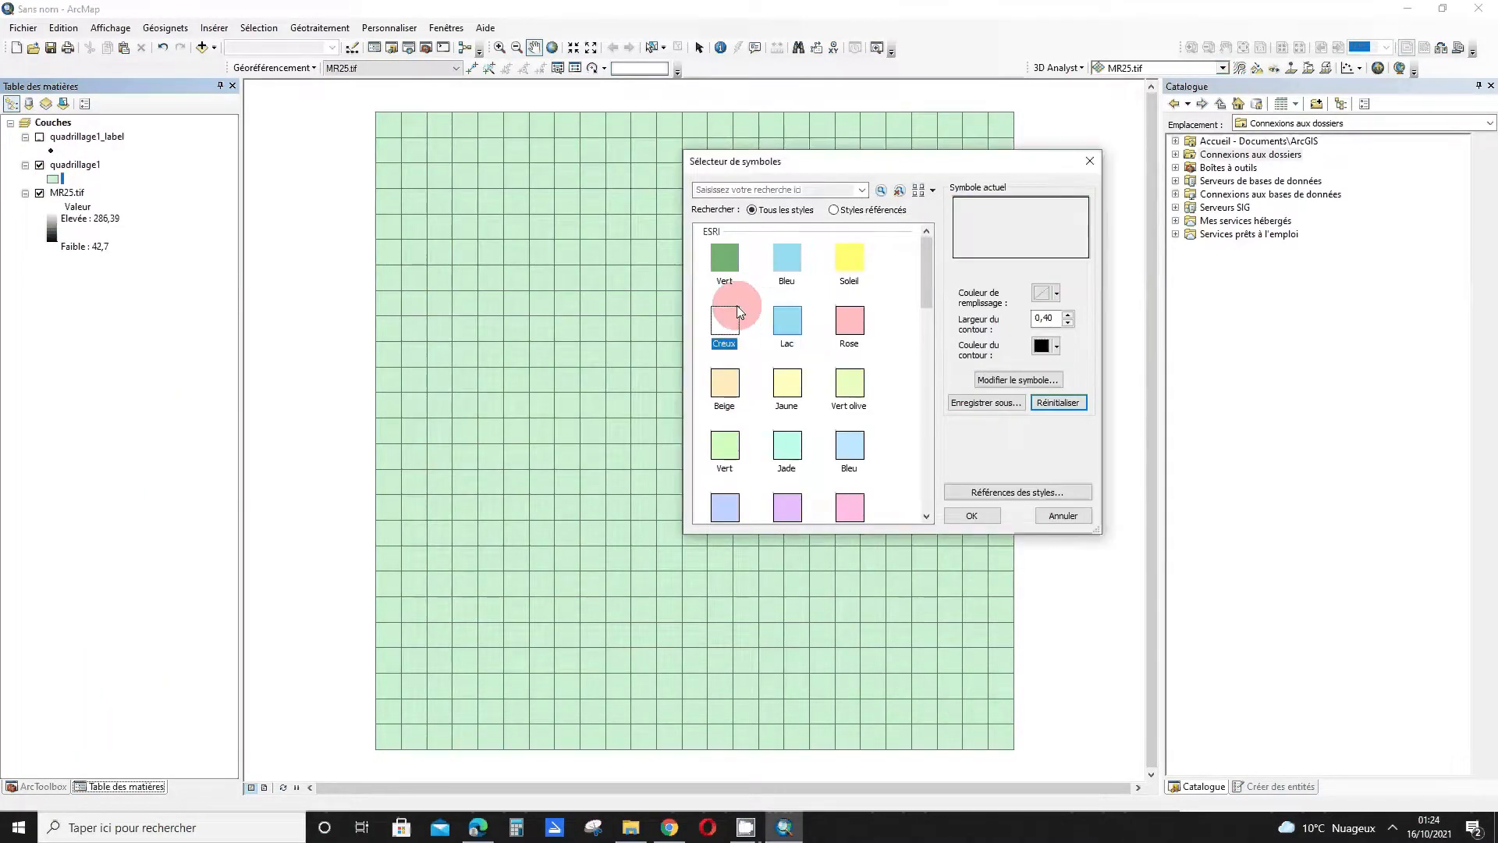
left_click(1056, 346)
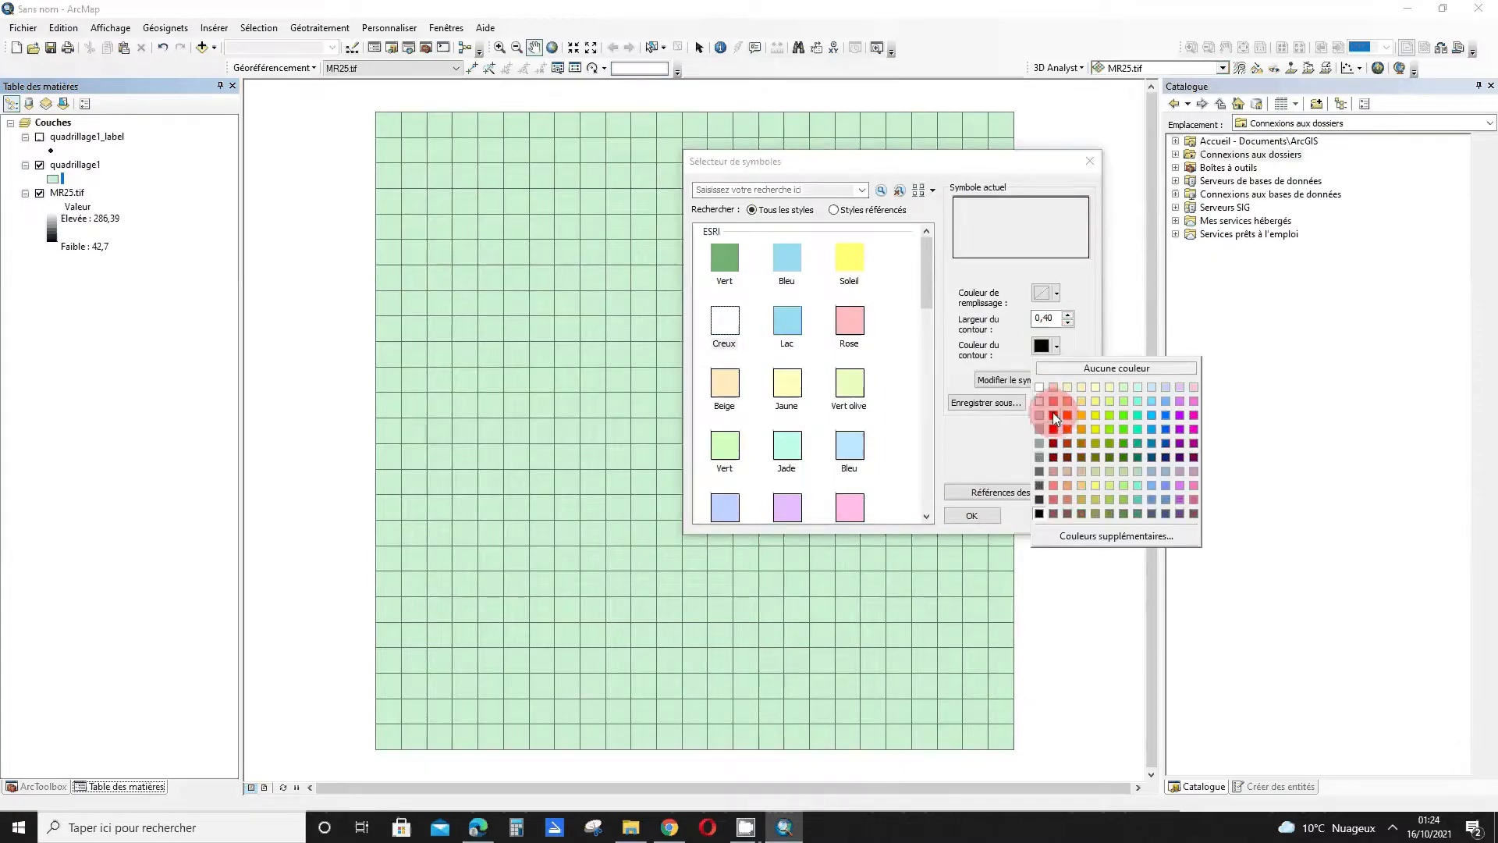
left_click(1046, 406)
left_click(974, 520)
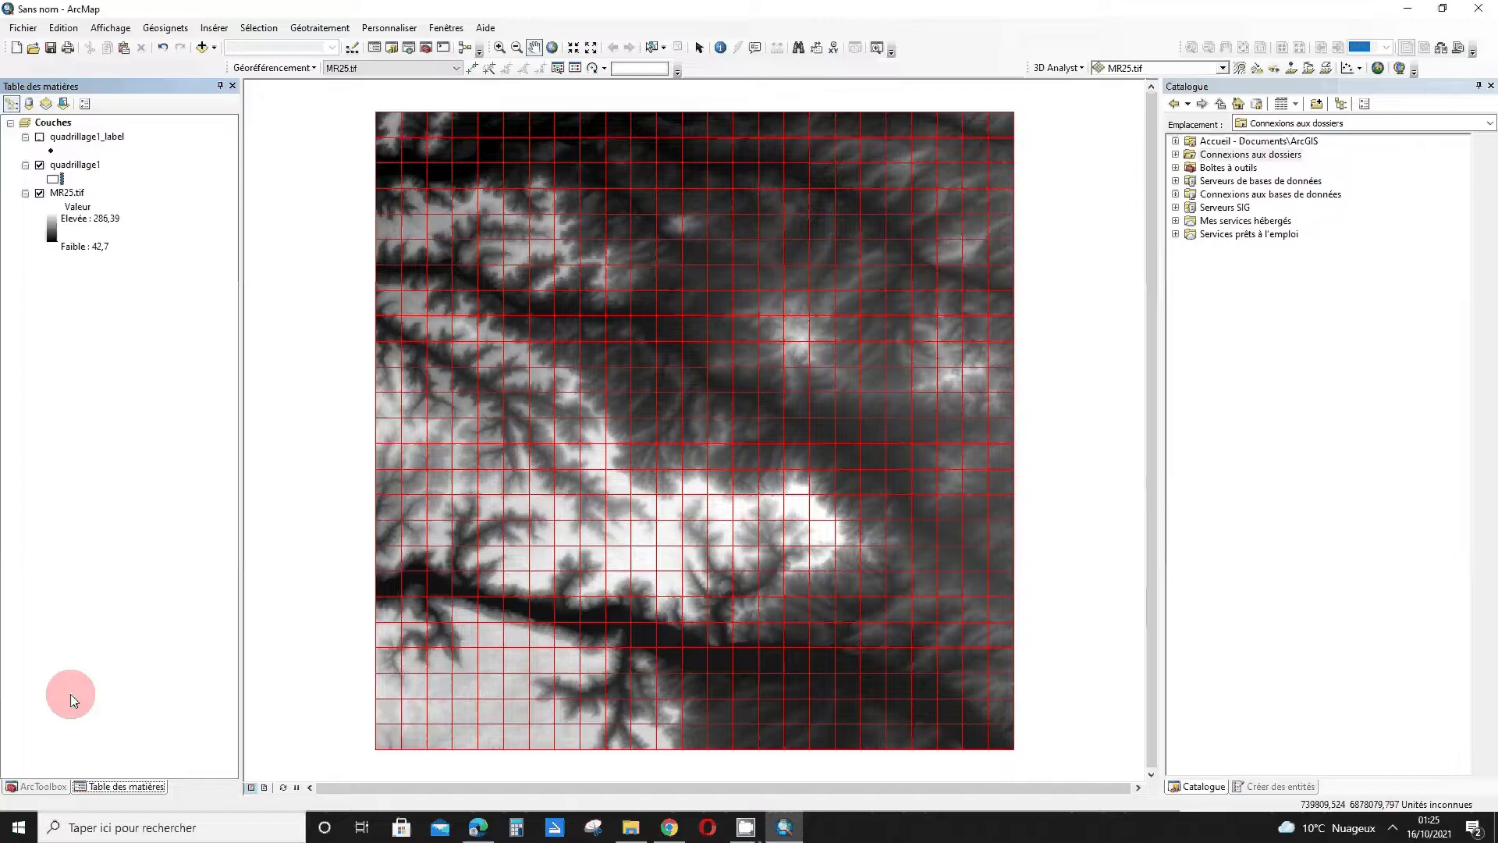
Switch to the browser to view the ArcGIS help page on the Statistiques zonales tool, and return to ArcMap
left_click(37, 786)
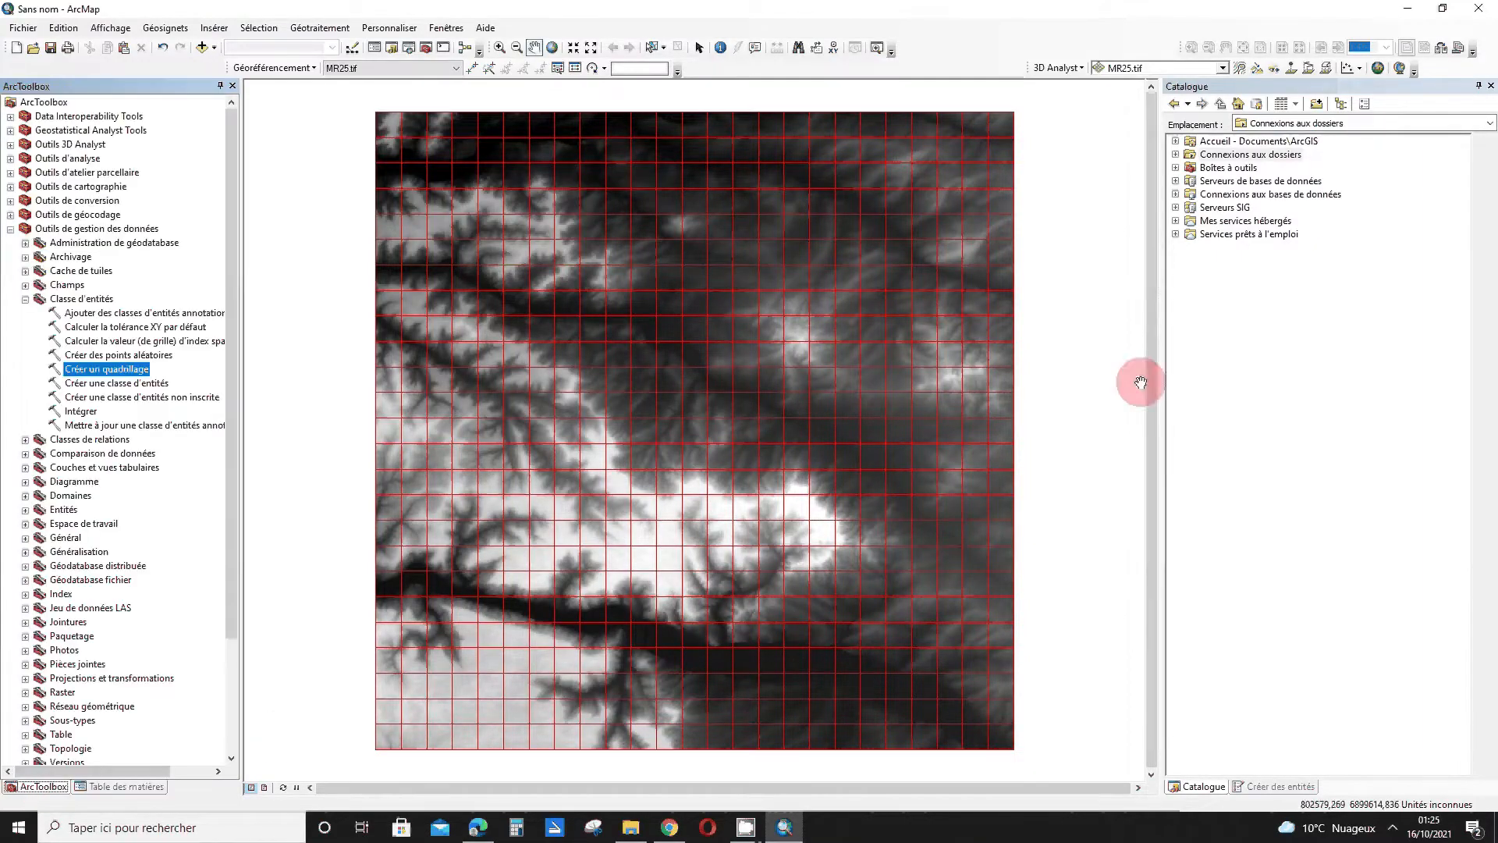
left_click_drag(1497, 195, 755, 0)
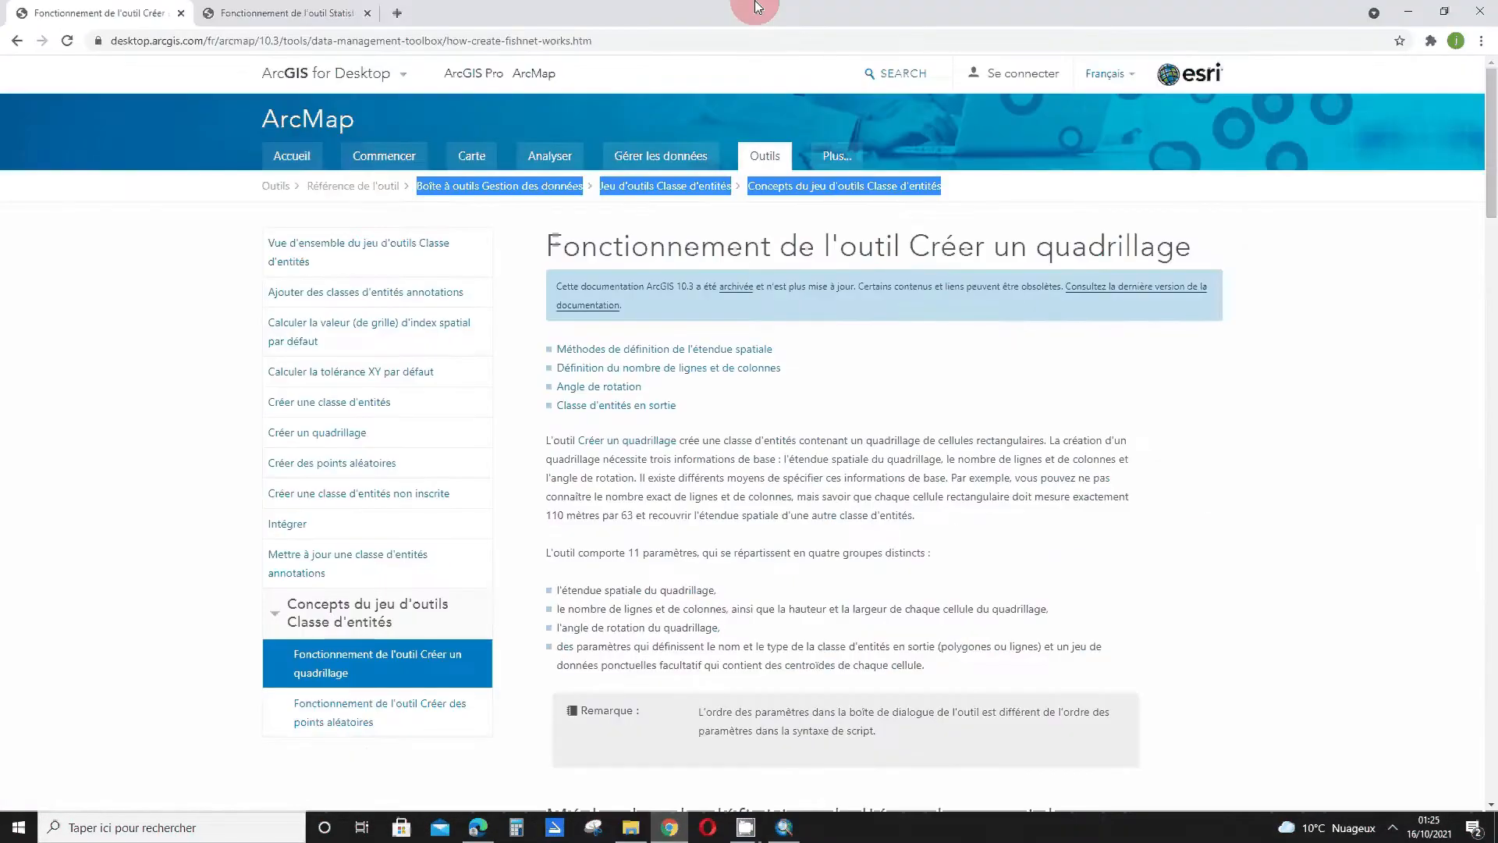
left_click(291, 12)
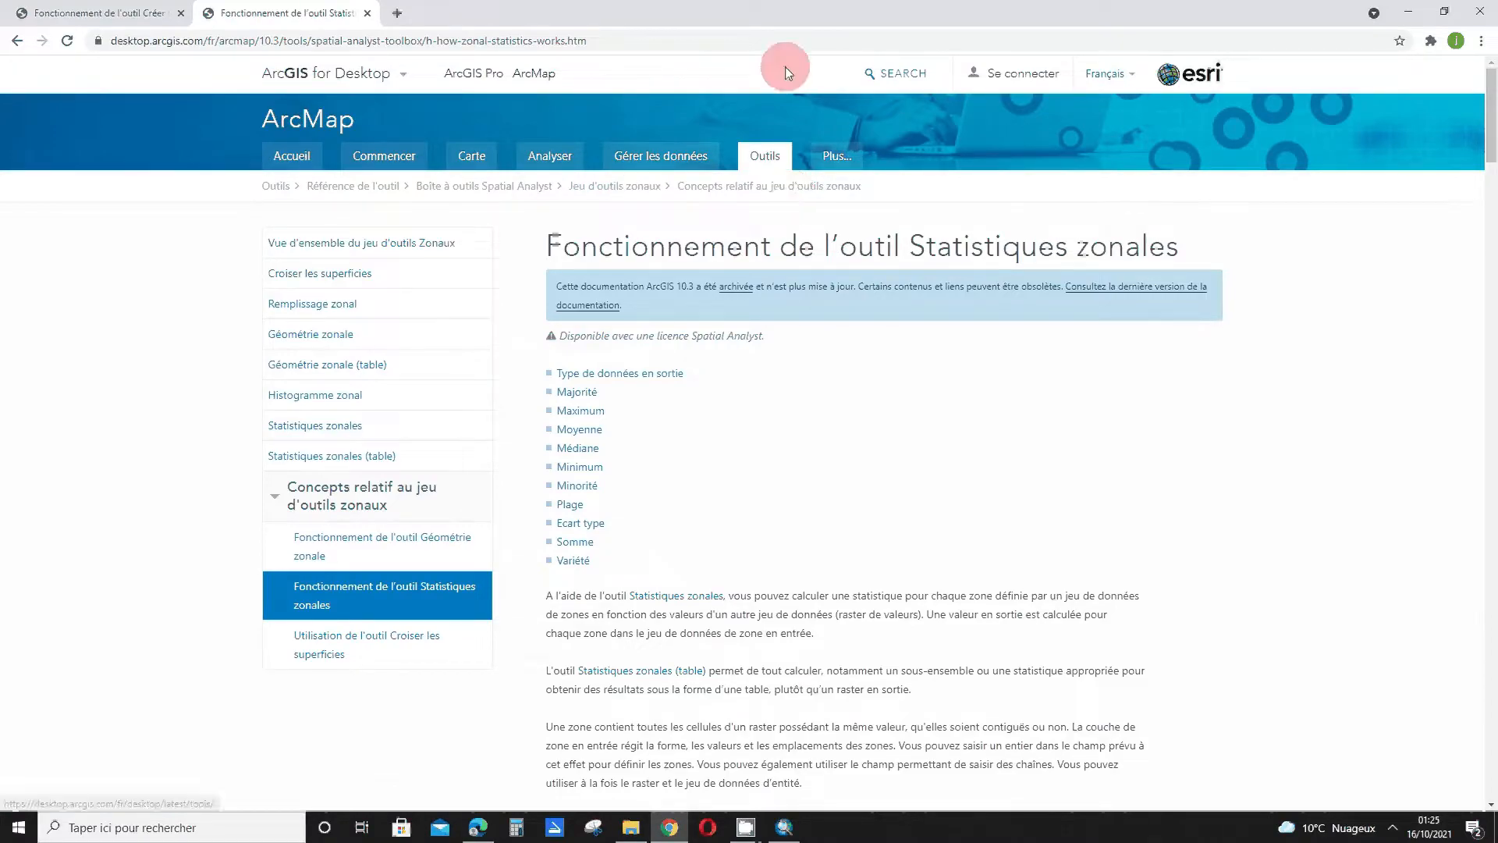
left_click_drag(767, 12, 1497, 195)
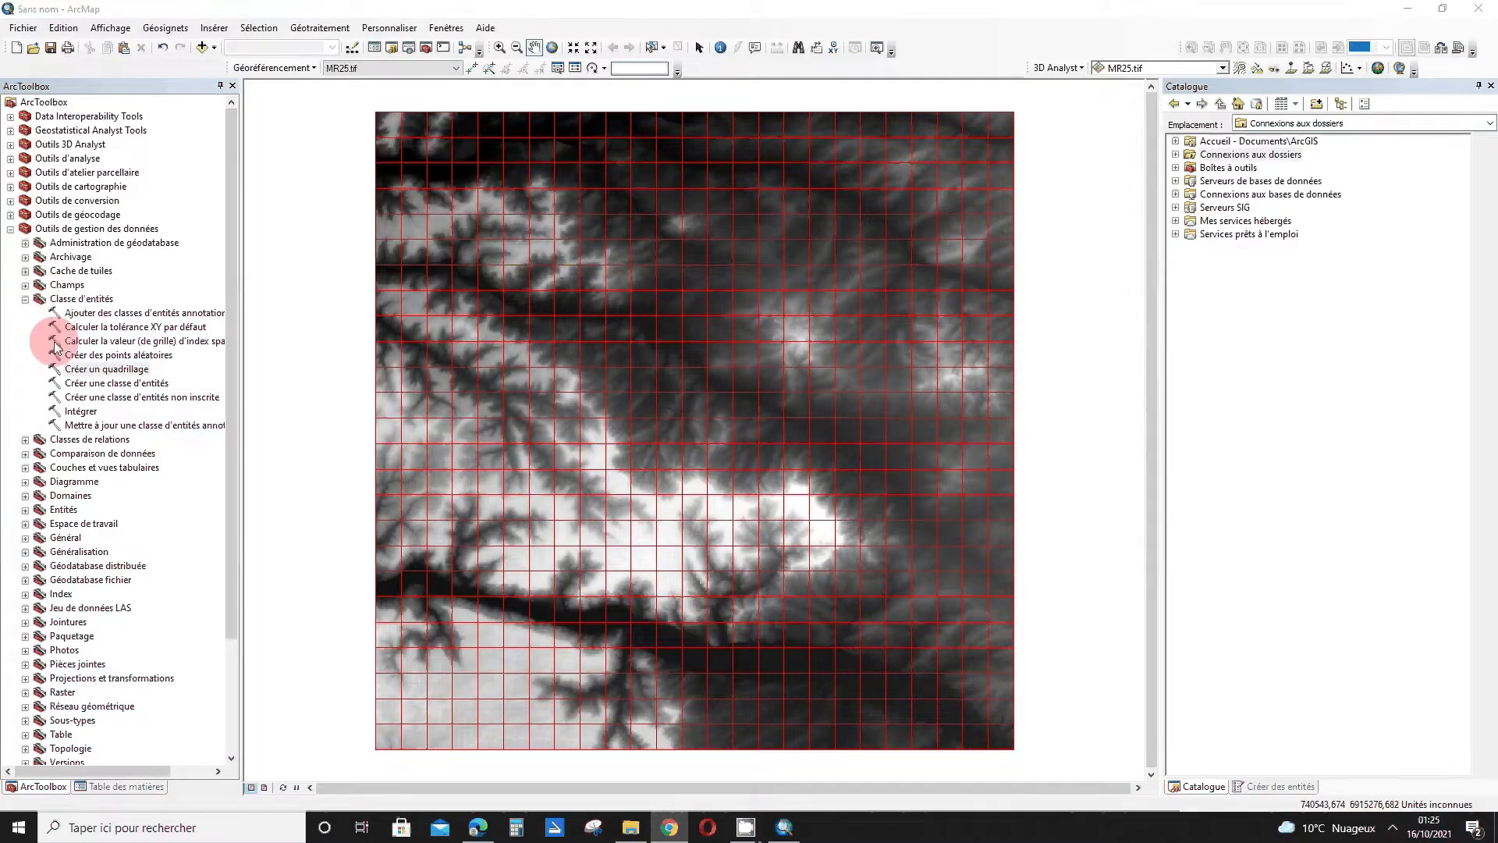
Open the Statistiques zonales tool from the Zonaux toolset of Outils Spatial Analyst
scroll(25, 531, "down", 3)
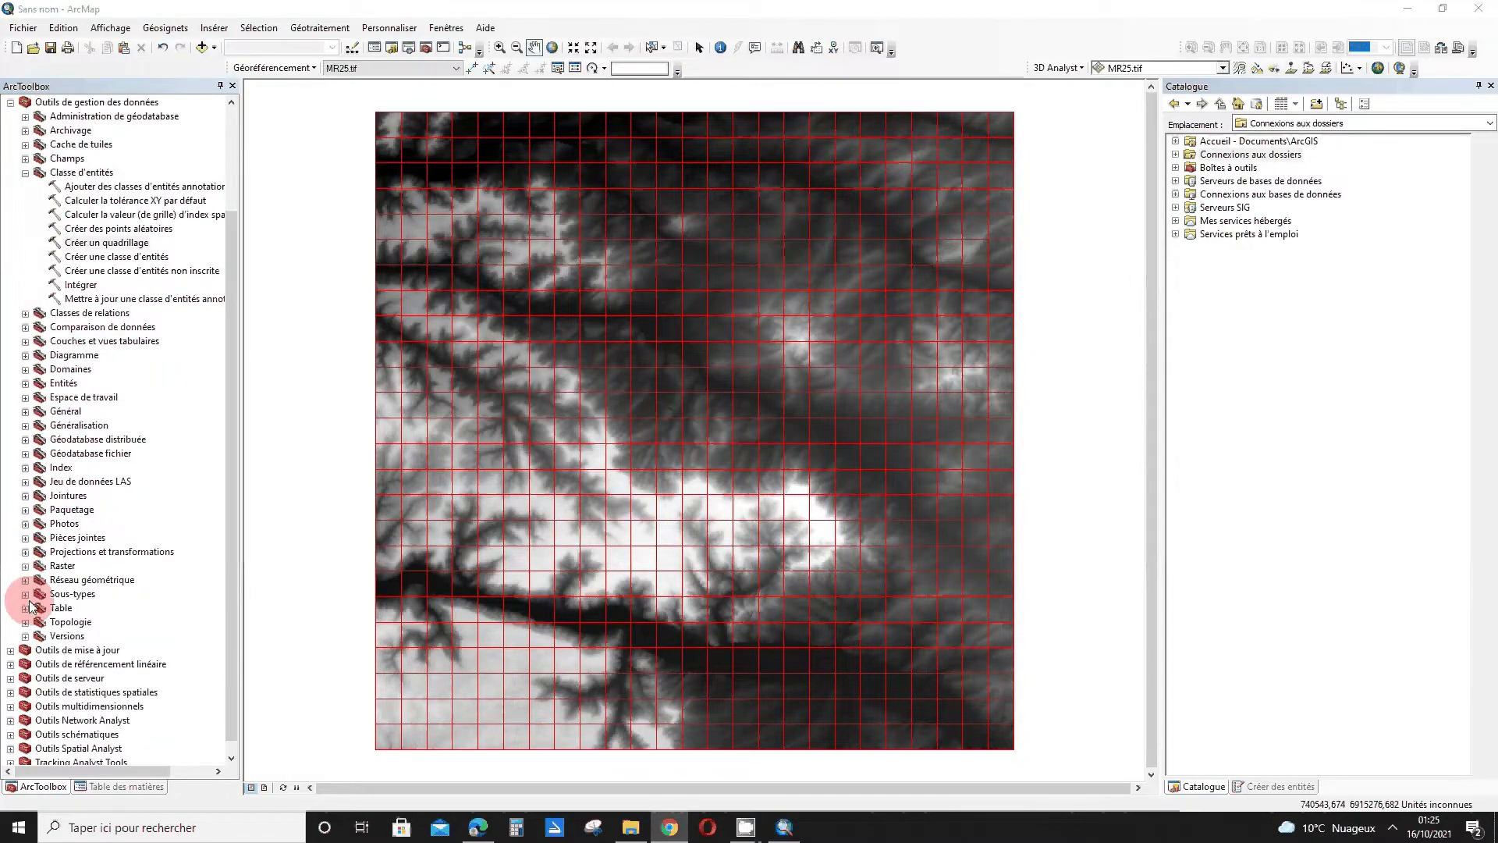
left_click(10, 748)
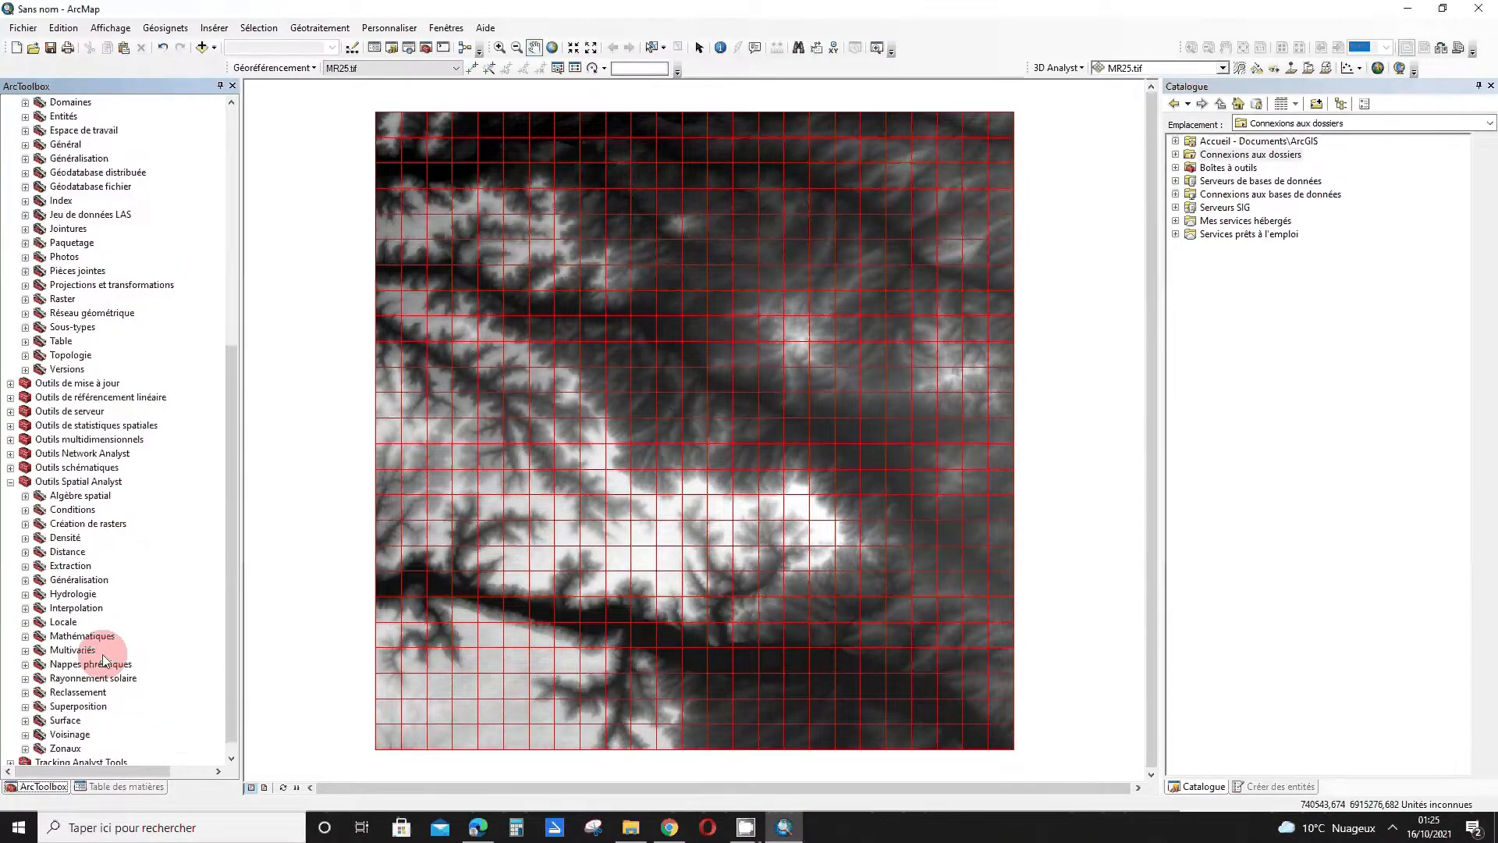
scroll(102, 660, "down", 1)
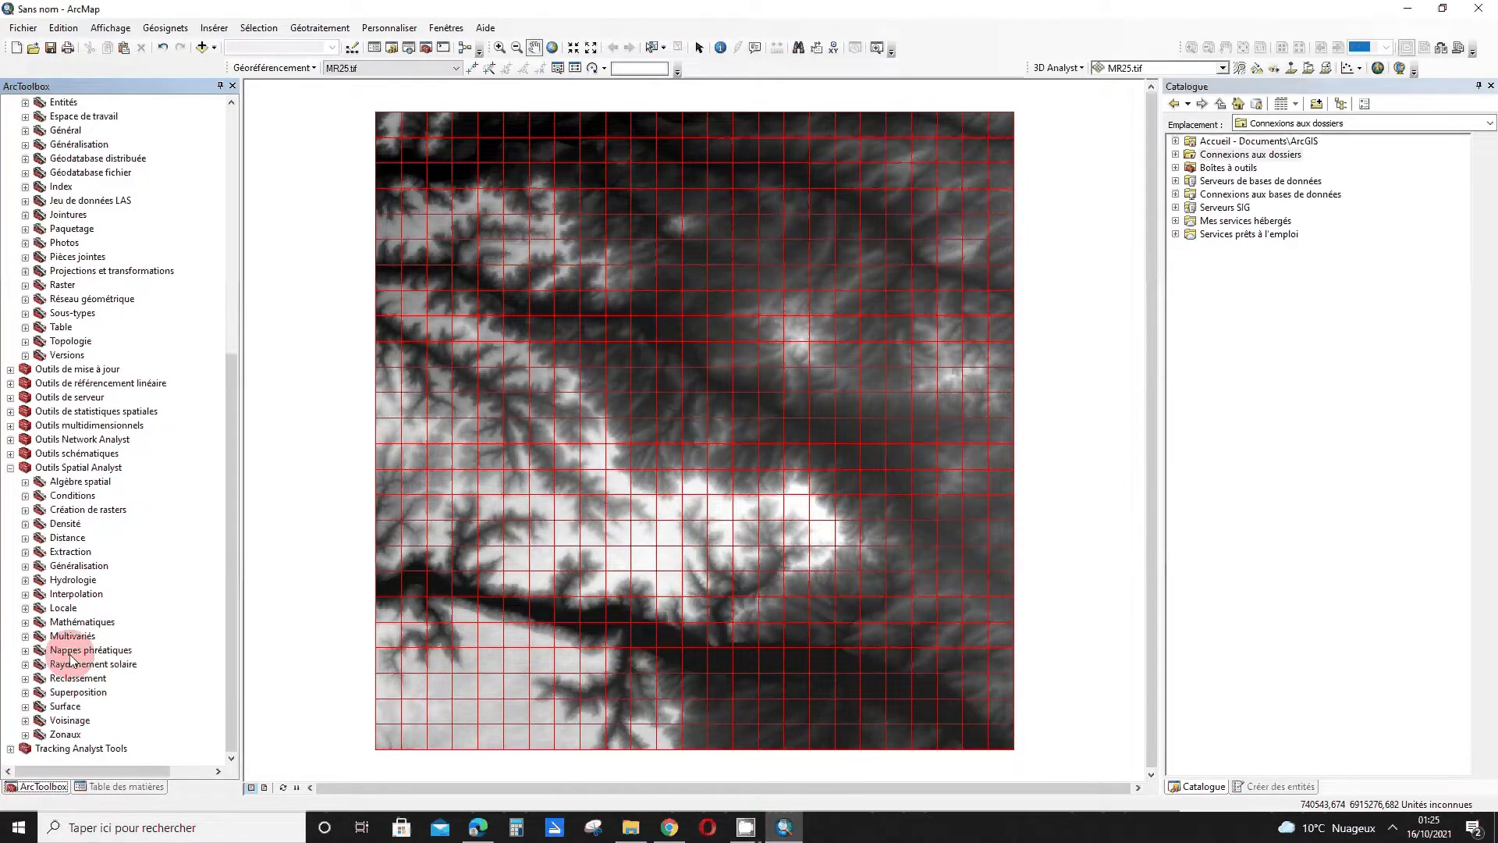
left_click(26, 735)
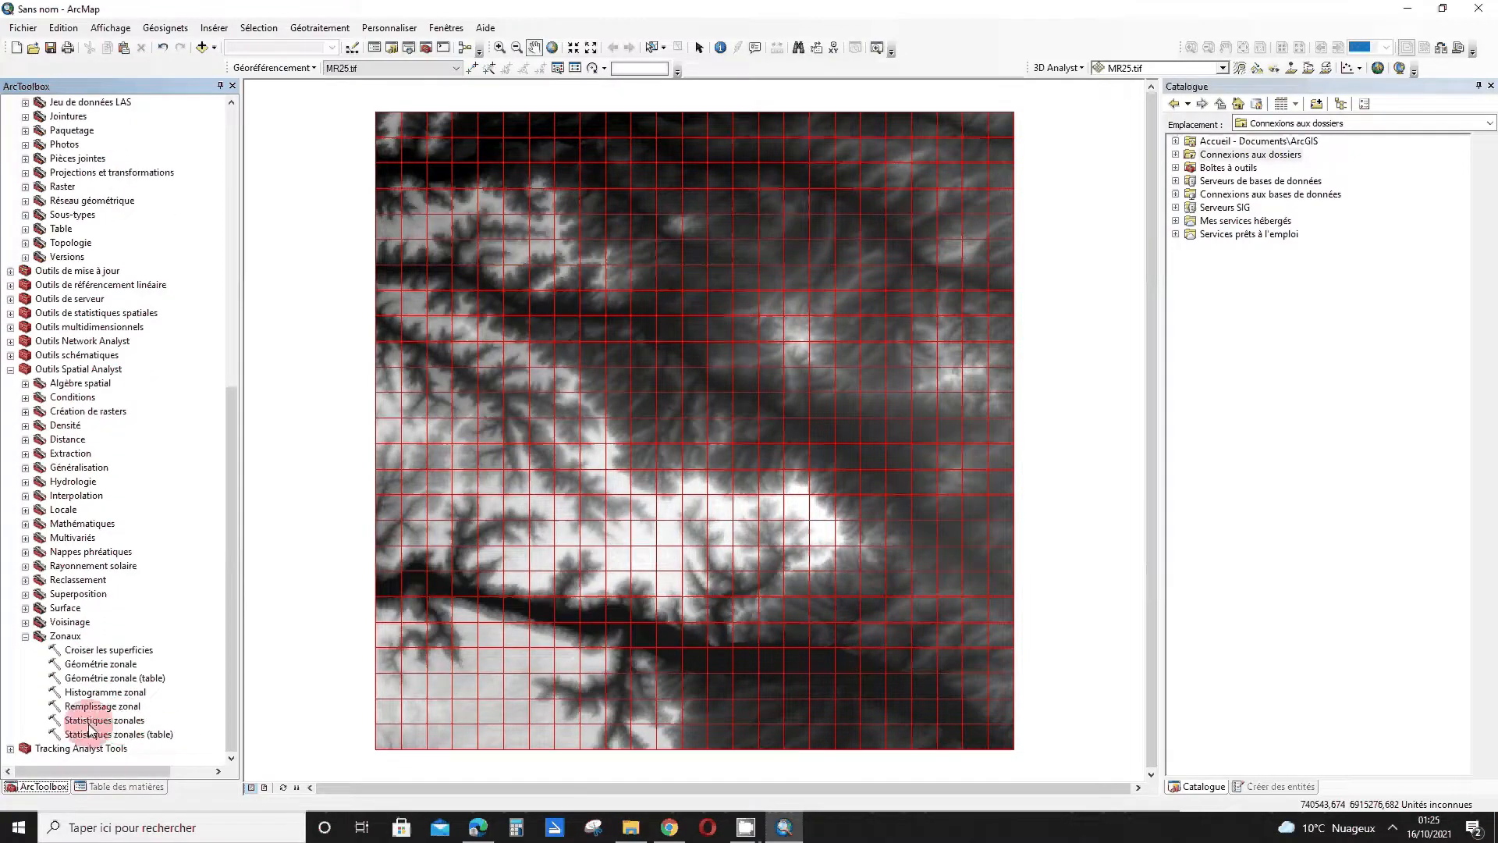
left_click(91, 722)
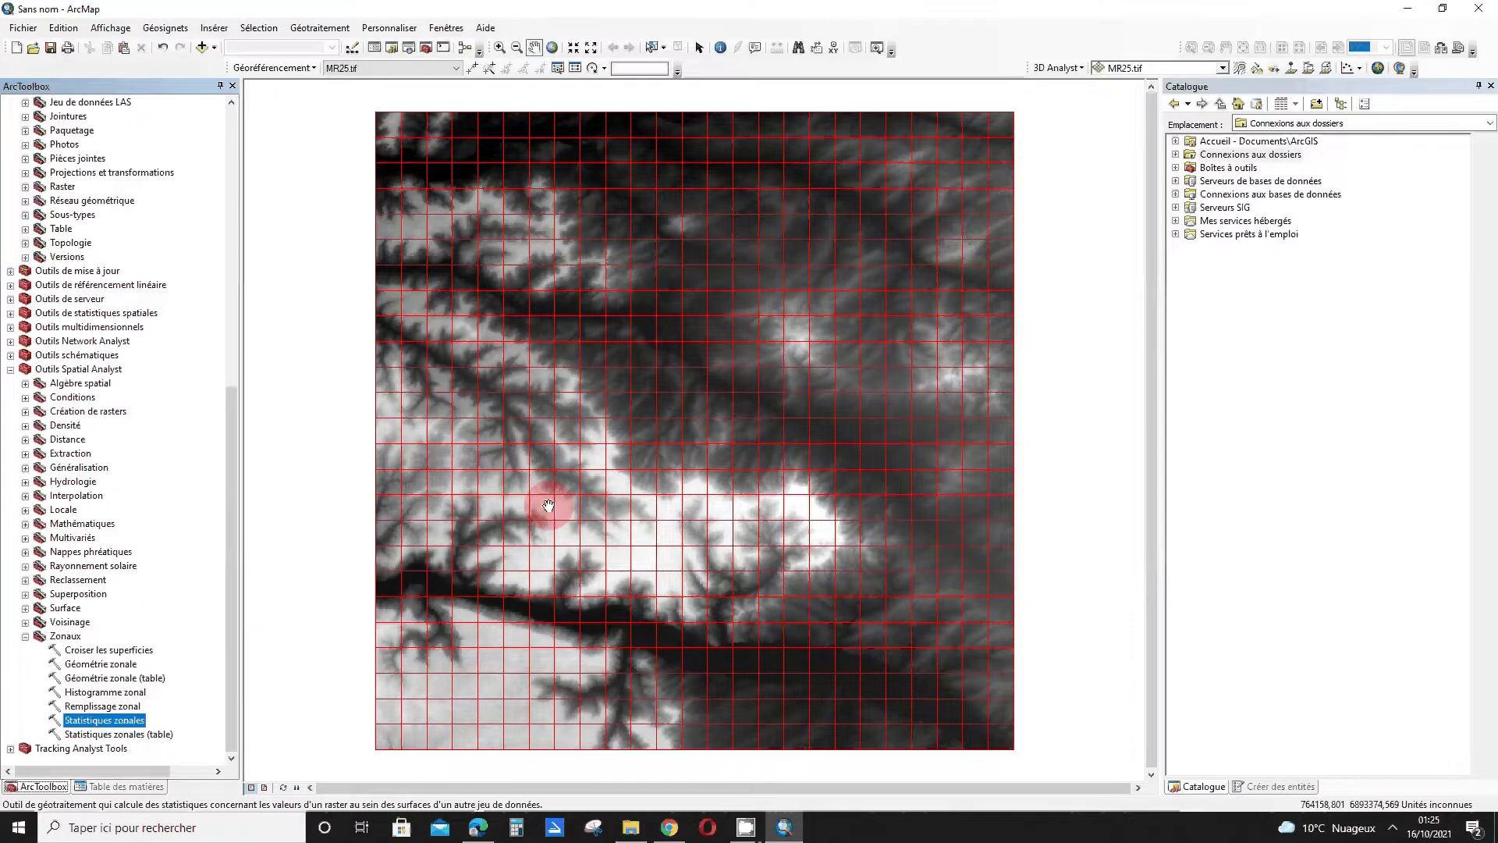
double_click(91, 724)
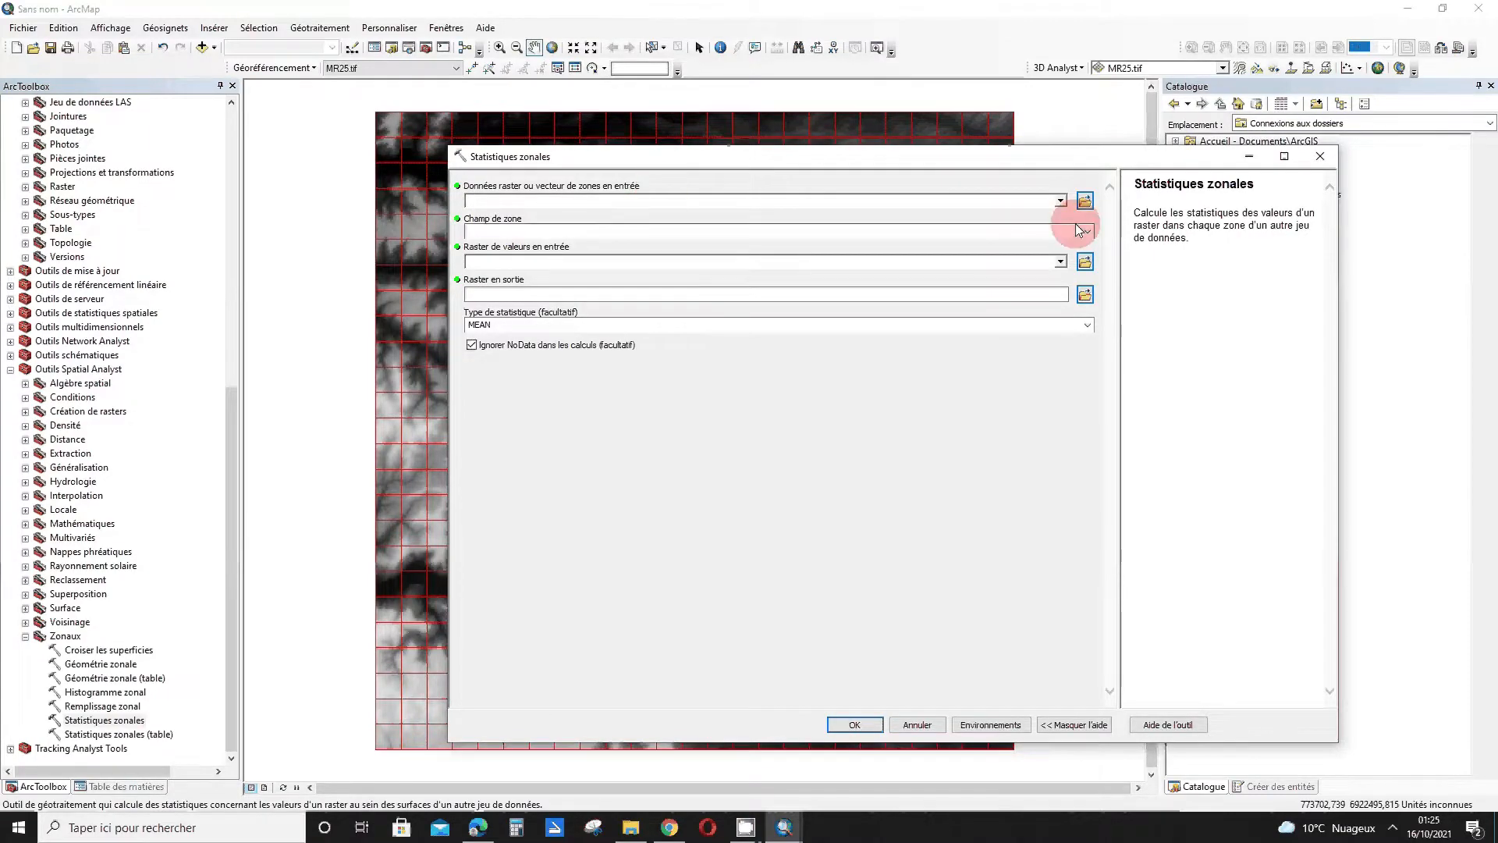
Set quadrillage1 as the zone input data, moving the tool dialog aside to keep the grid in view
left_click(1060, 200)
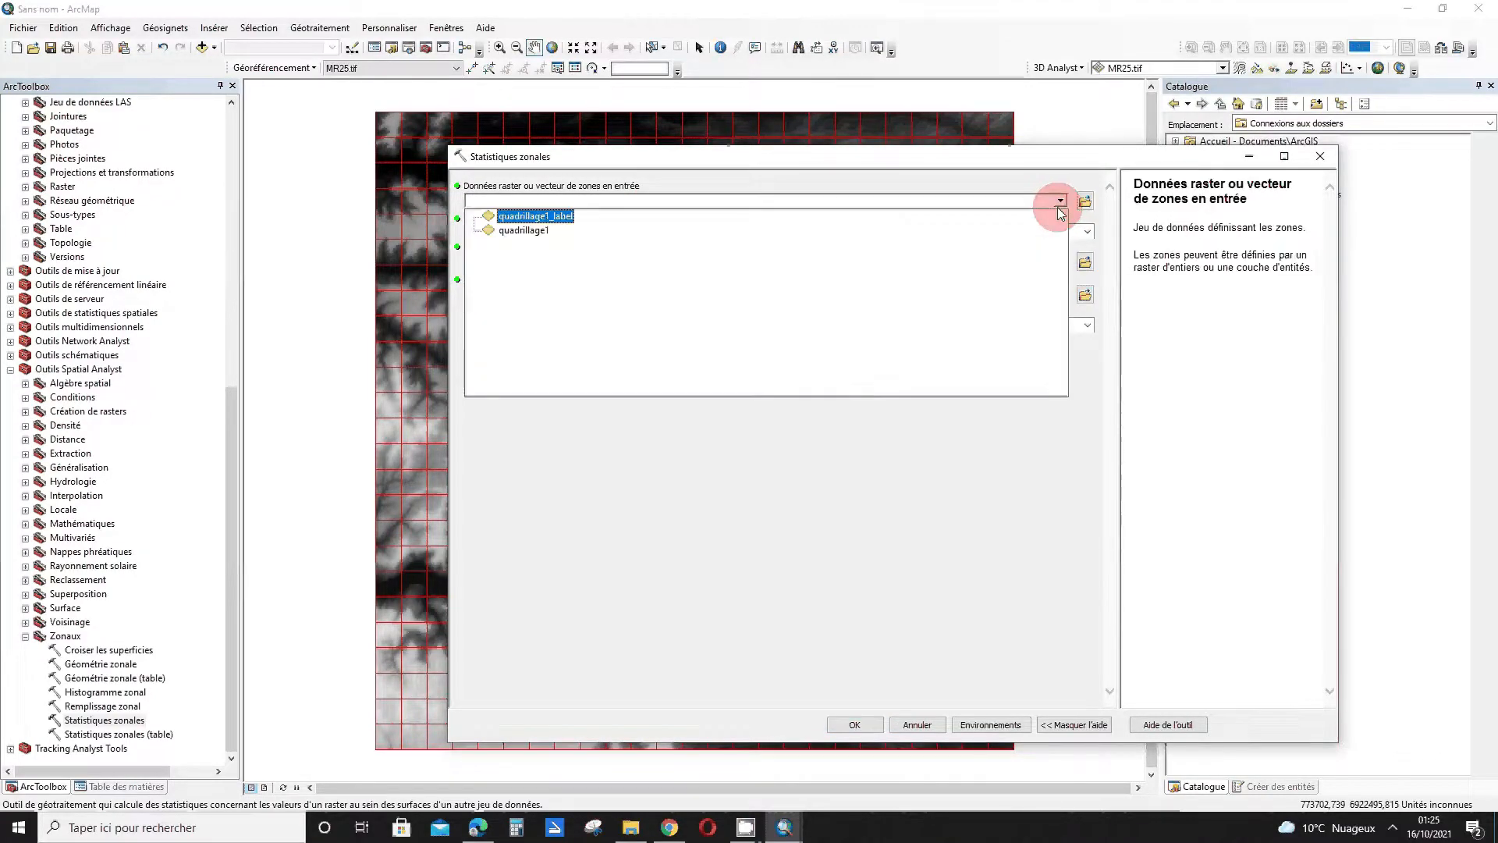
left_click(551, 231)
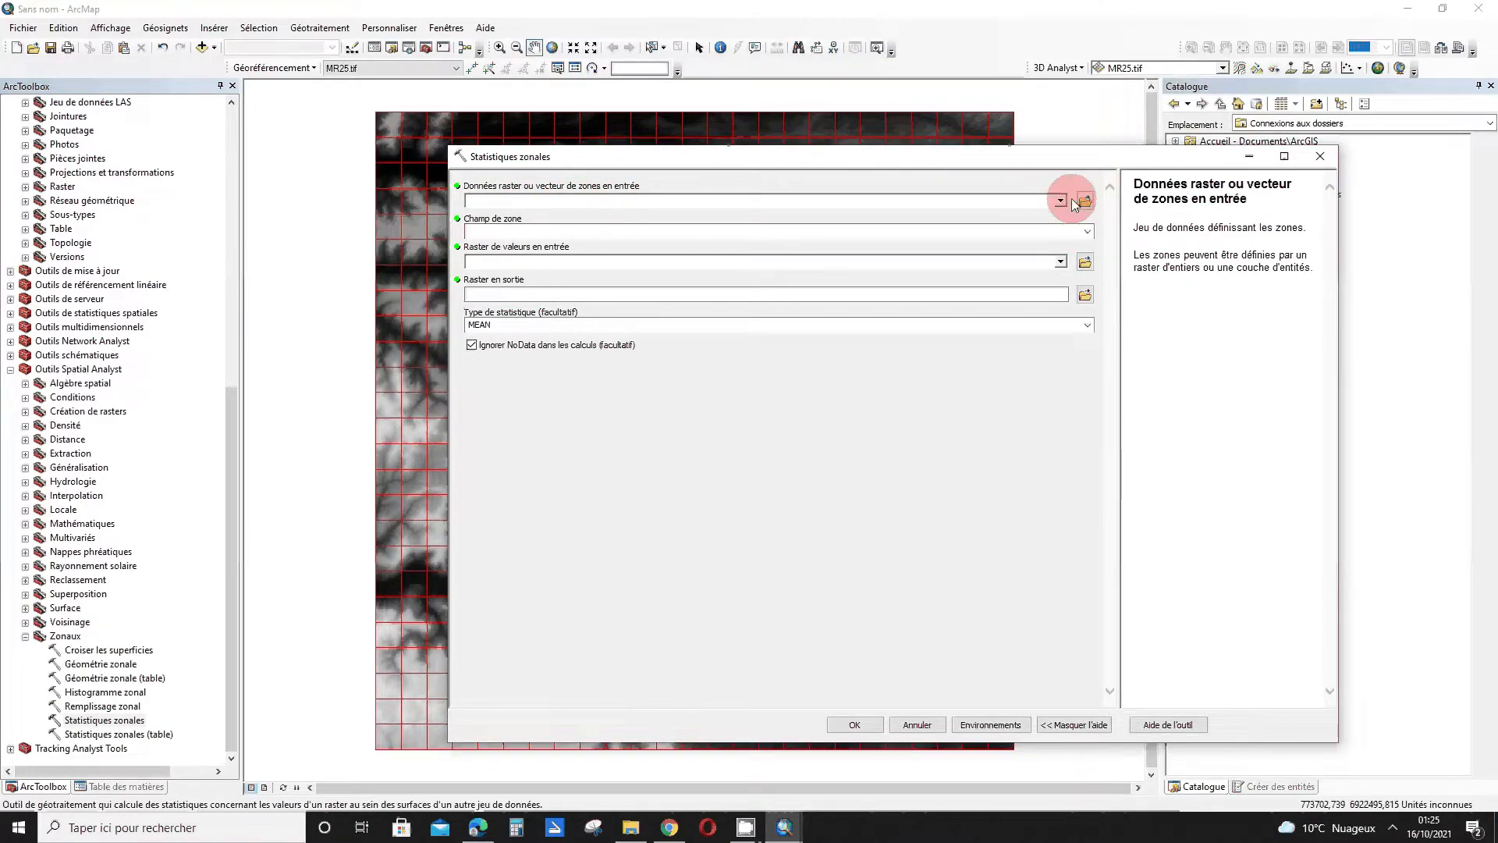
left_click_drag(1006, 161, 1207, 244)
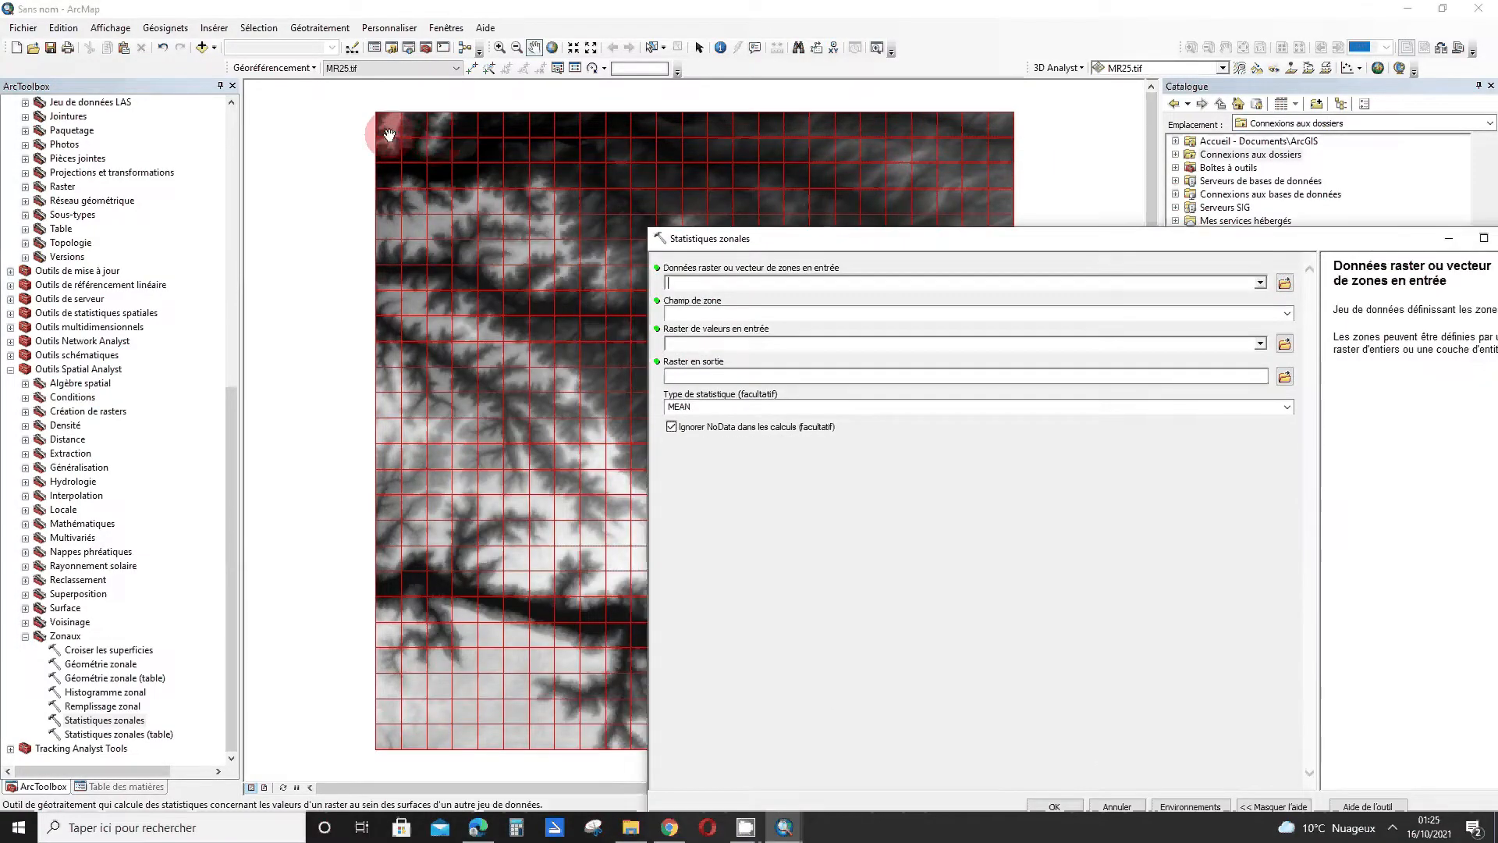
left_click(1260, 282)
left_click(725, 312)
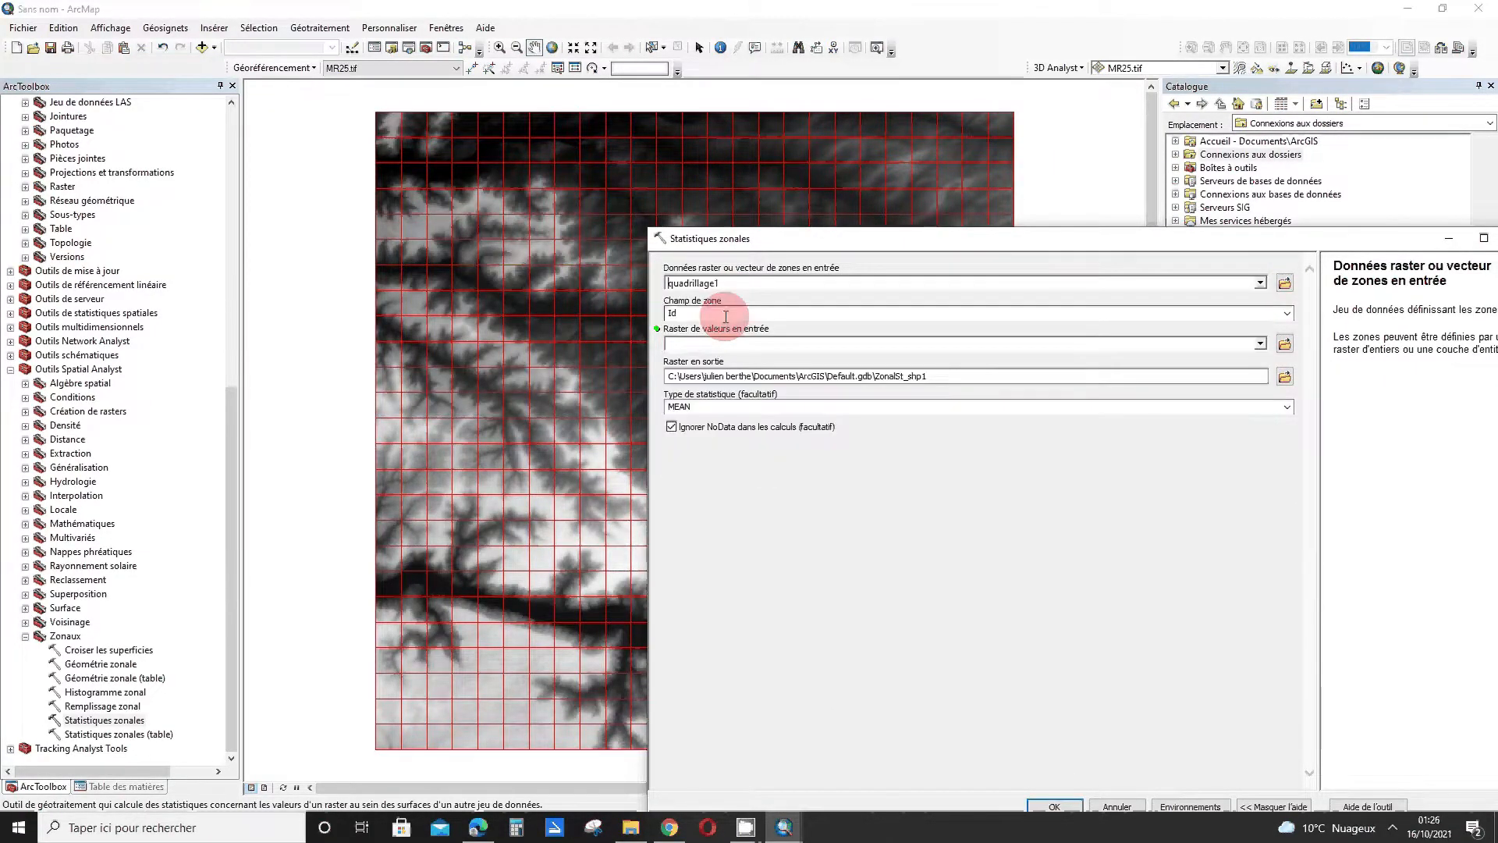
Check the layer list for the grid layer and set the zone field to FID
left_click(79, 785)
left_click(133, 787)
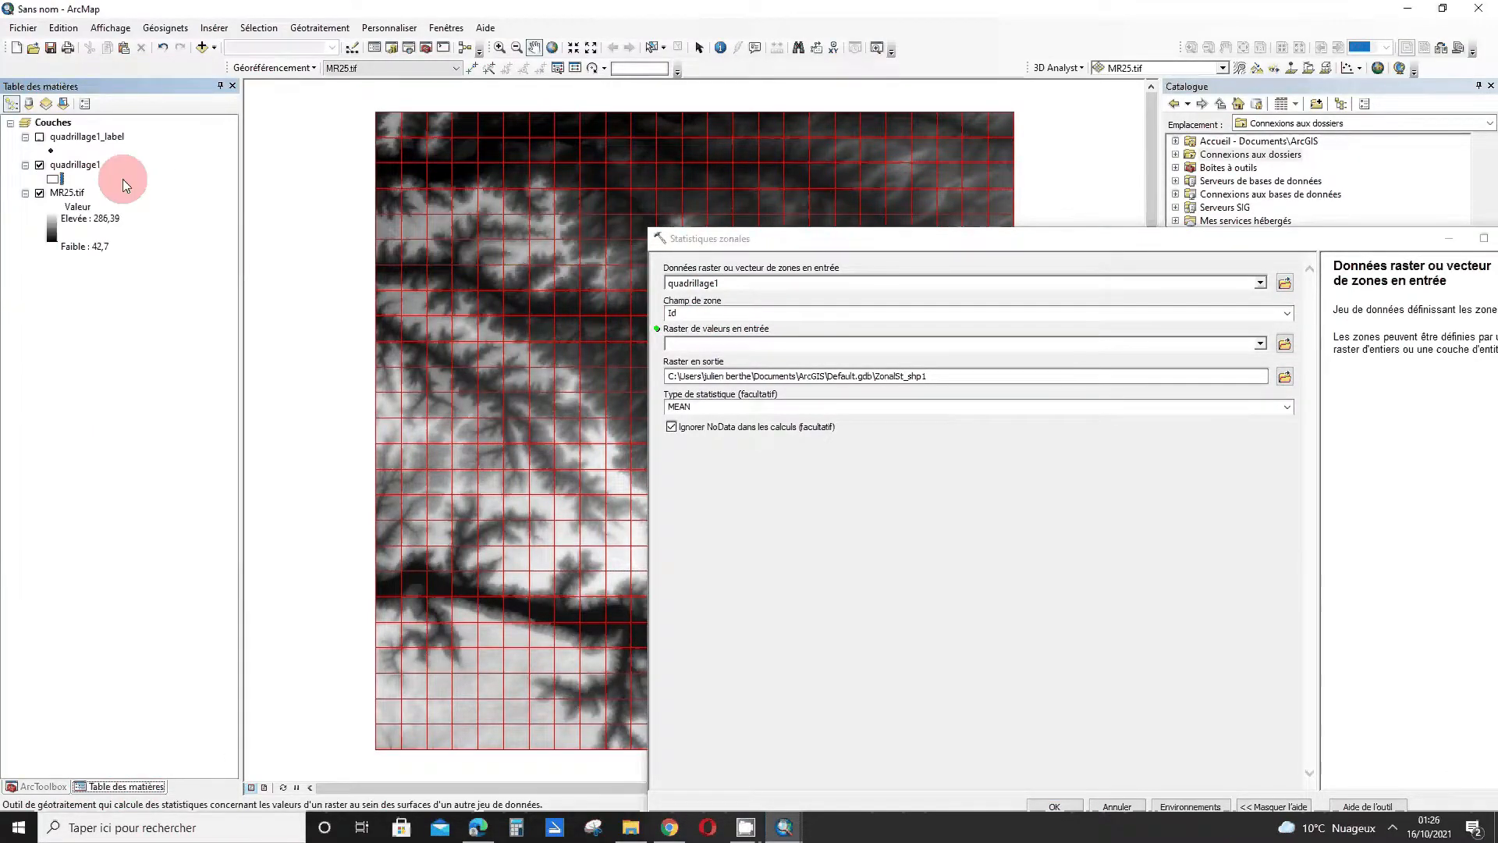
left_click(1287, 313)
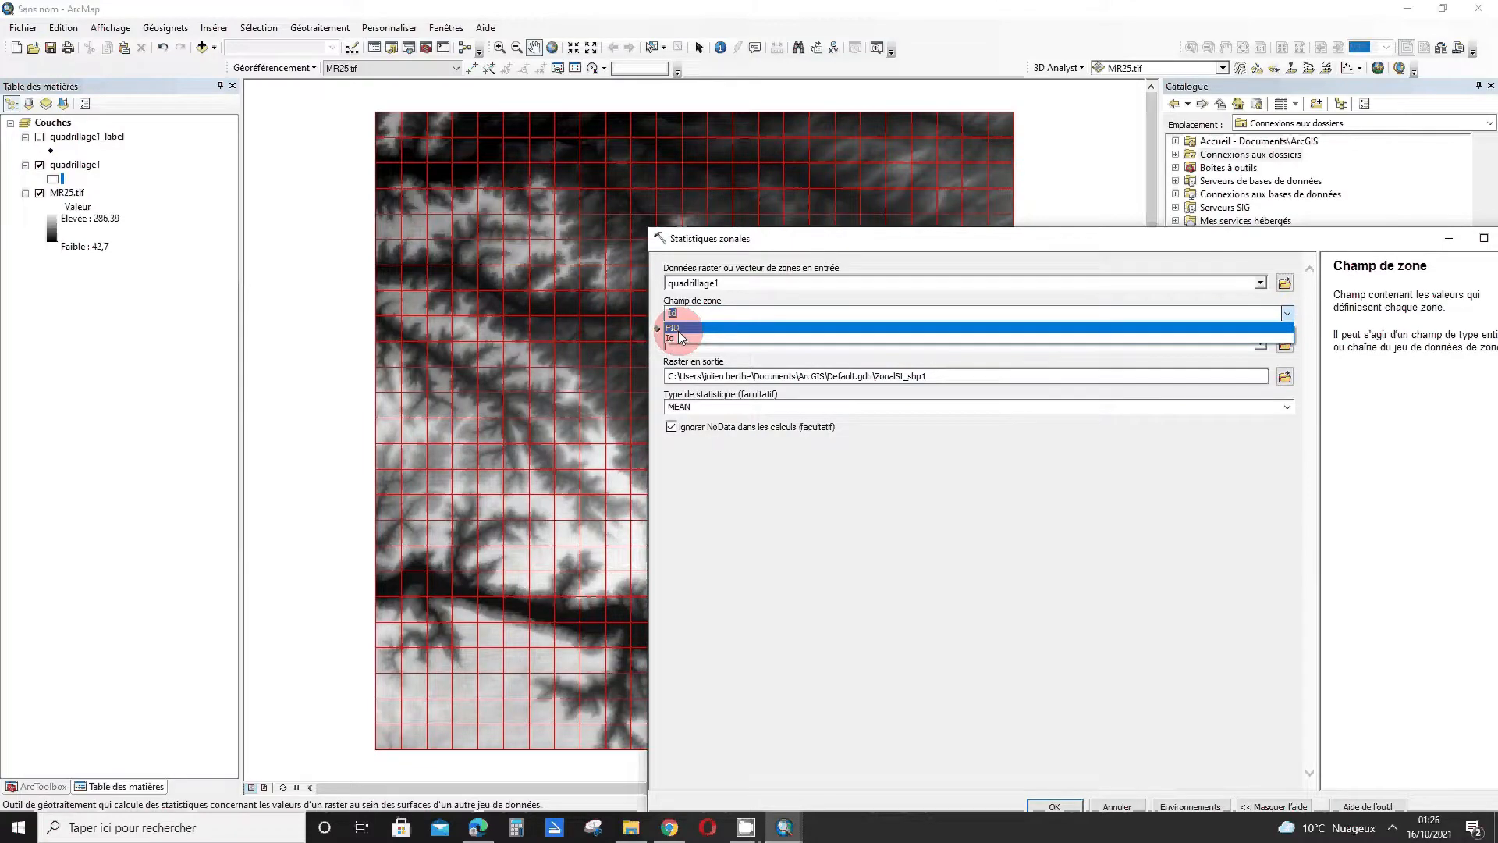
left_click(679, 331)
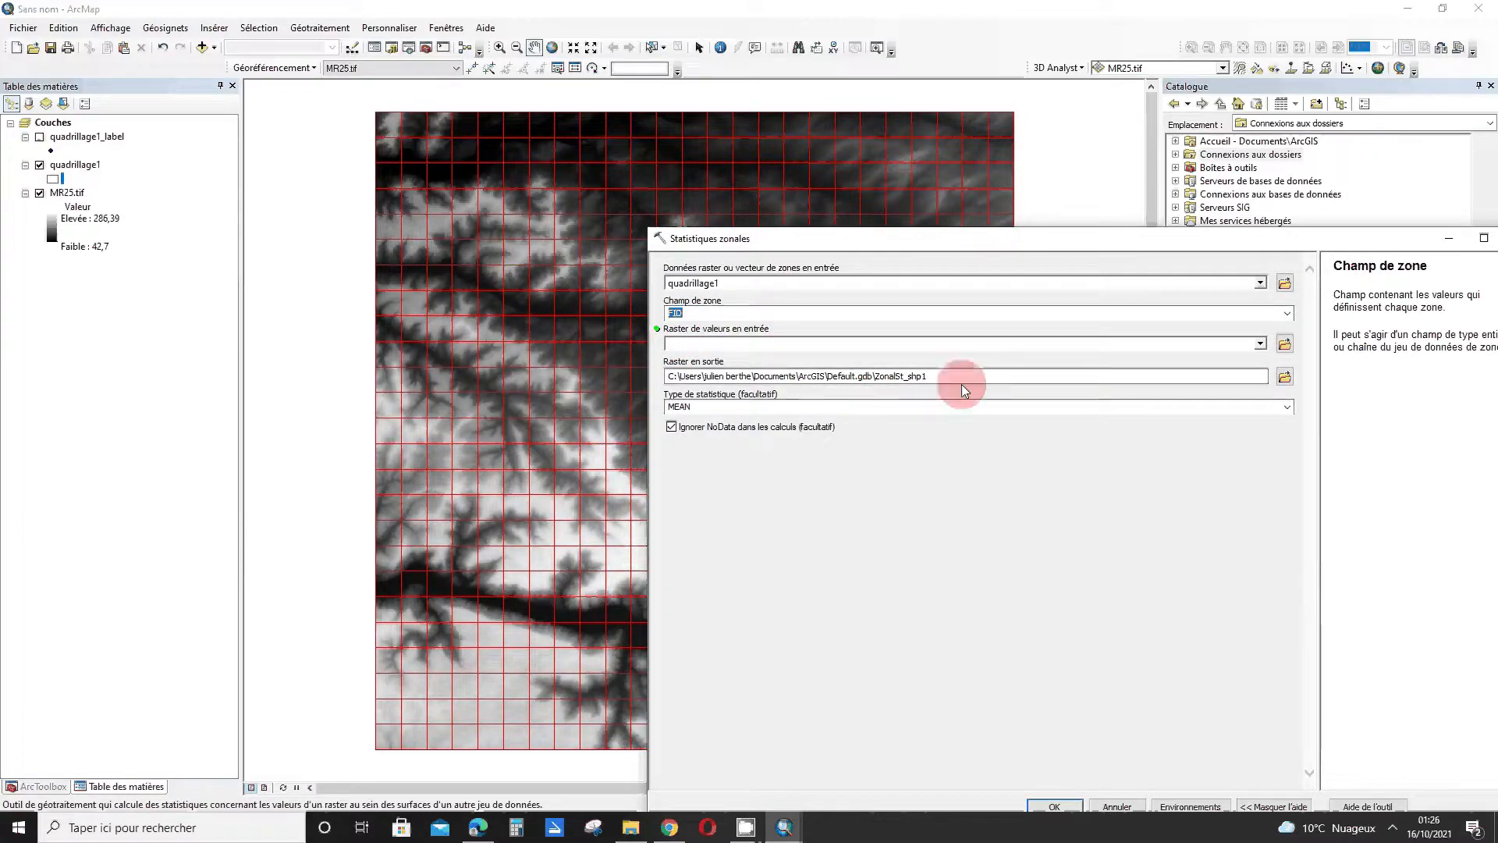
Use MR25.tif as the value raster and set the output raster to stat_zonal1.tif in D:\bureau\a sup
left_click(1258, 348)
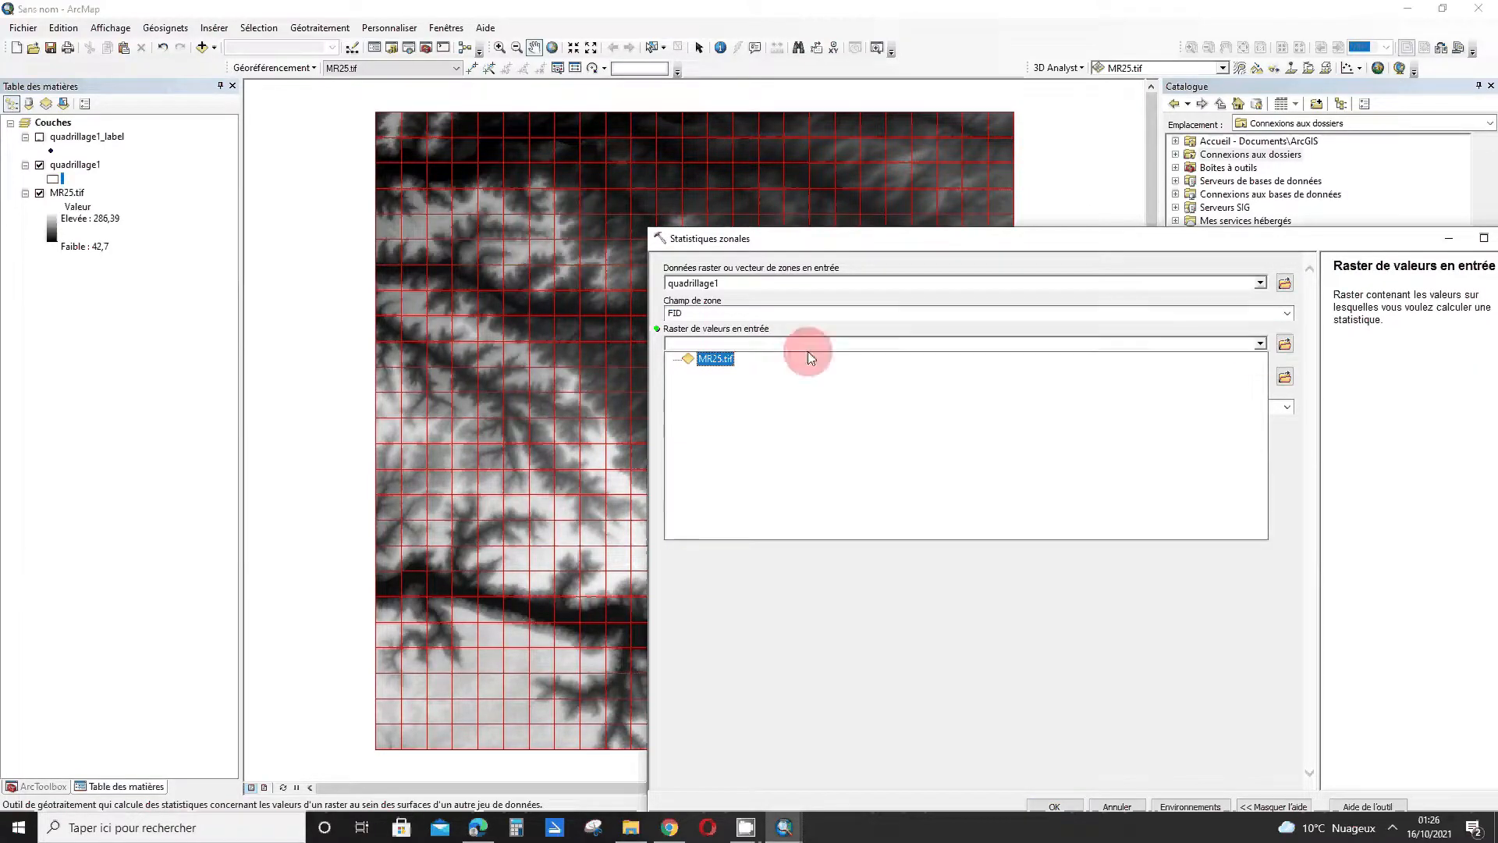
left_click(718, 359)
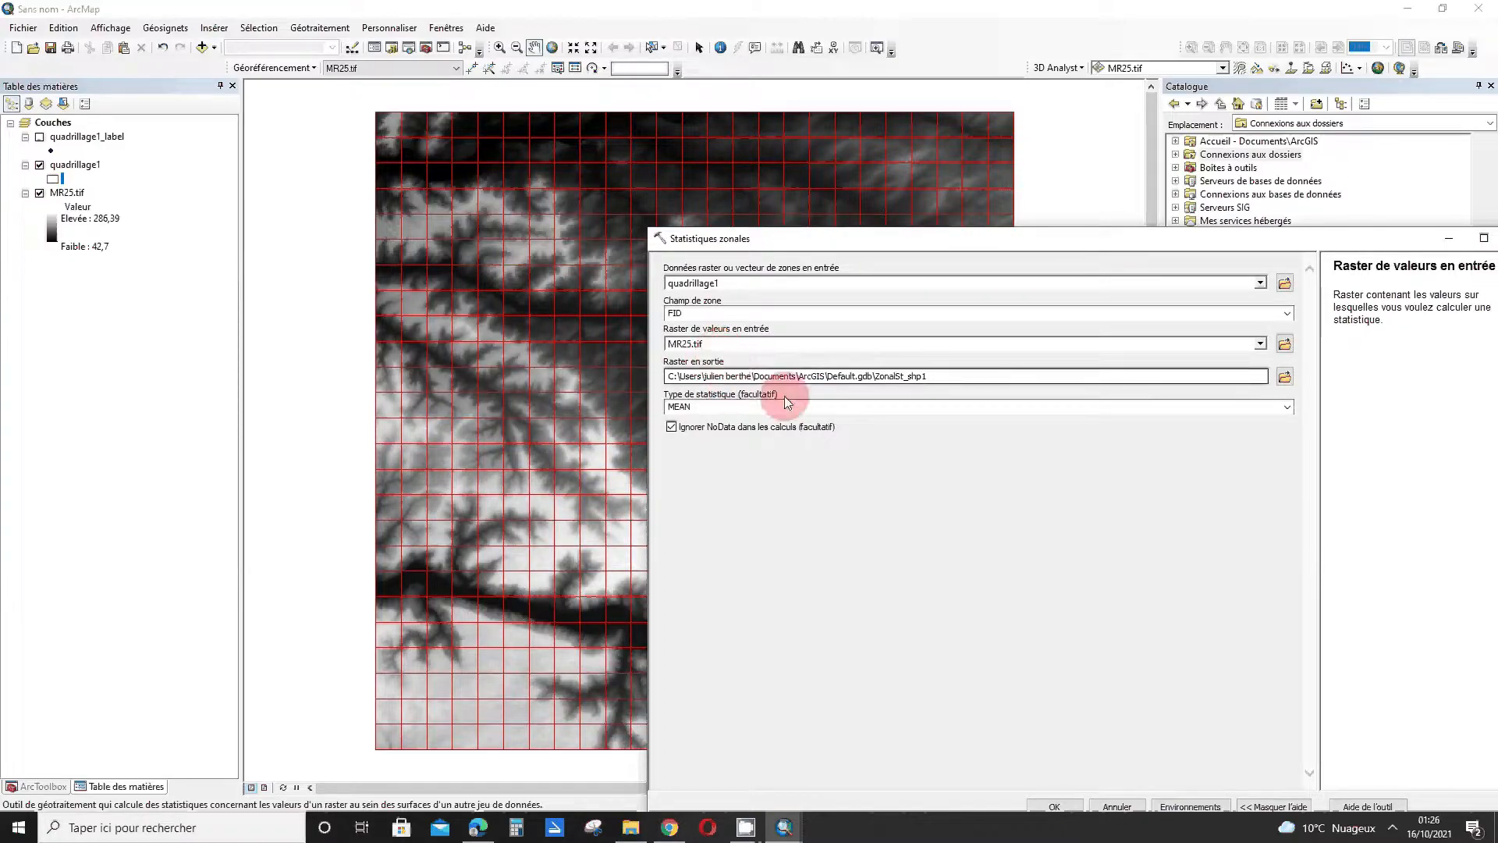
left_click(1278, 379)
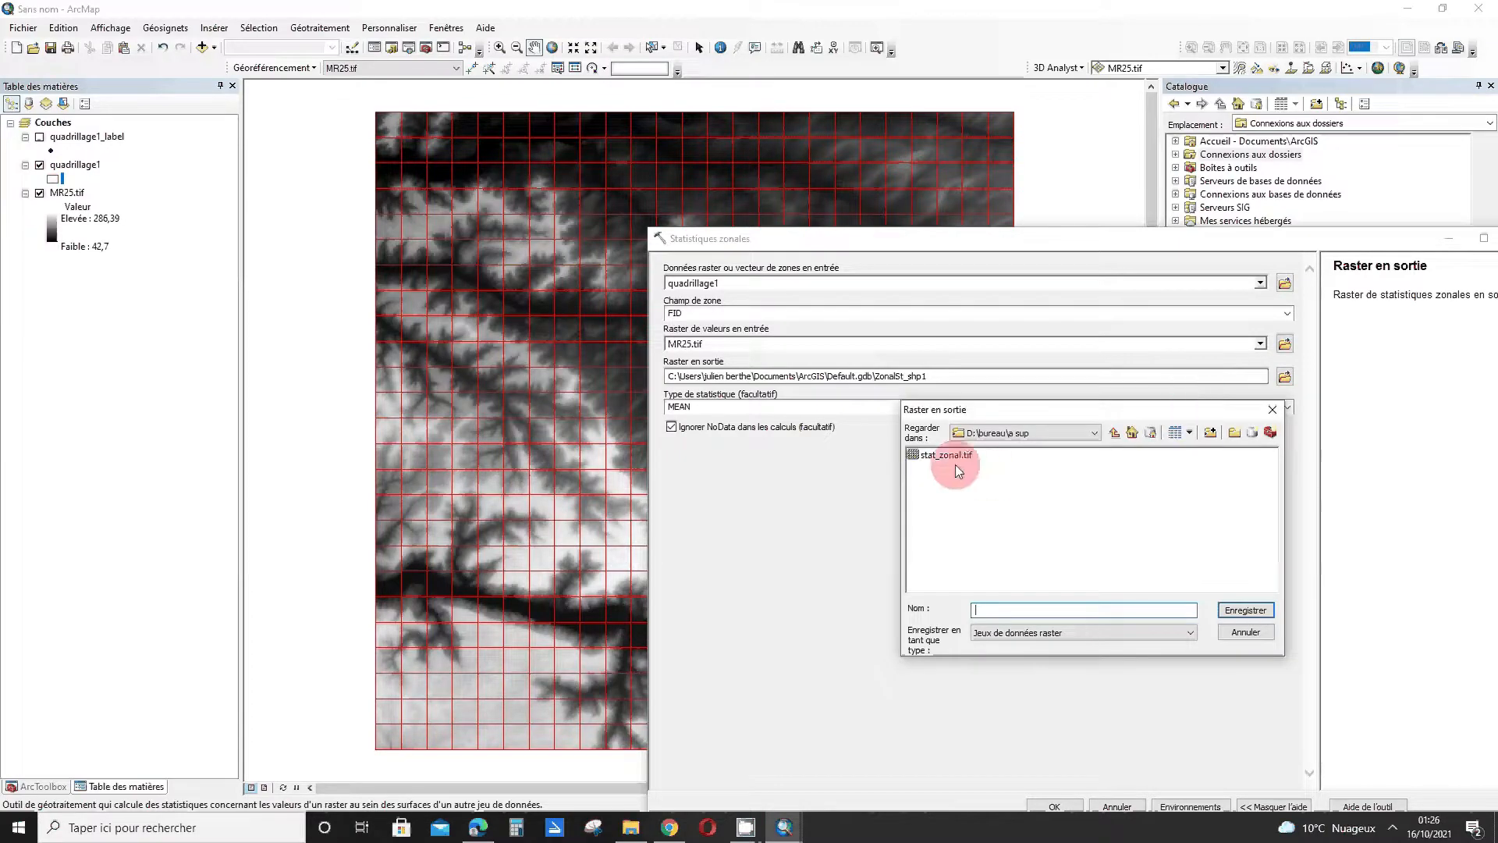
left_click(953, 463)
left_click(1005, 680)
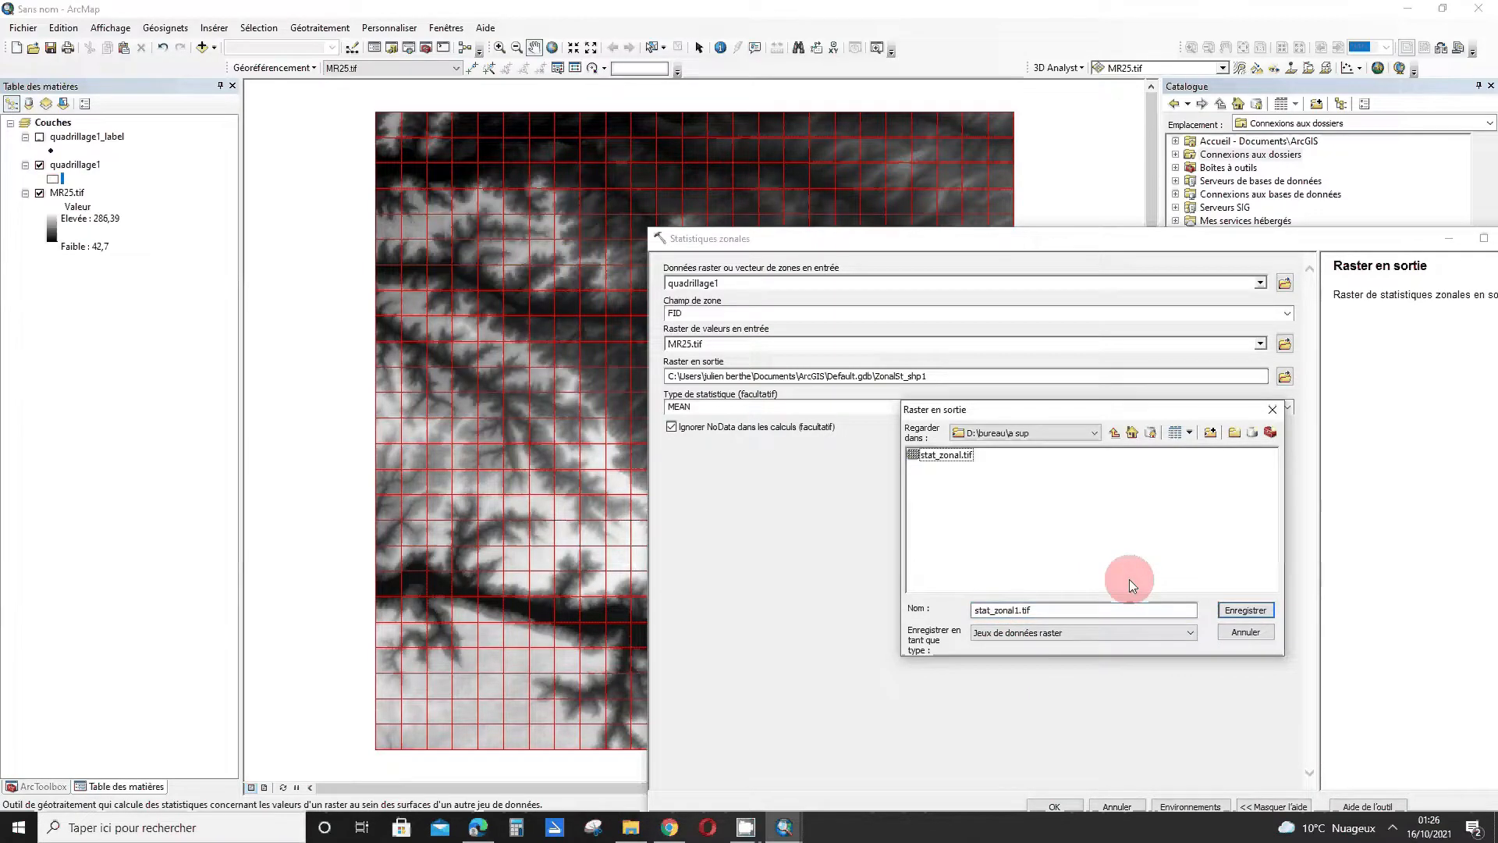
left_click(1248, 609)
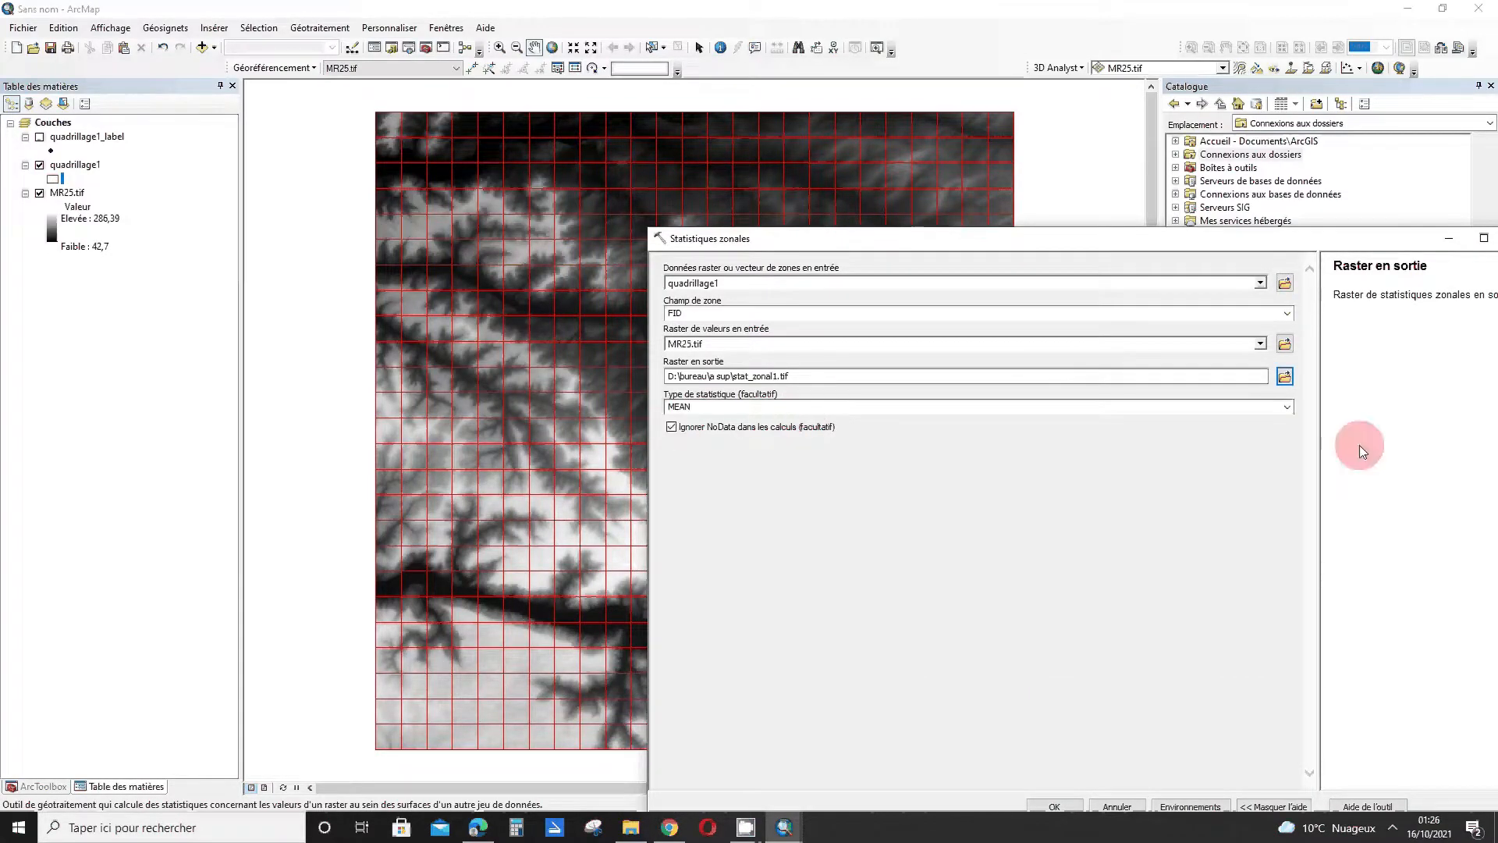
Review the available statistic types with their descriptions and set the statistic type to MAXIMUM
left_click(1288, 406)
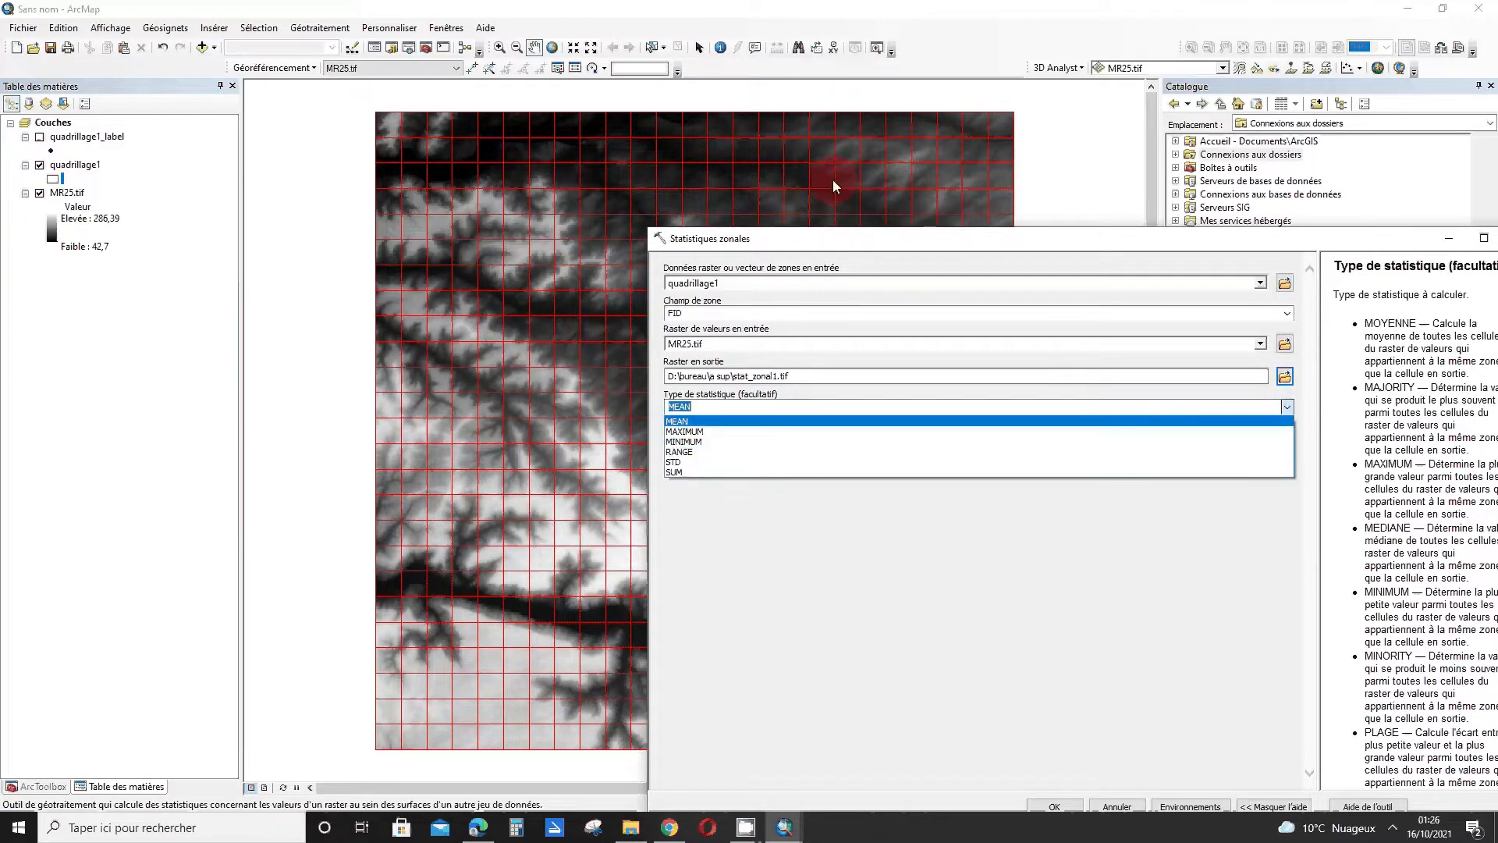
left_click(637, 168)
left_click_drag(734, 238, 611, 139)
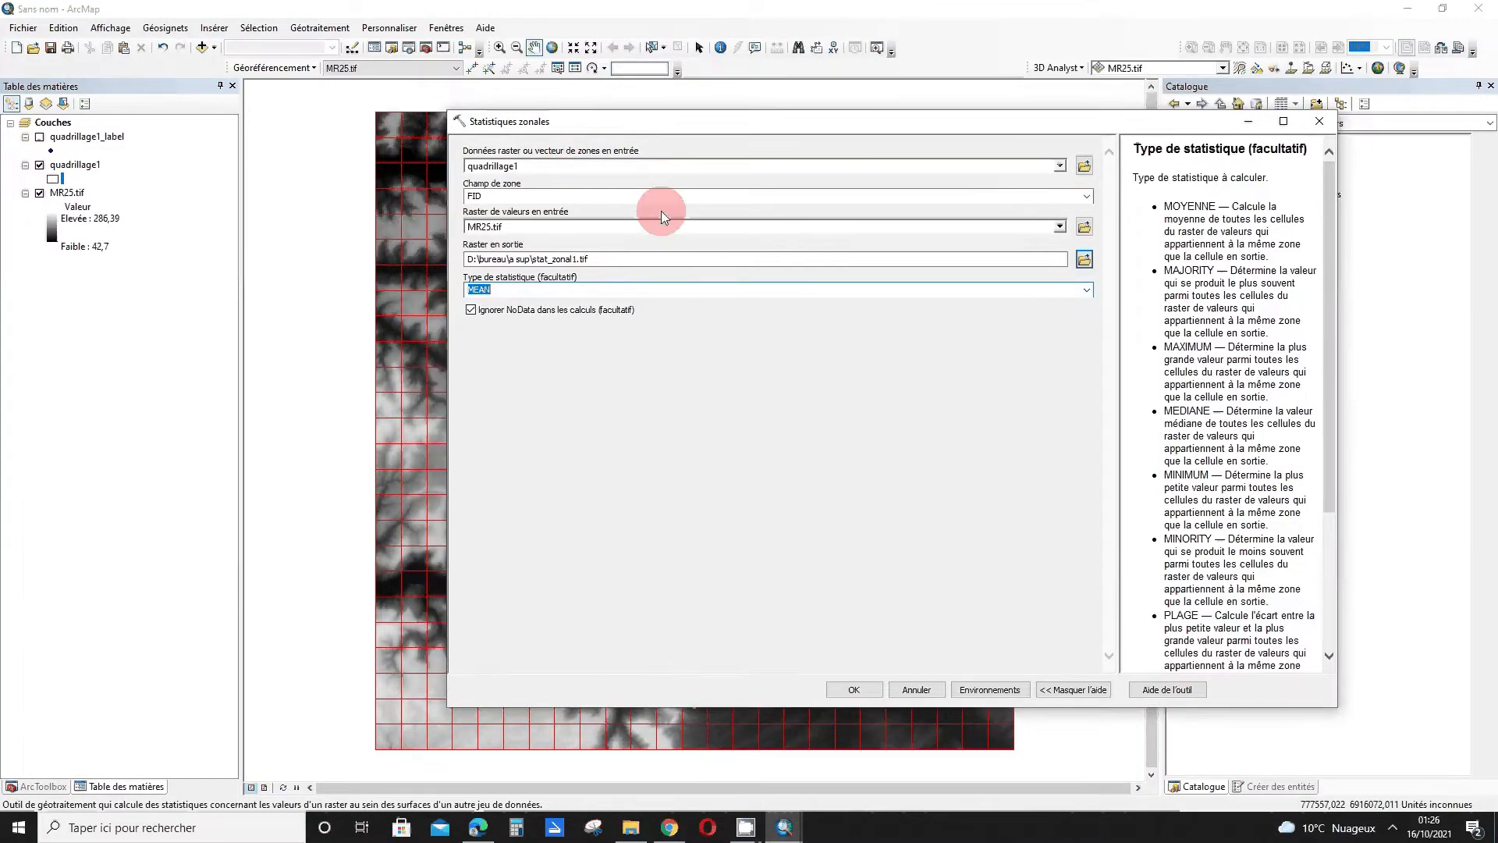
left_click(1086, 290)
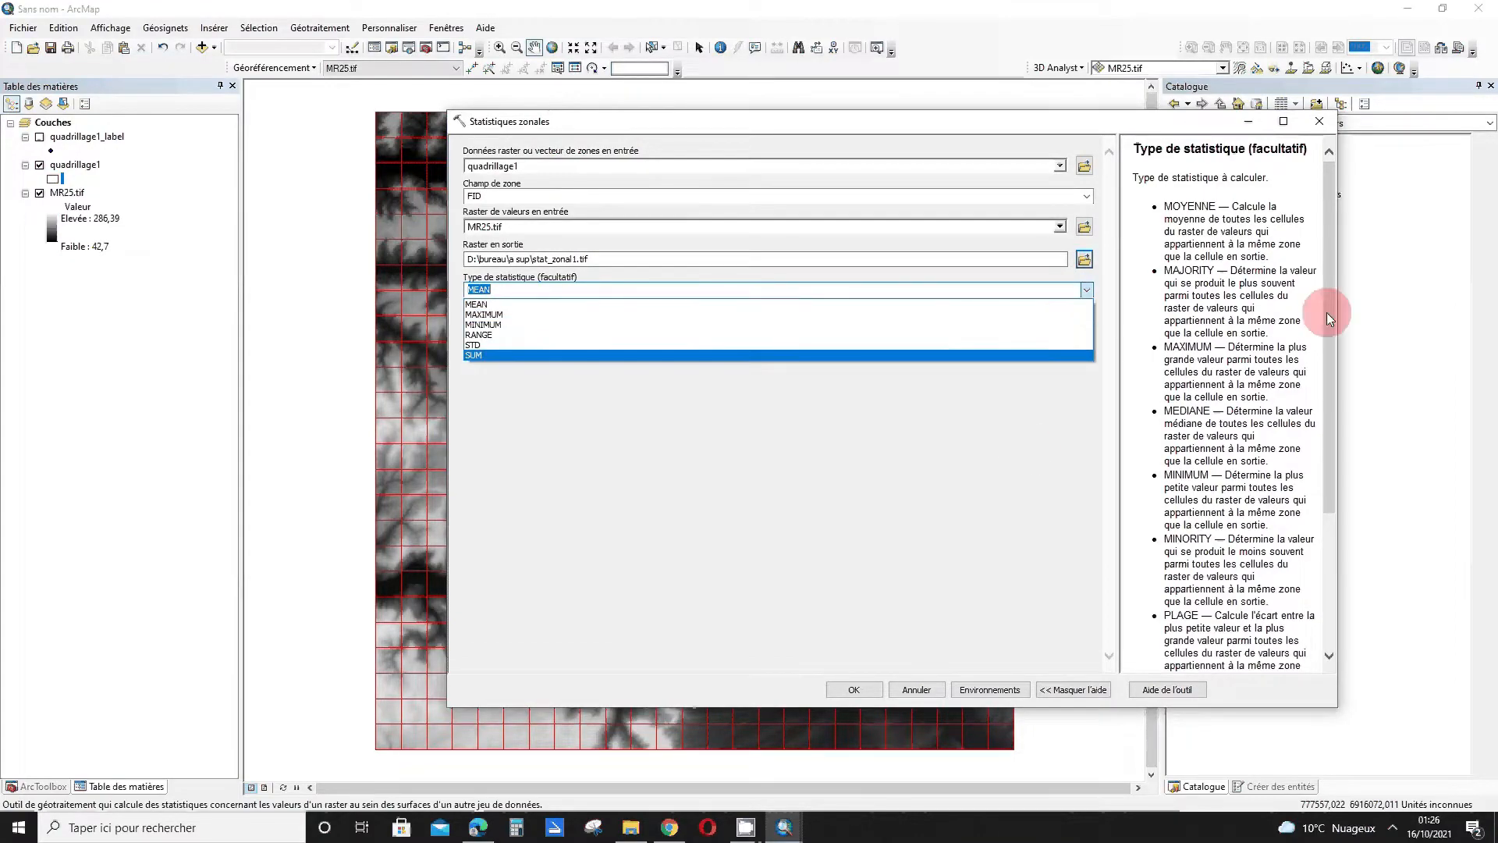
scroll(1220, 422, "down", 3)
scroll(1211, 597, "up", 3)
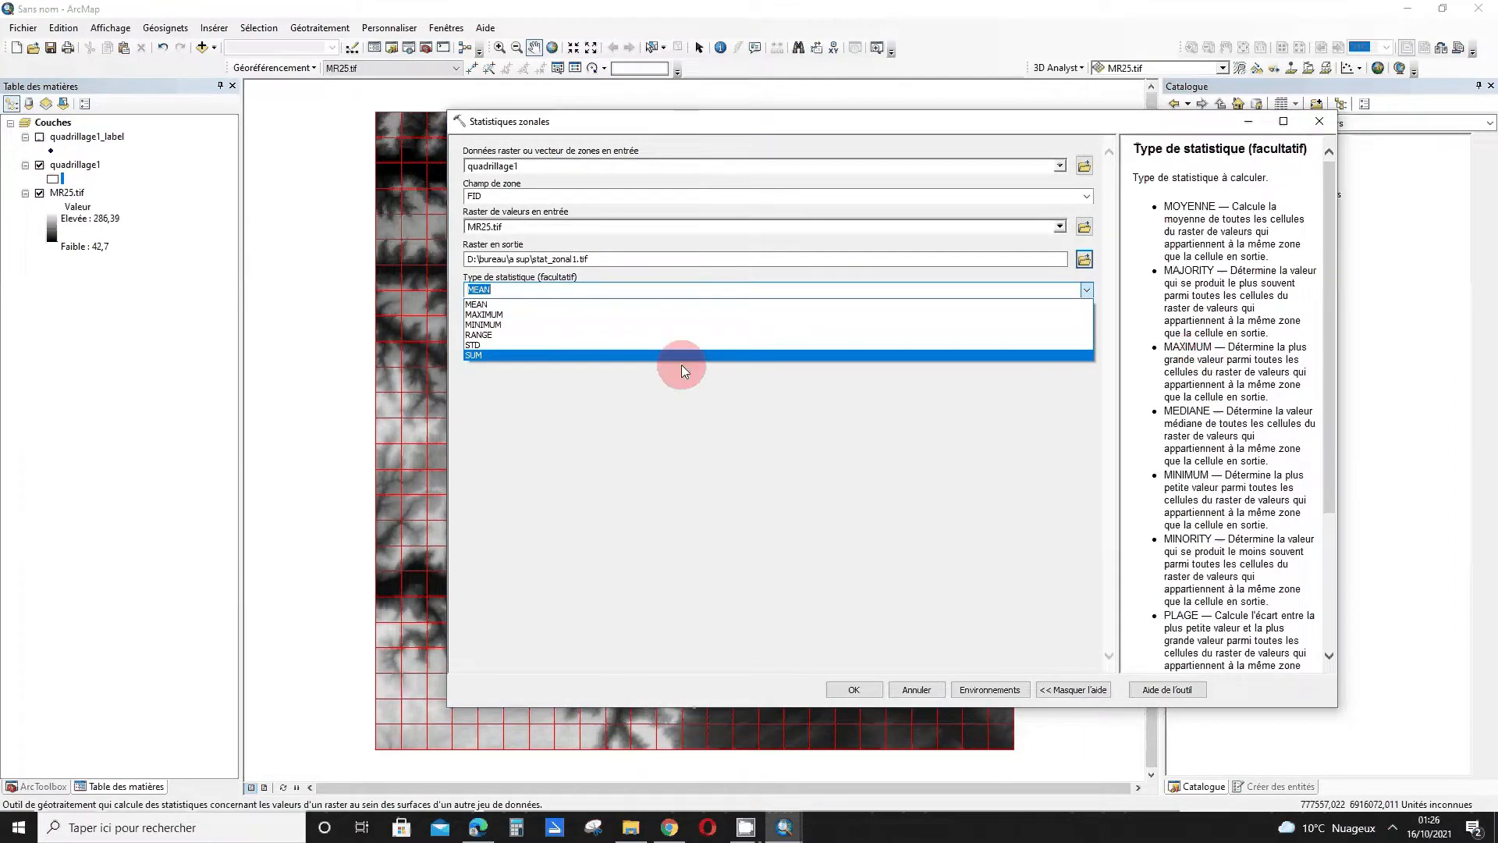
left_click(476, 315)
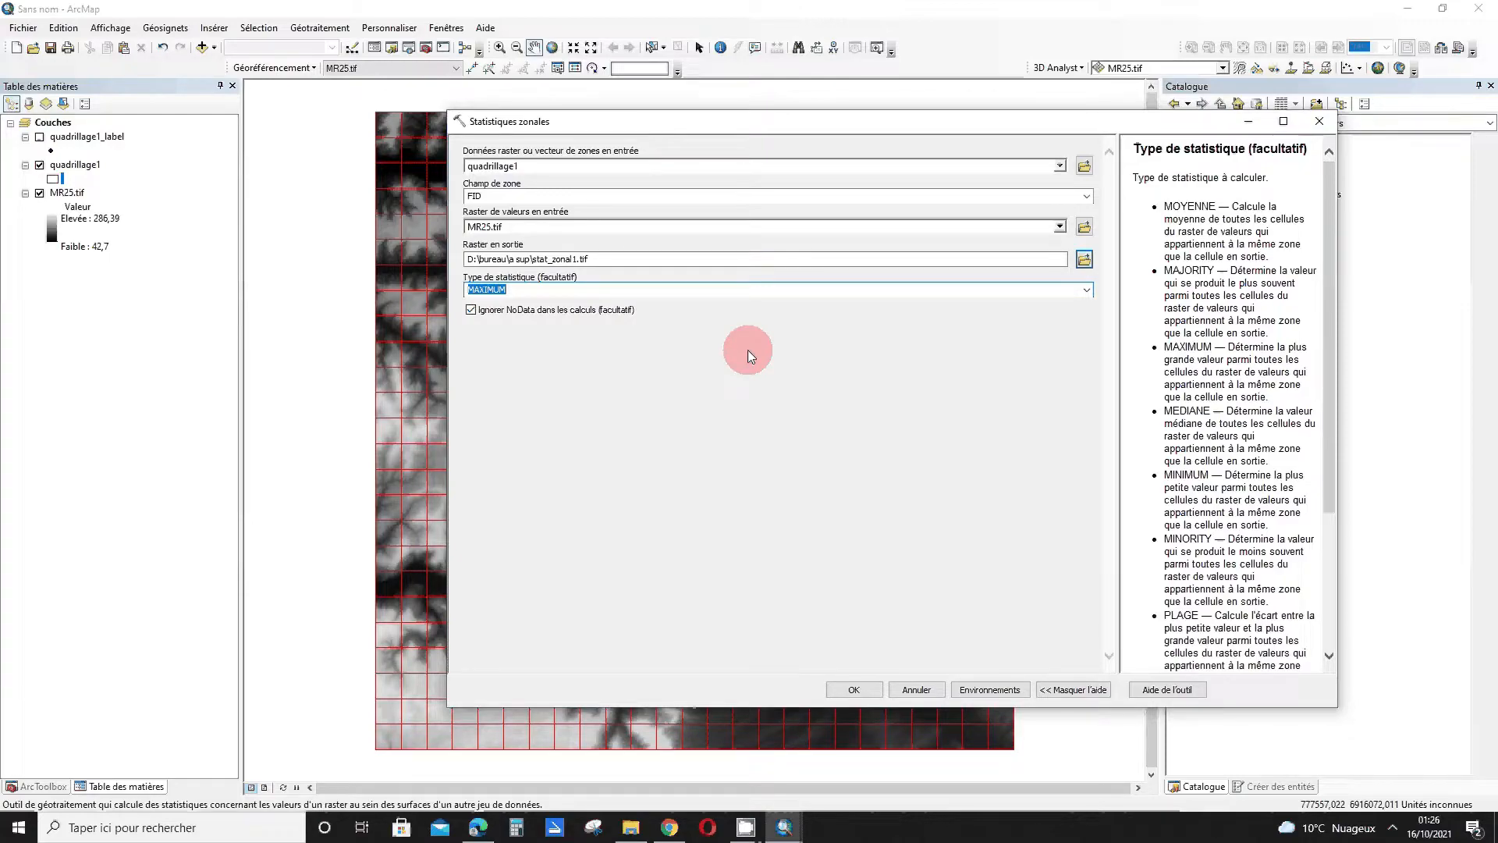
left_click(1094, 291)
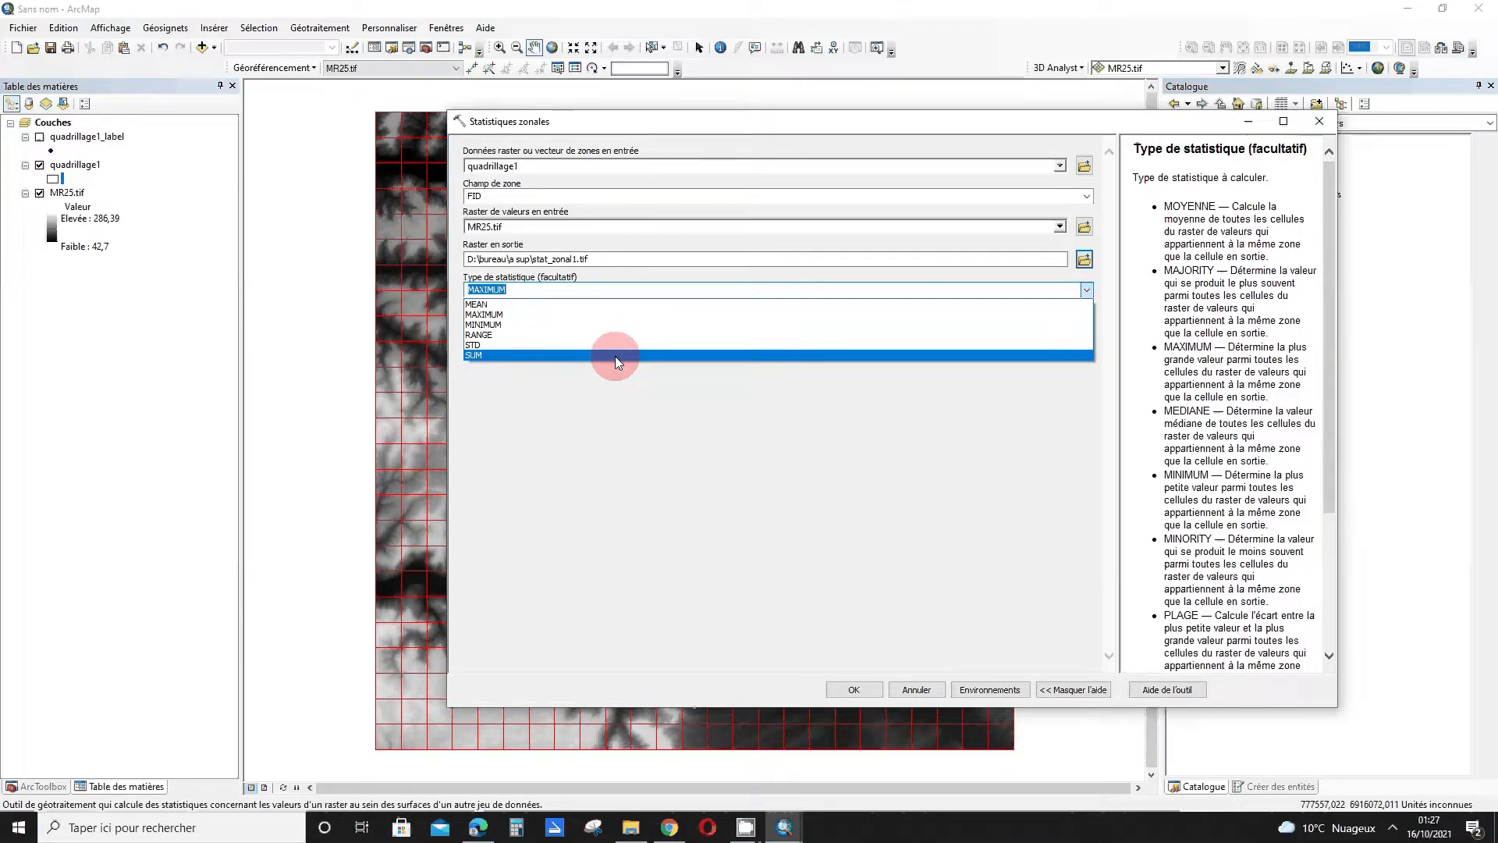
left_click(641, 515)
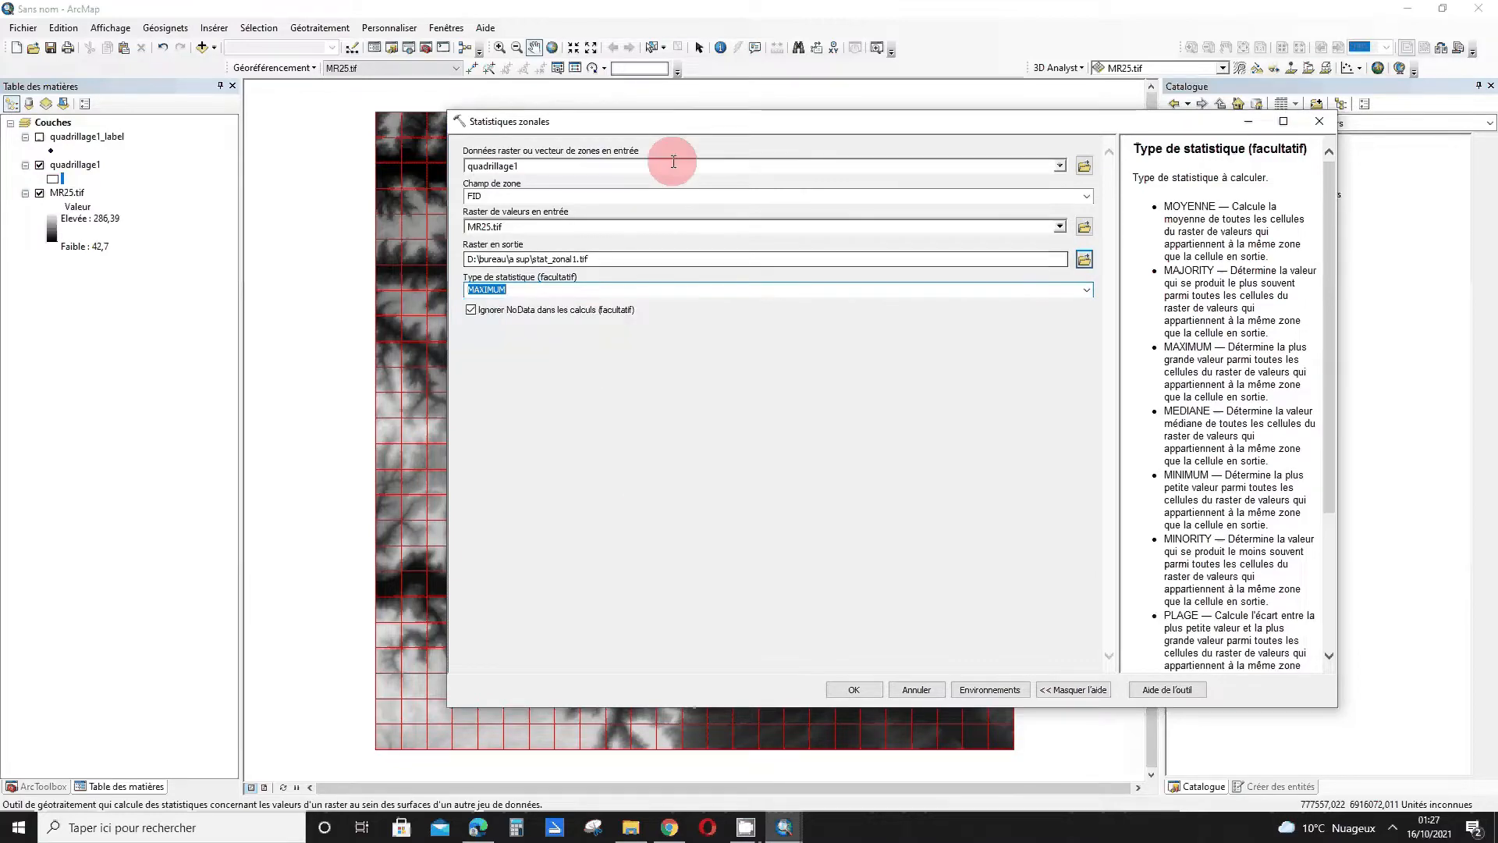
left_click_drag(655, 130, 1046, 167)
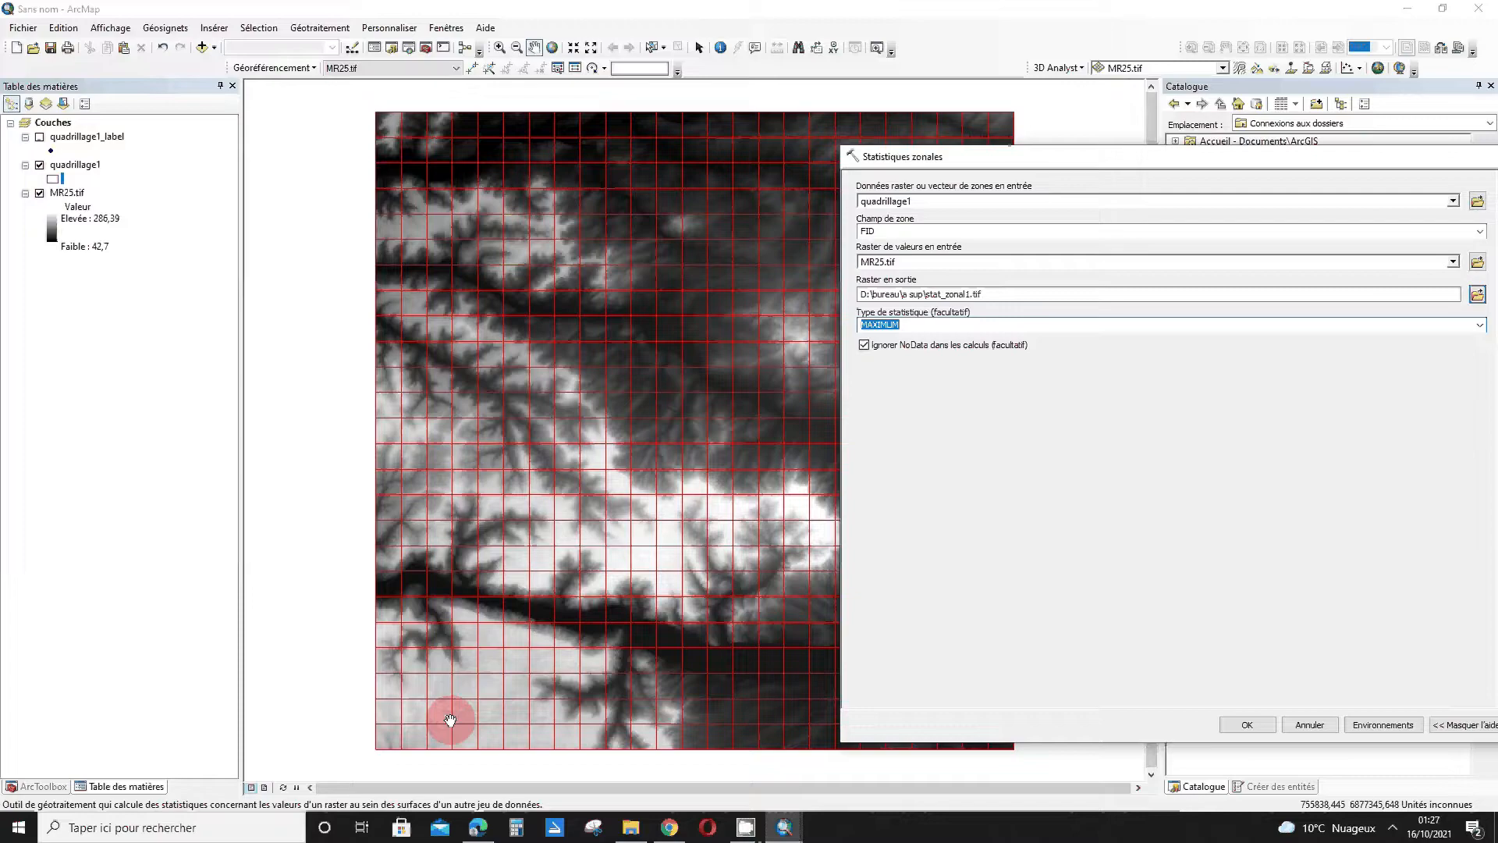
left_click_drag(1008, 164, 778, 189)
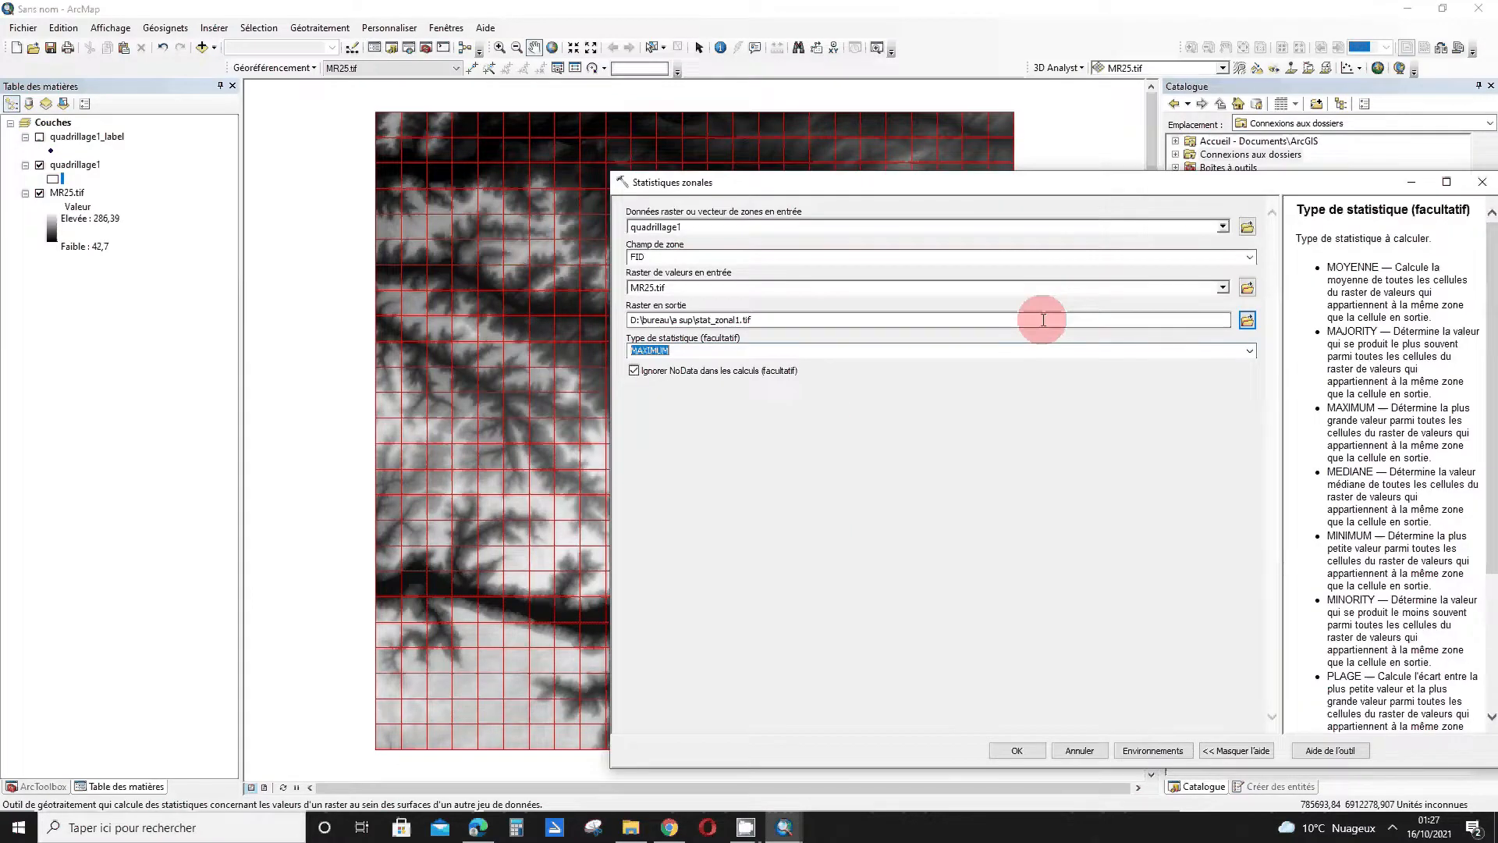
Keep MAXIMUM as the statistic type, run the zonal statistics calculation and dismiss its progress window
left_click(1255, 357)
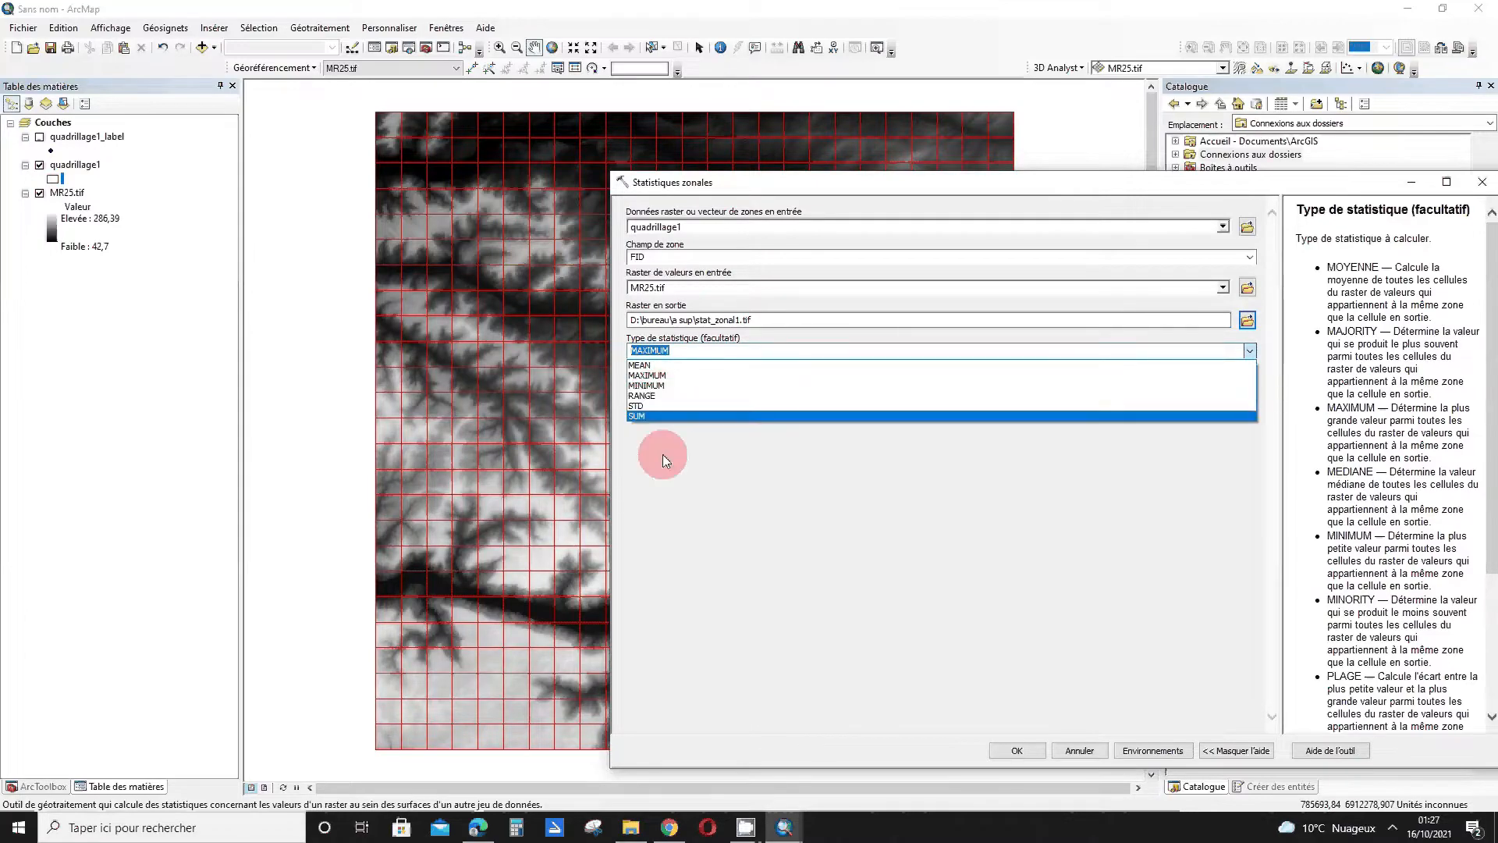
left_click(687, 376)
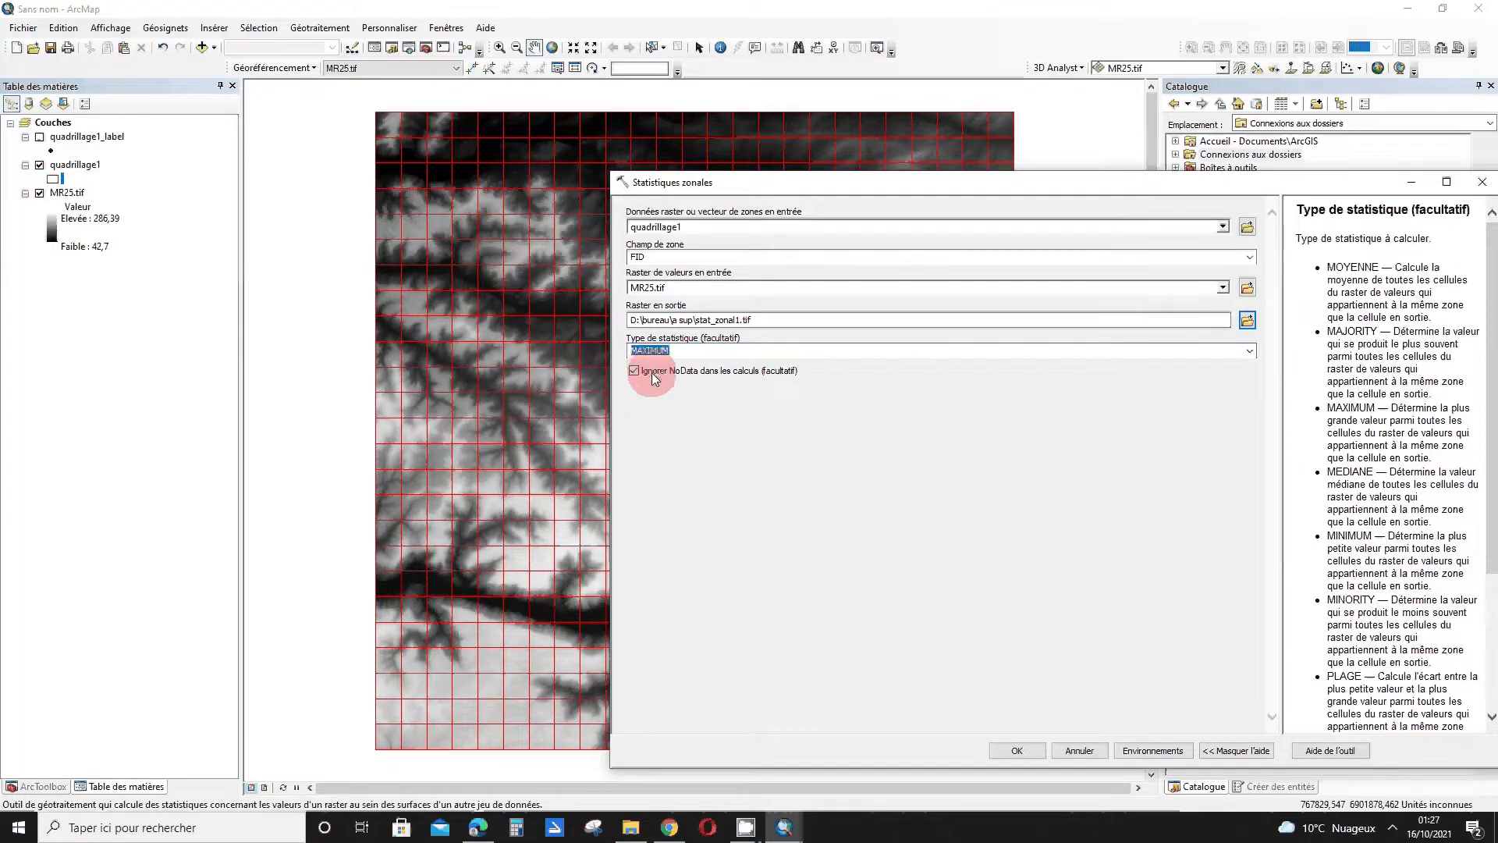
left_click_drag(790, 190, 1167, 334)
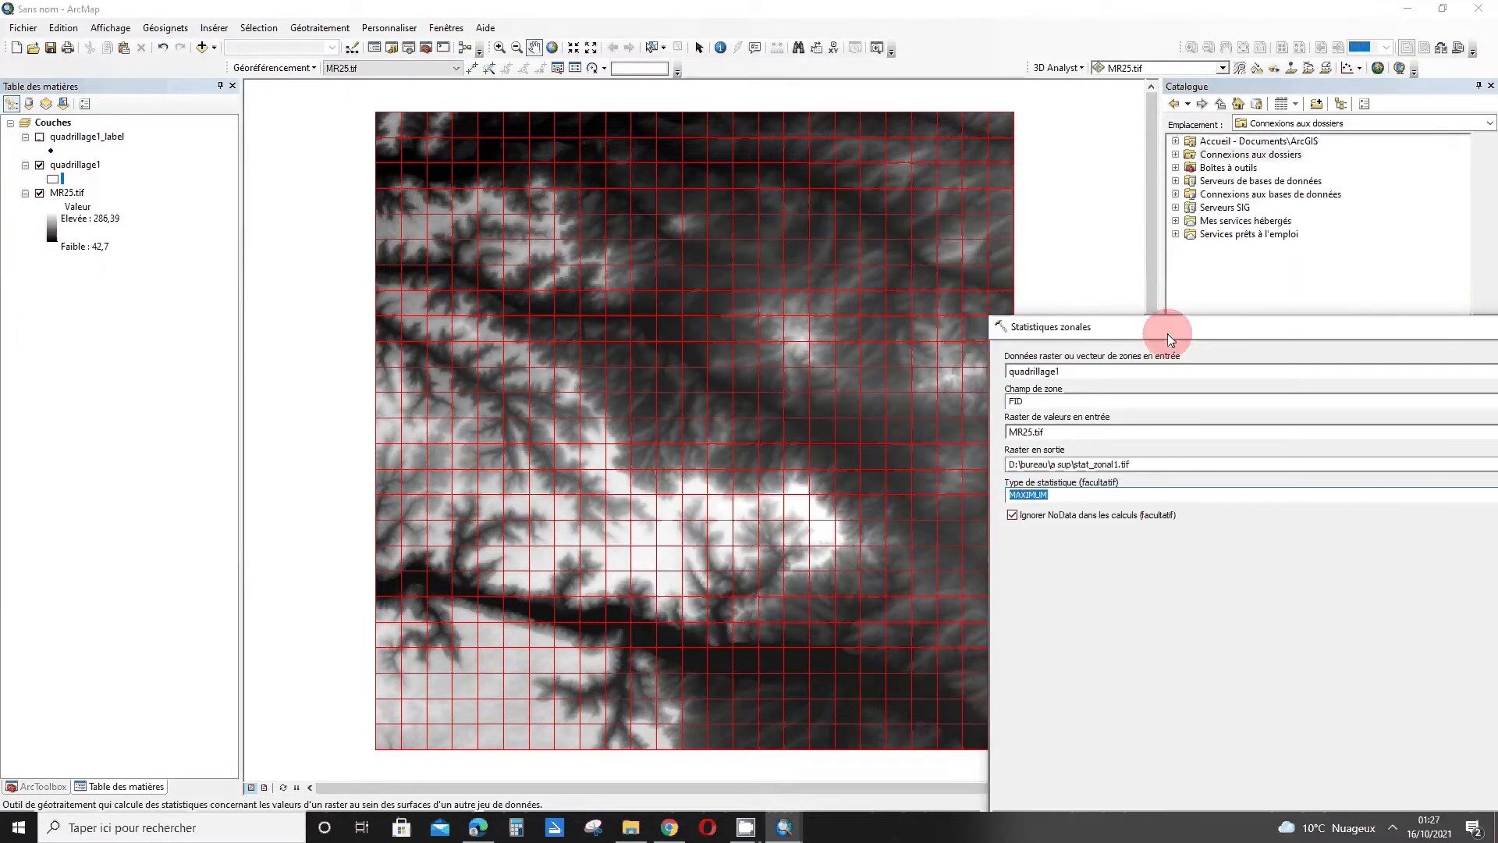
left_click_drag(1036, 327, 535, 103)
left_click(894, 671)
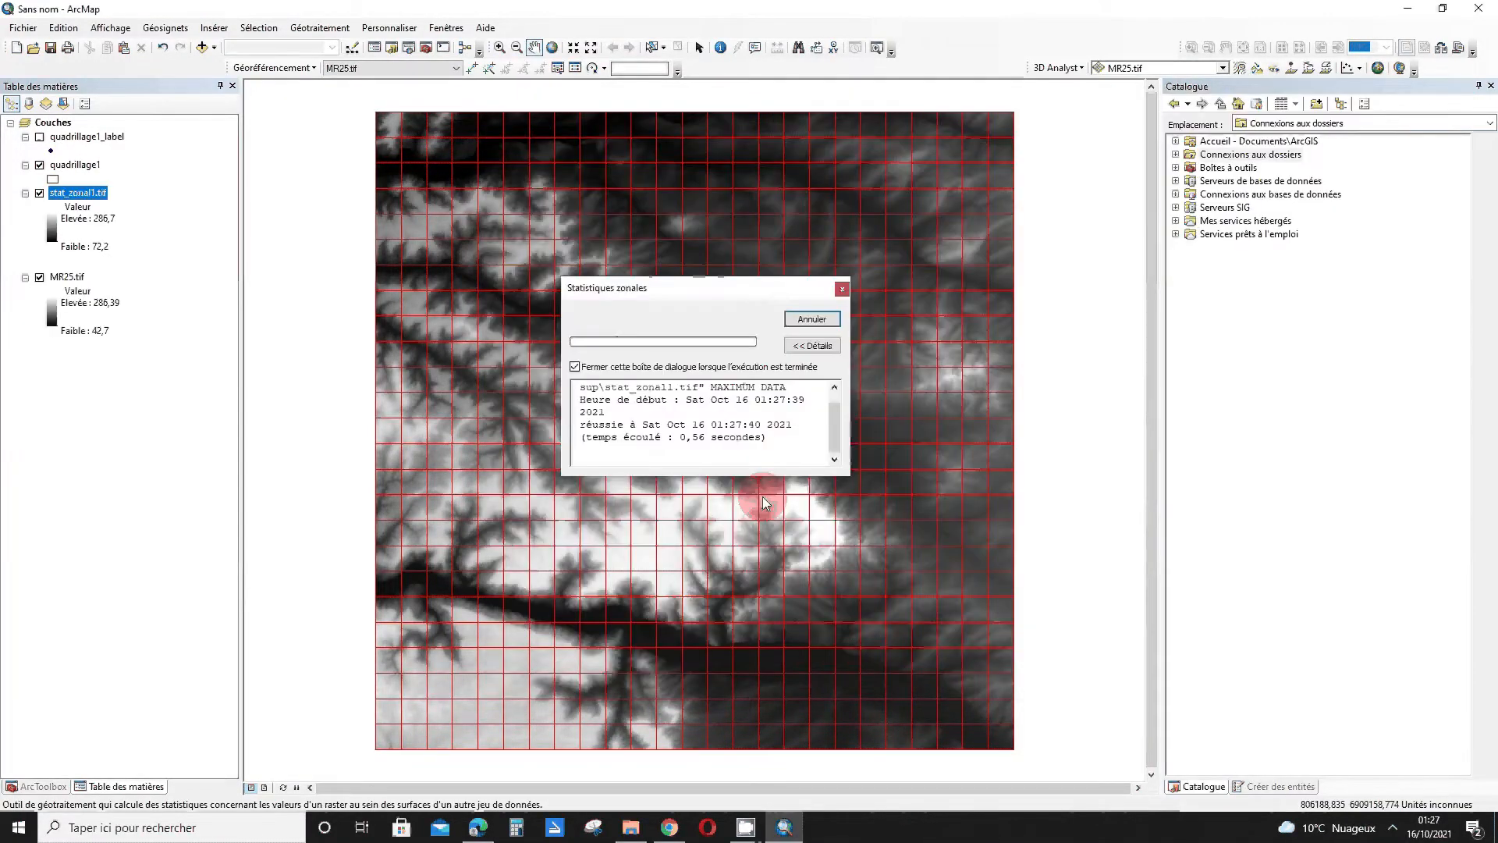
left_click(841, 288)
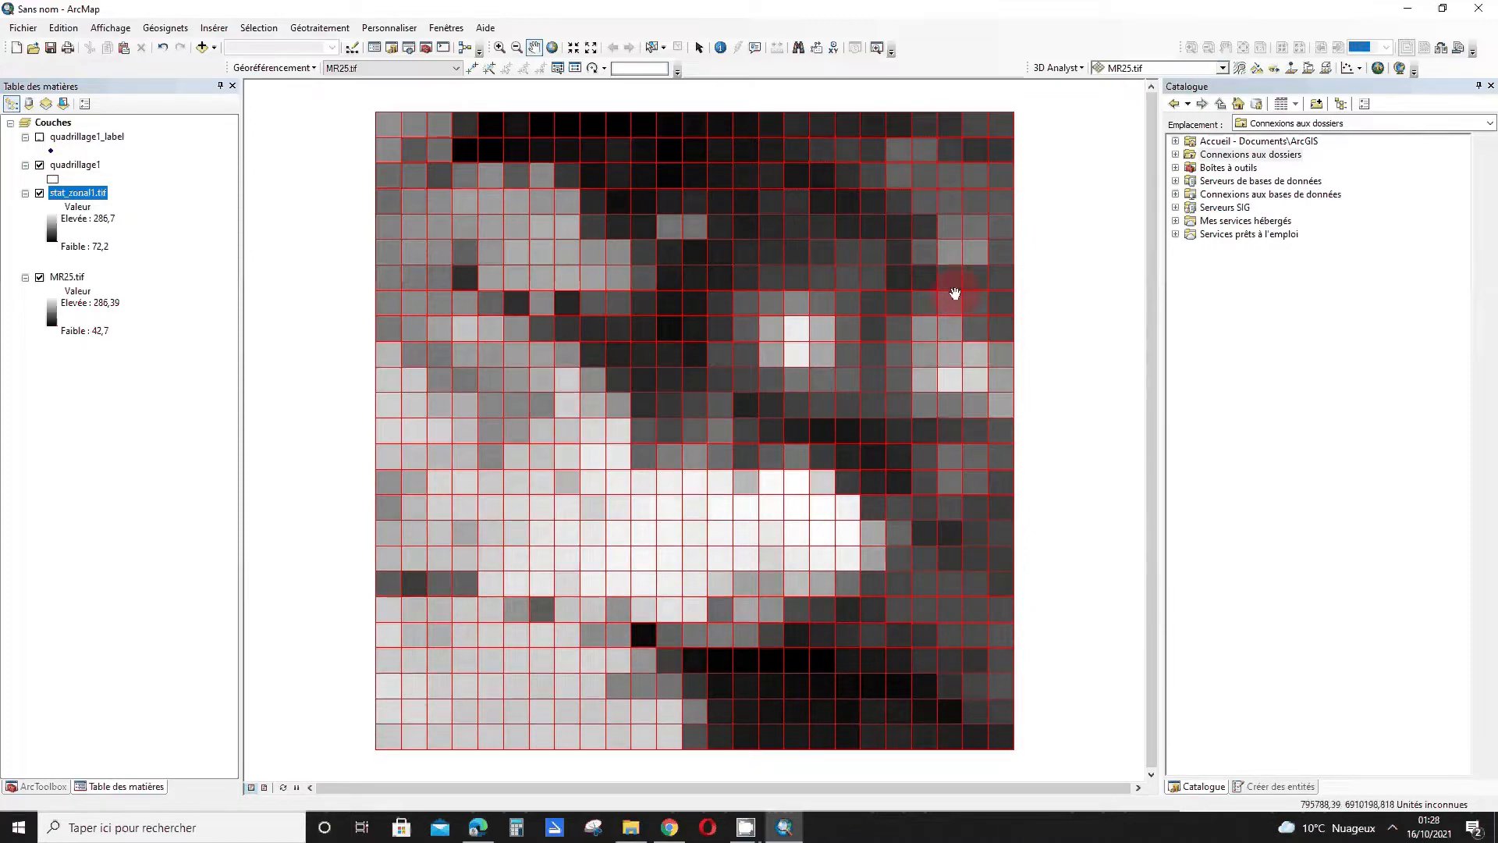
Hide the quadrillage1 grid layer and display the quadrillage1_label points over the zonal statistics raster
left_click(40, 166)
left_click(40, 137)
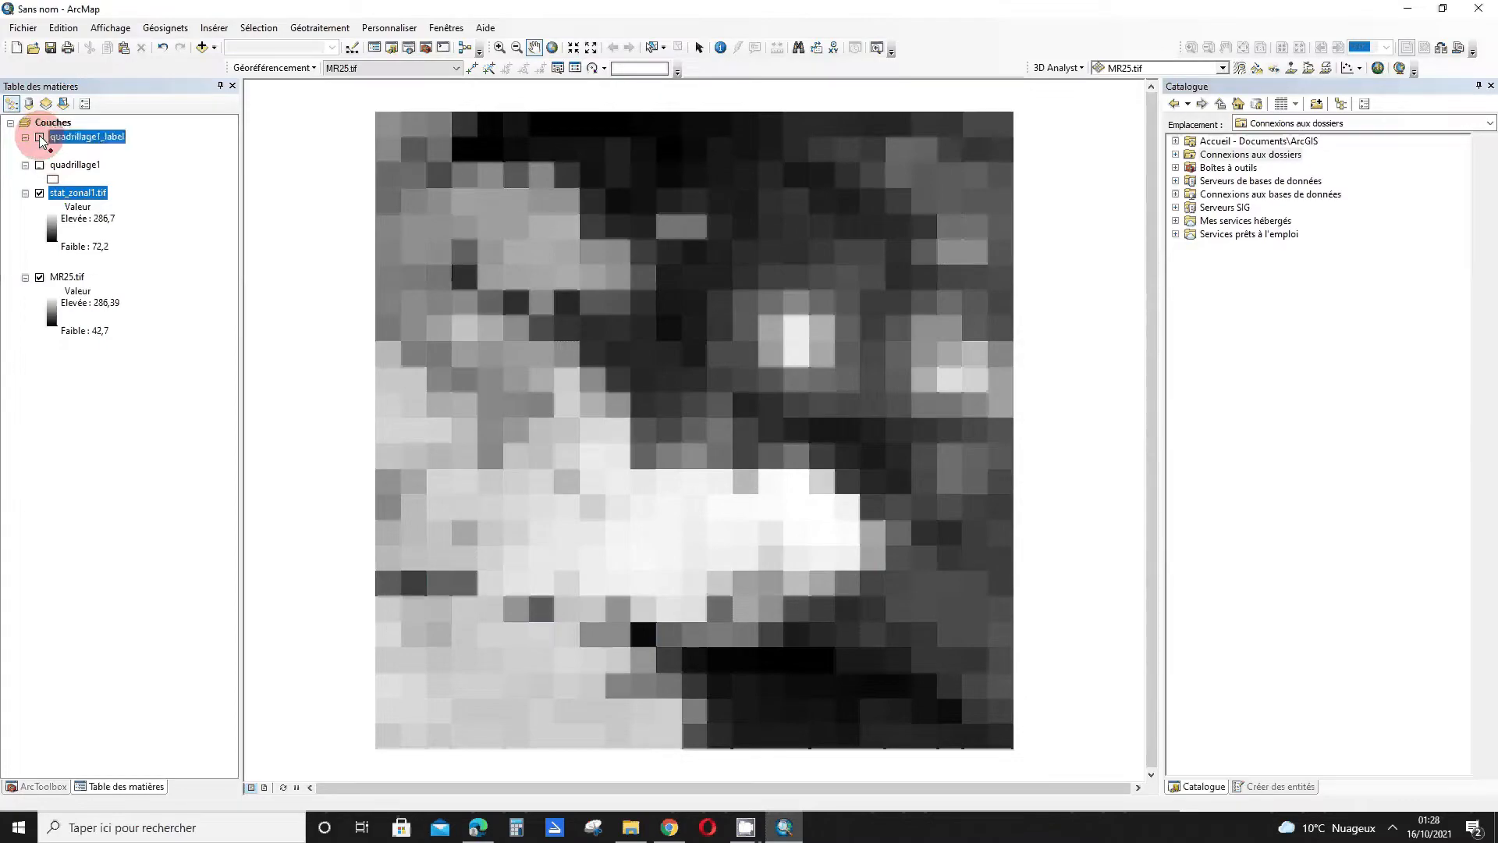
left_click(39, 137)
left_click(113, 537)
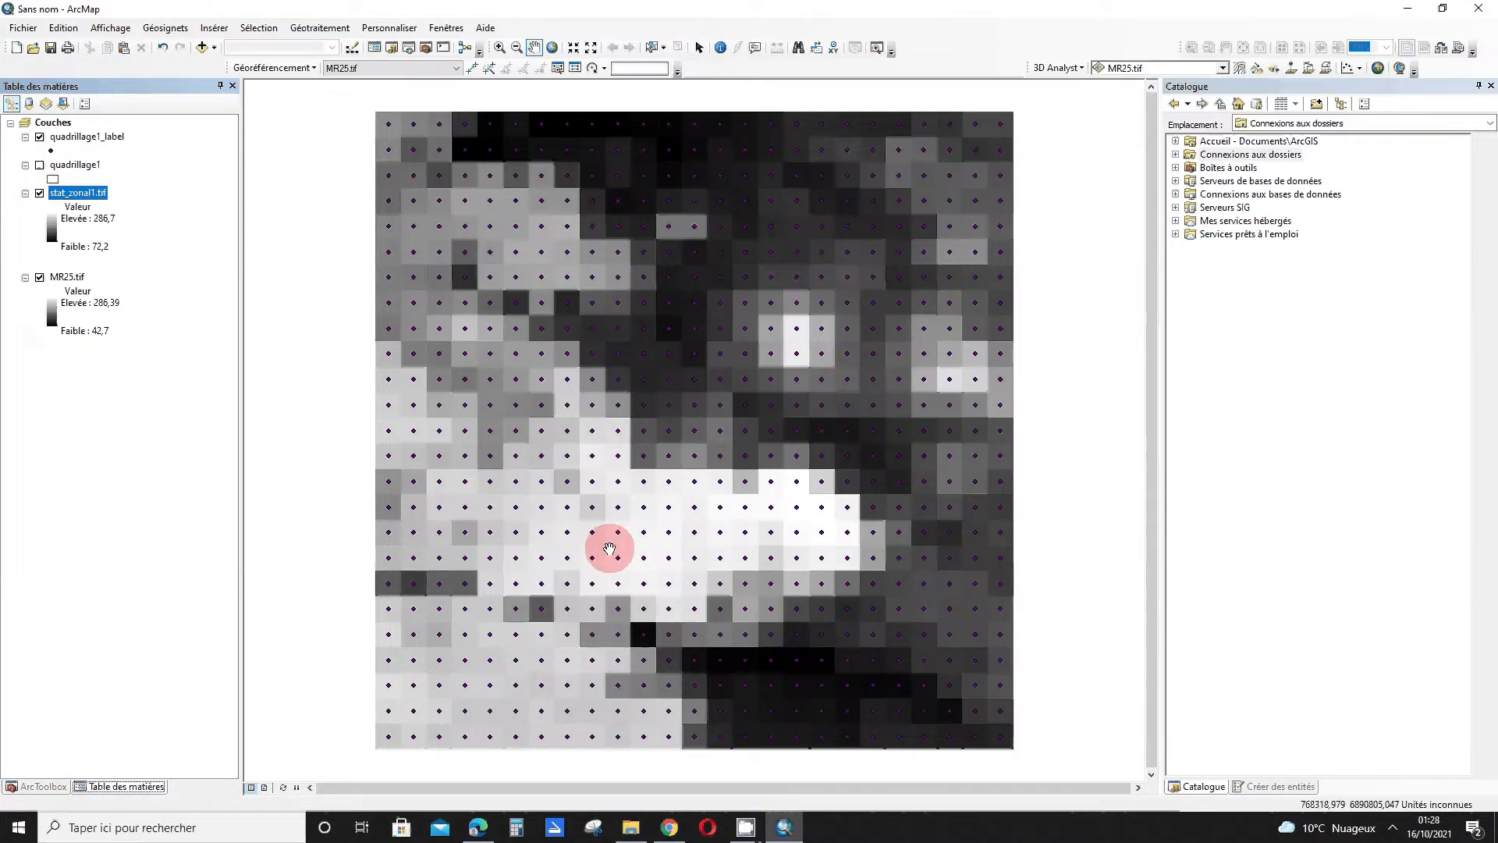
Start the Spatial Analyst tool Extraction de valeurs multiples vers des points with quadrillage1_label as the input point features
left_click(41, 786)
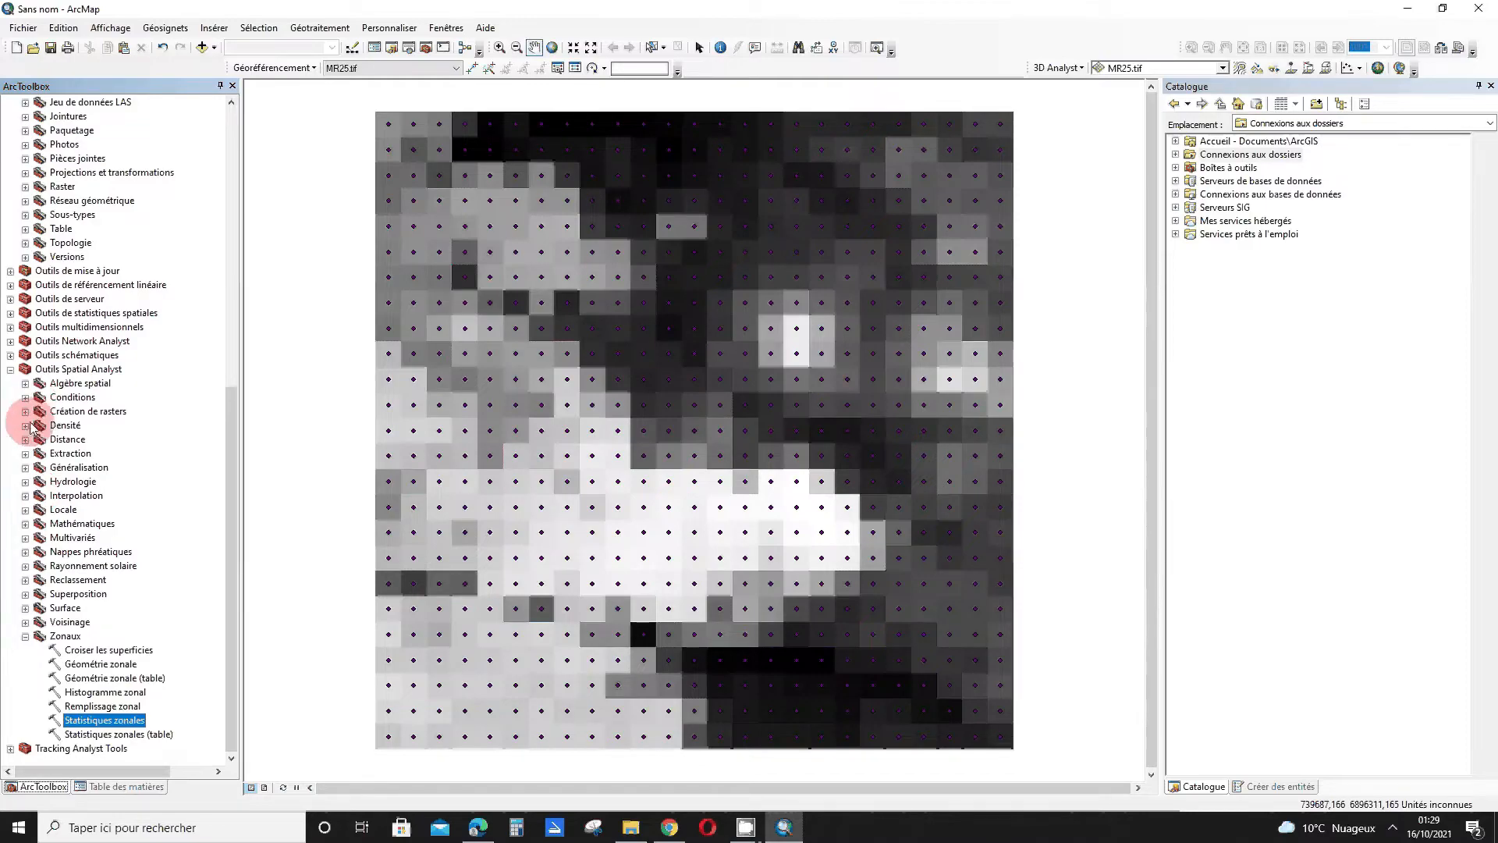
scroll(31, 421, "up", 1)
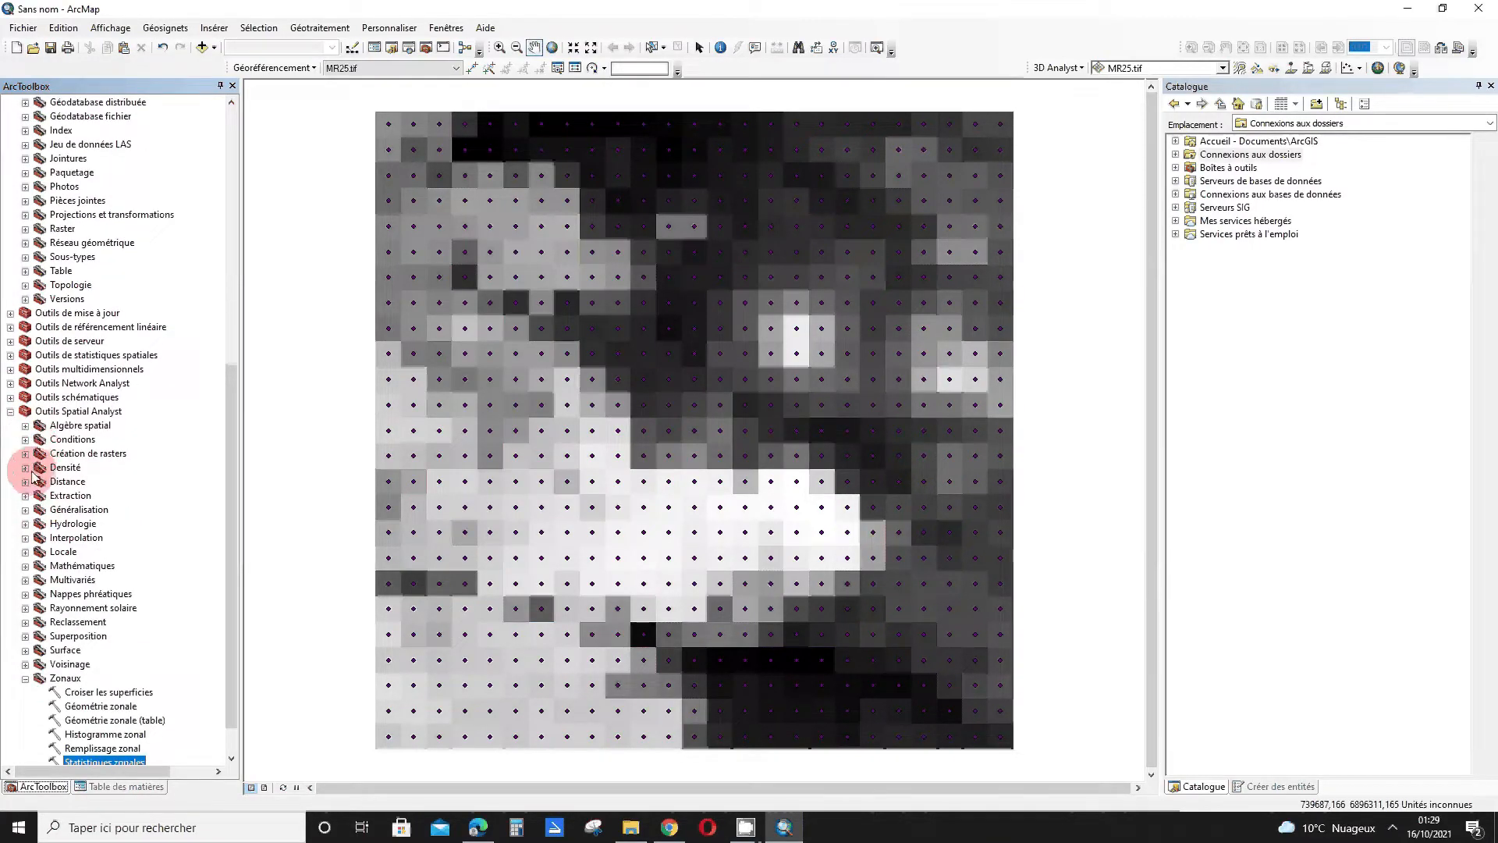
left_click(25, 495)
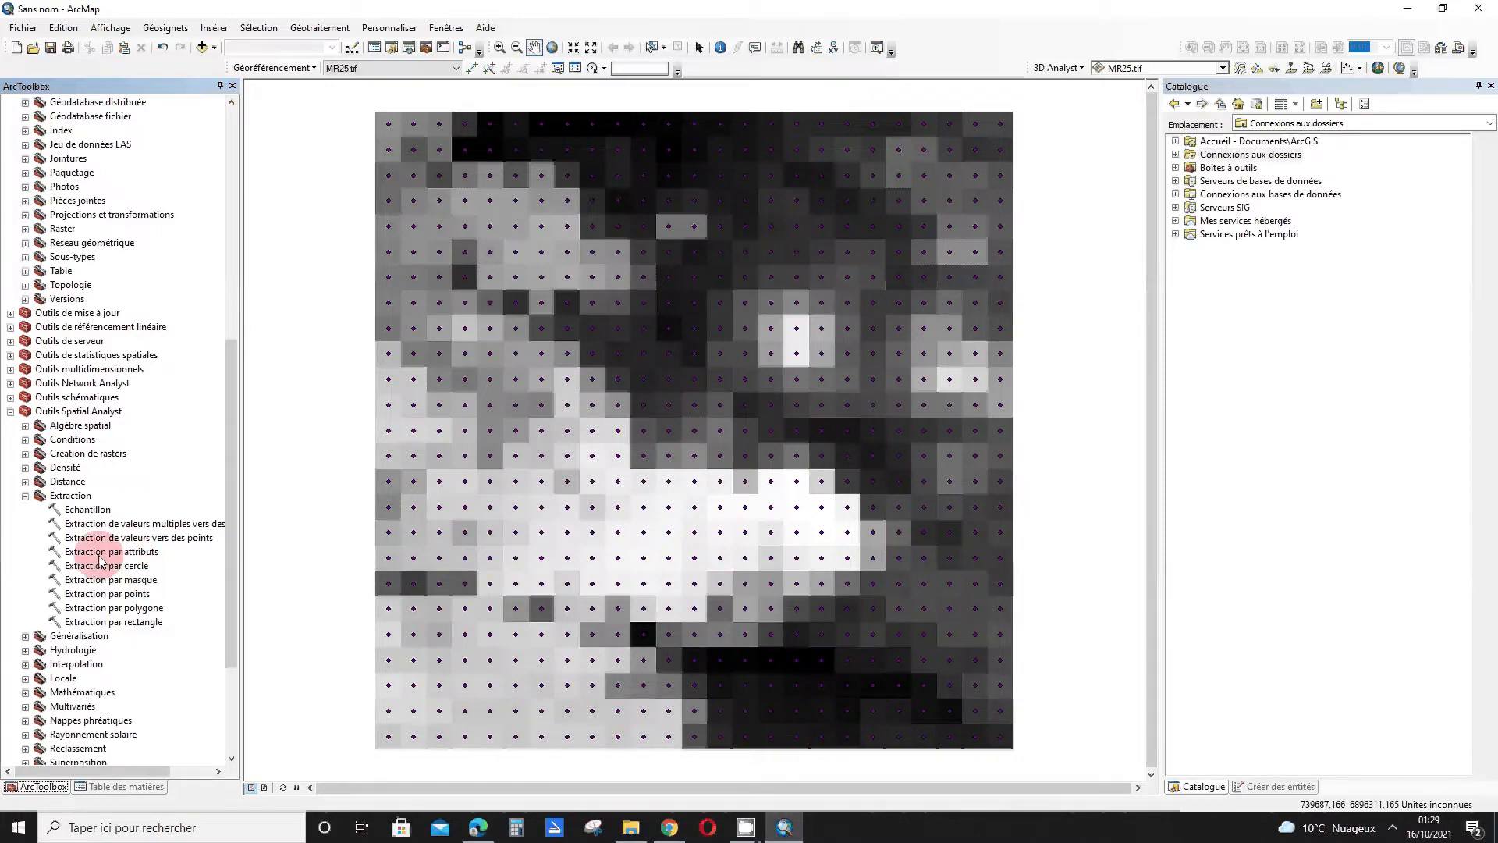
double_click(165, 522)
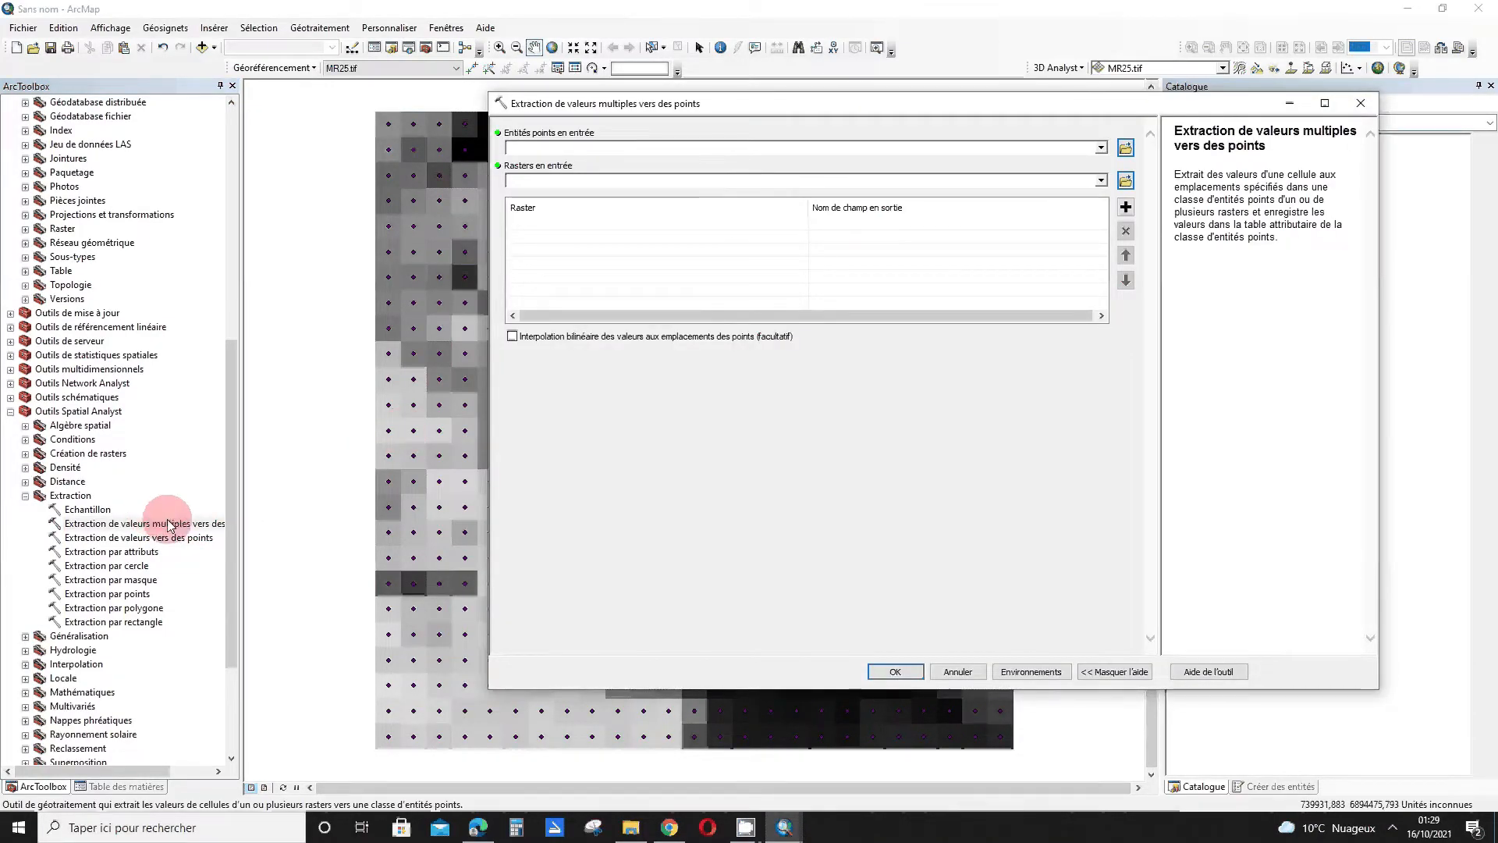
left_click(1101, 147)
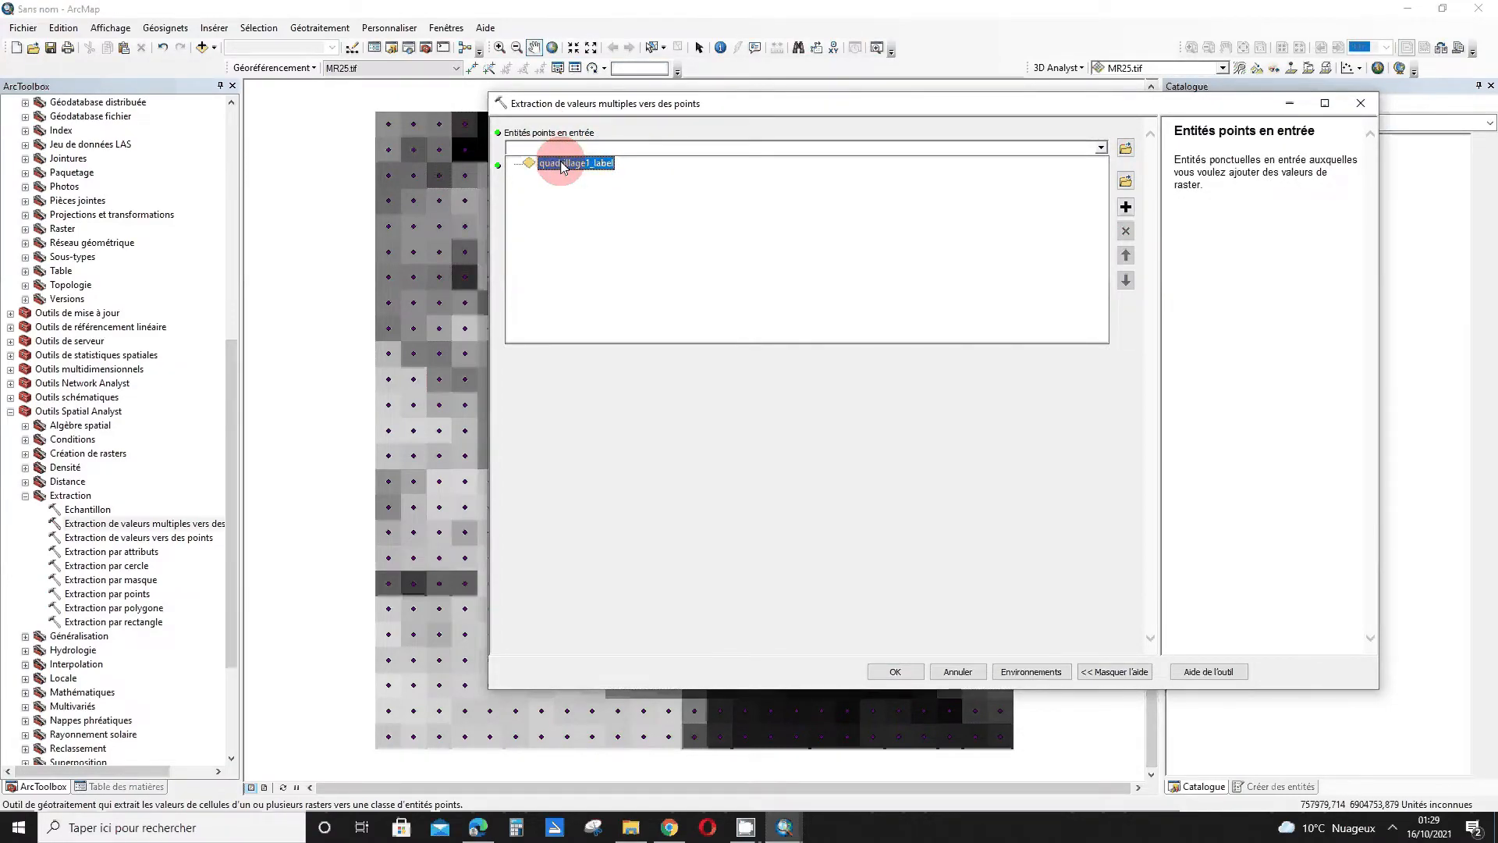
left_click(562, 165)
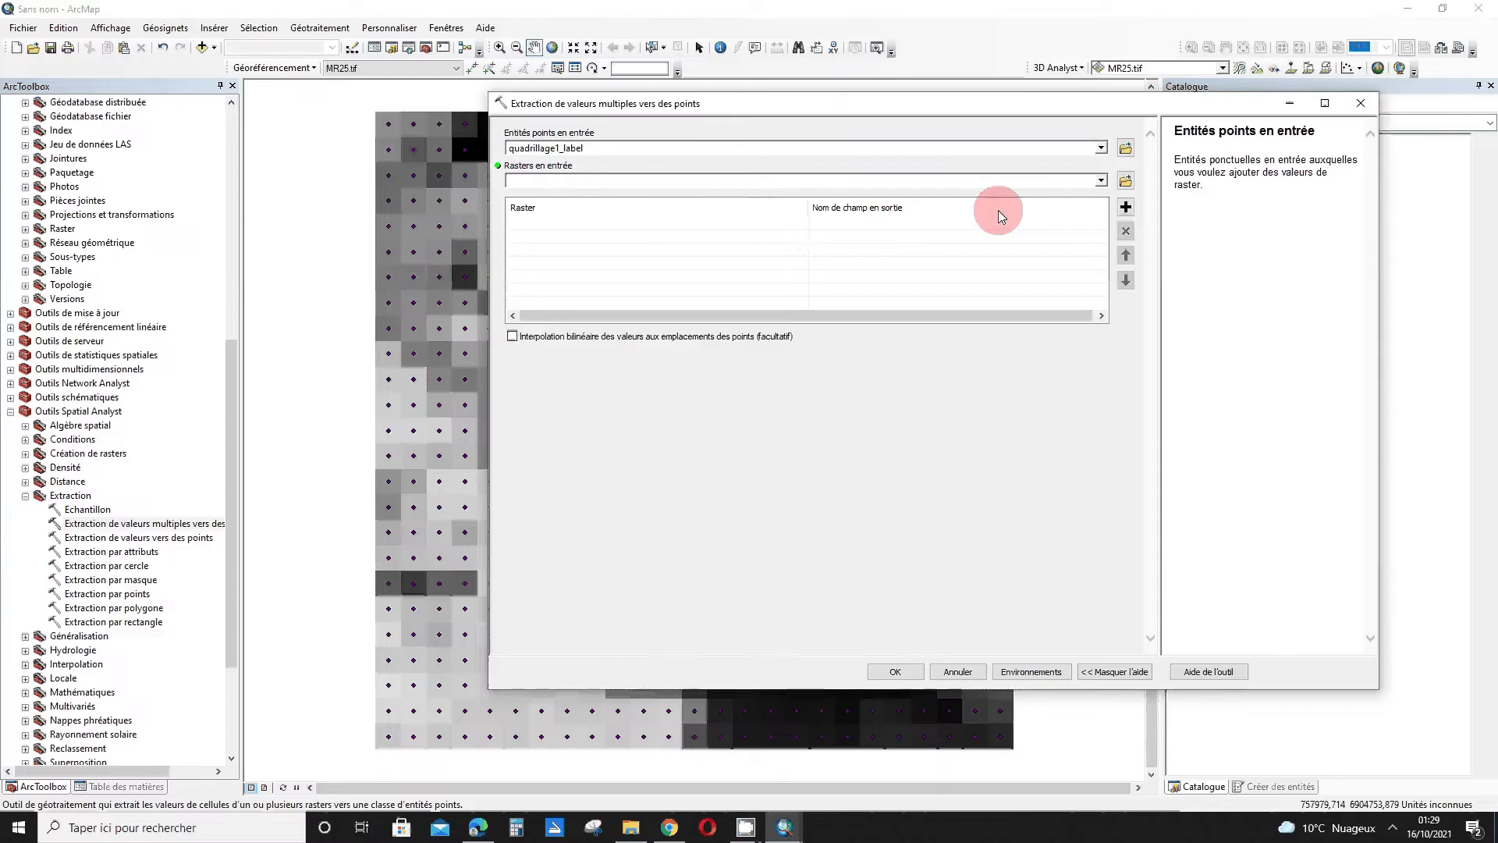
Add stat_zonal1.tif as the input raster and run the extraction of its values to the points
left_click(1108, 180)
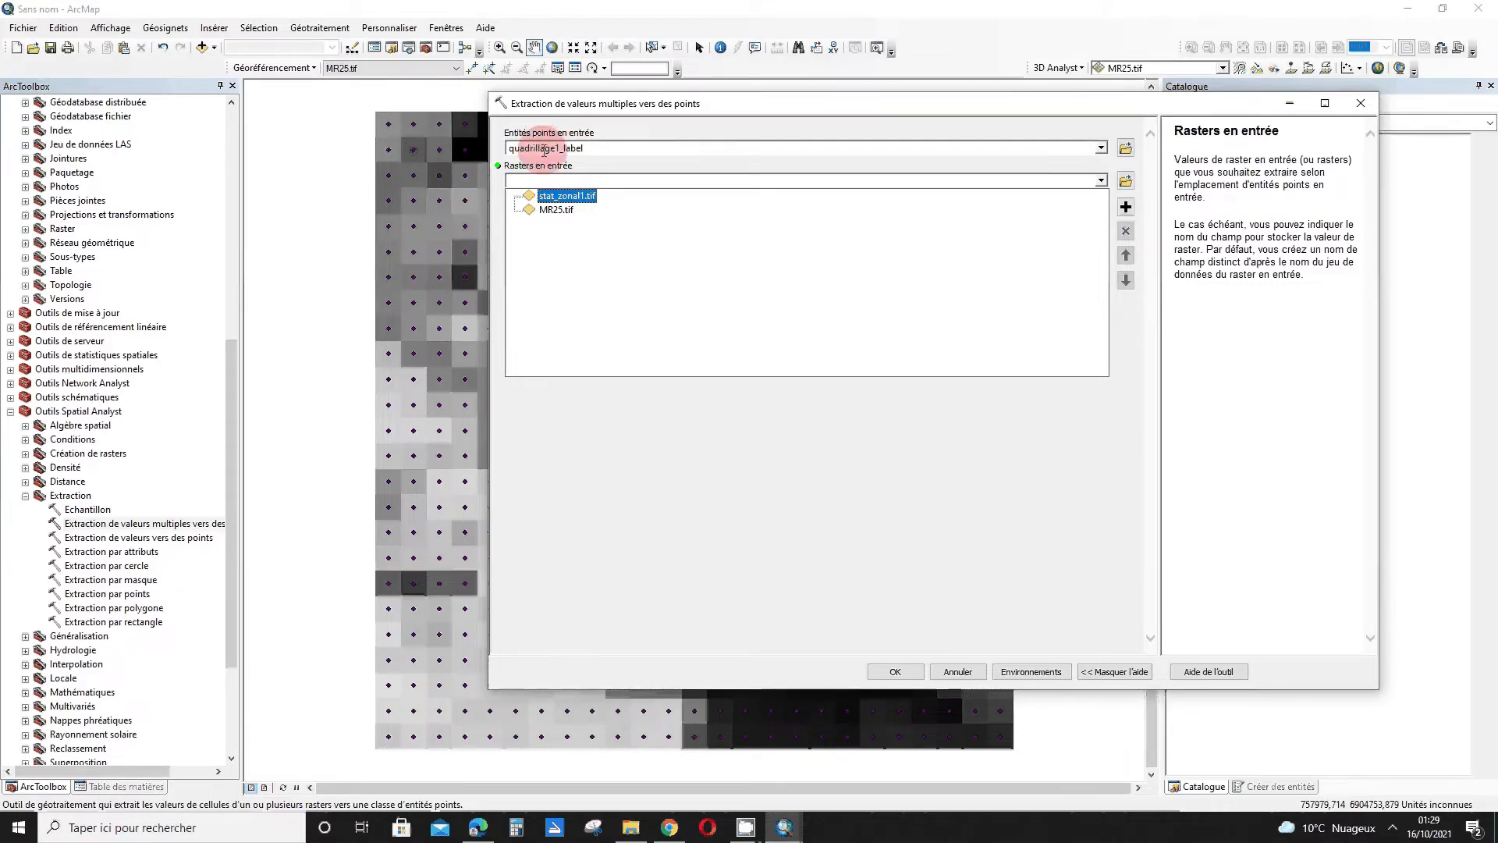
left_click(561, 196)
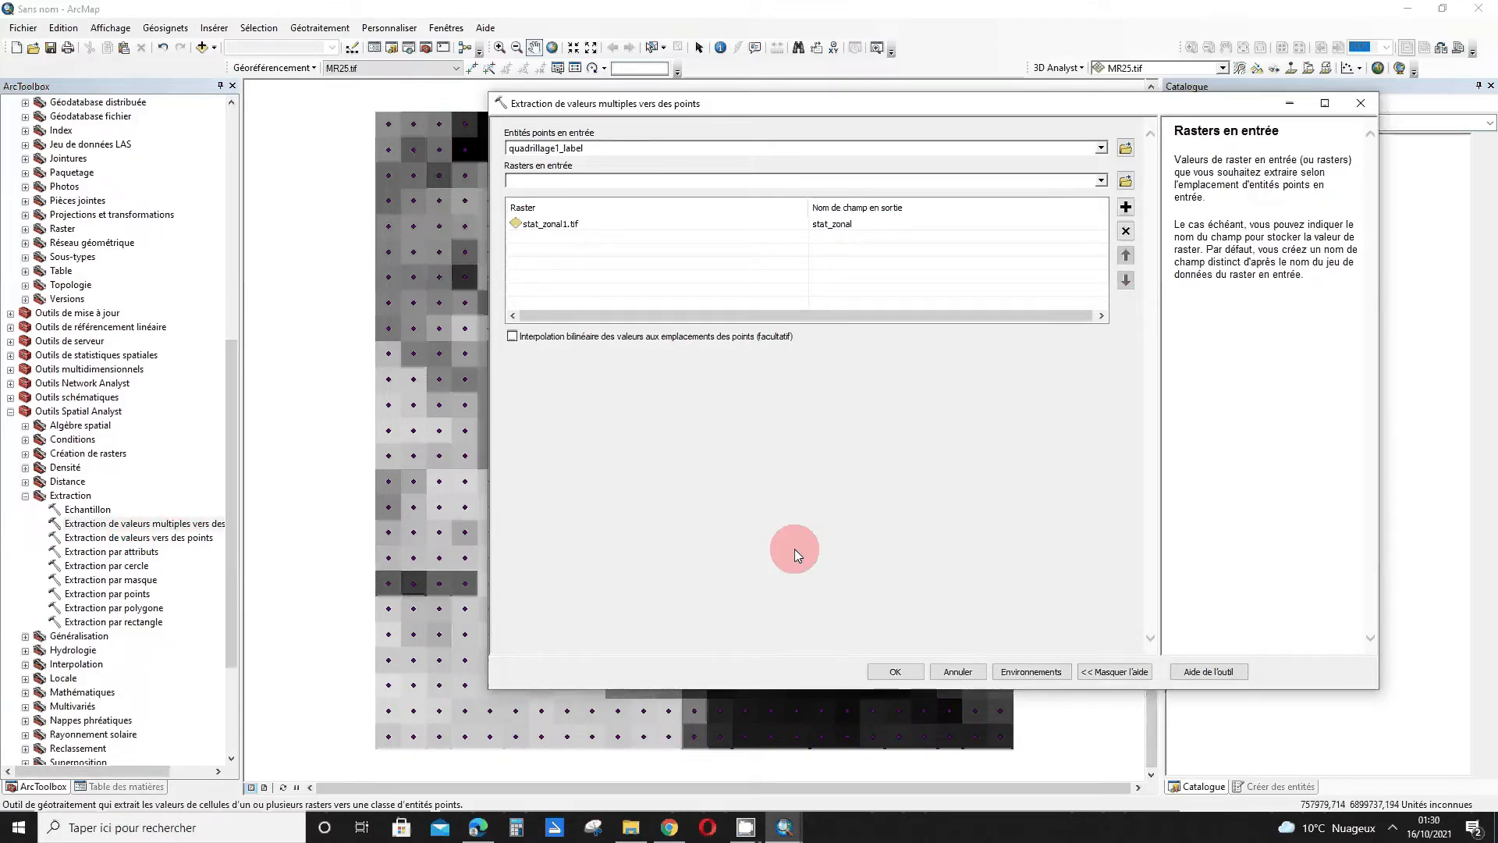
left_click(888, 671)
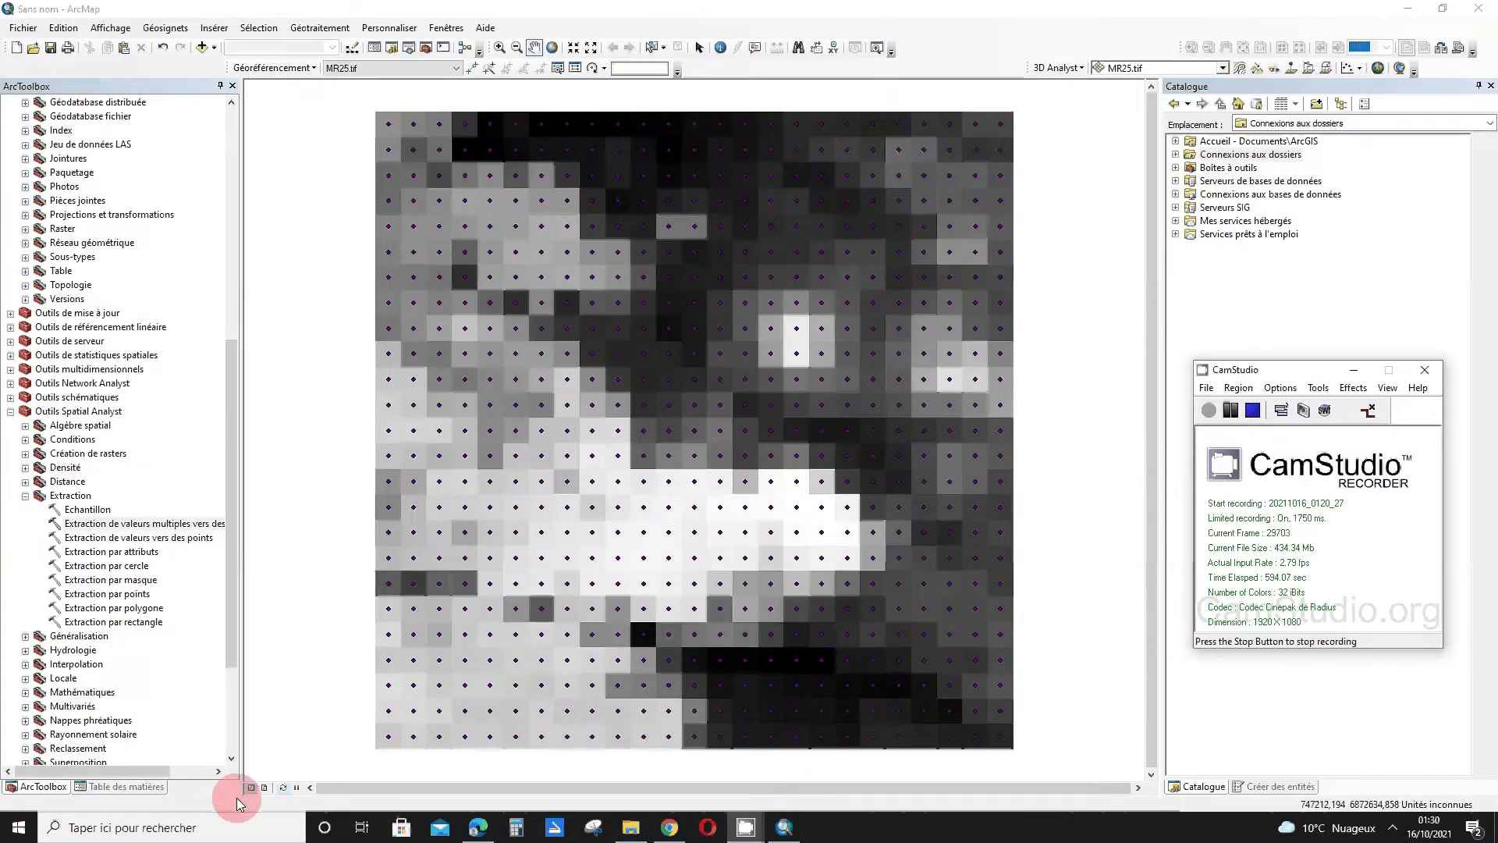
Examine the stat_zonal field in the attribute table of quadrillage1_label, and close the table
left_click(121, 786)
right_click(72, 133)
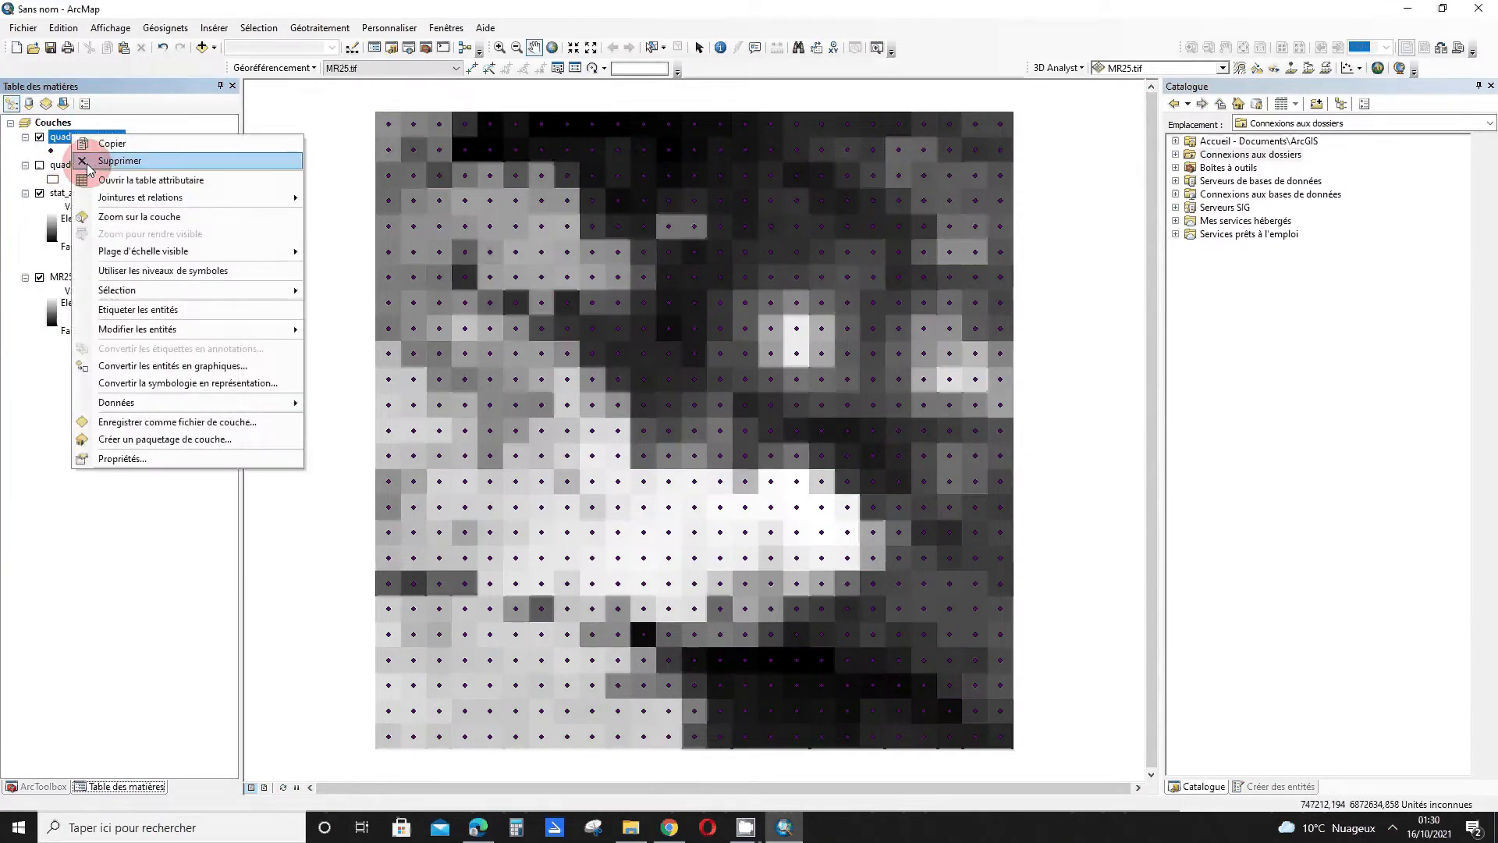
left_click(85, 180)
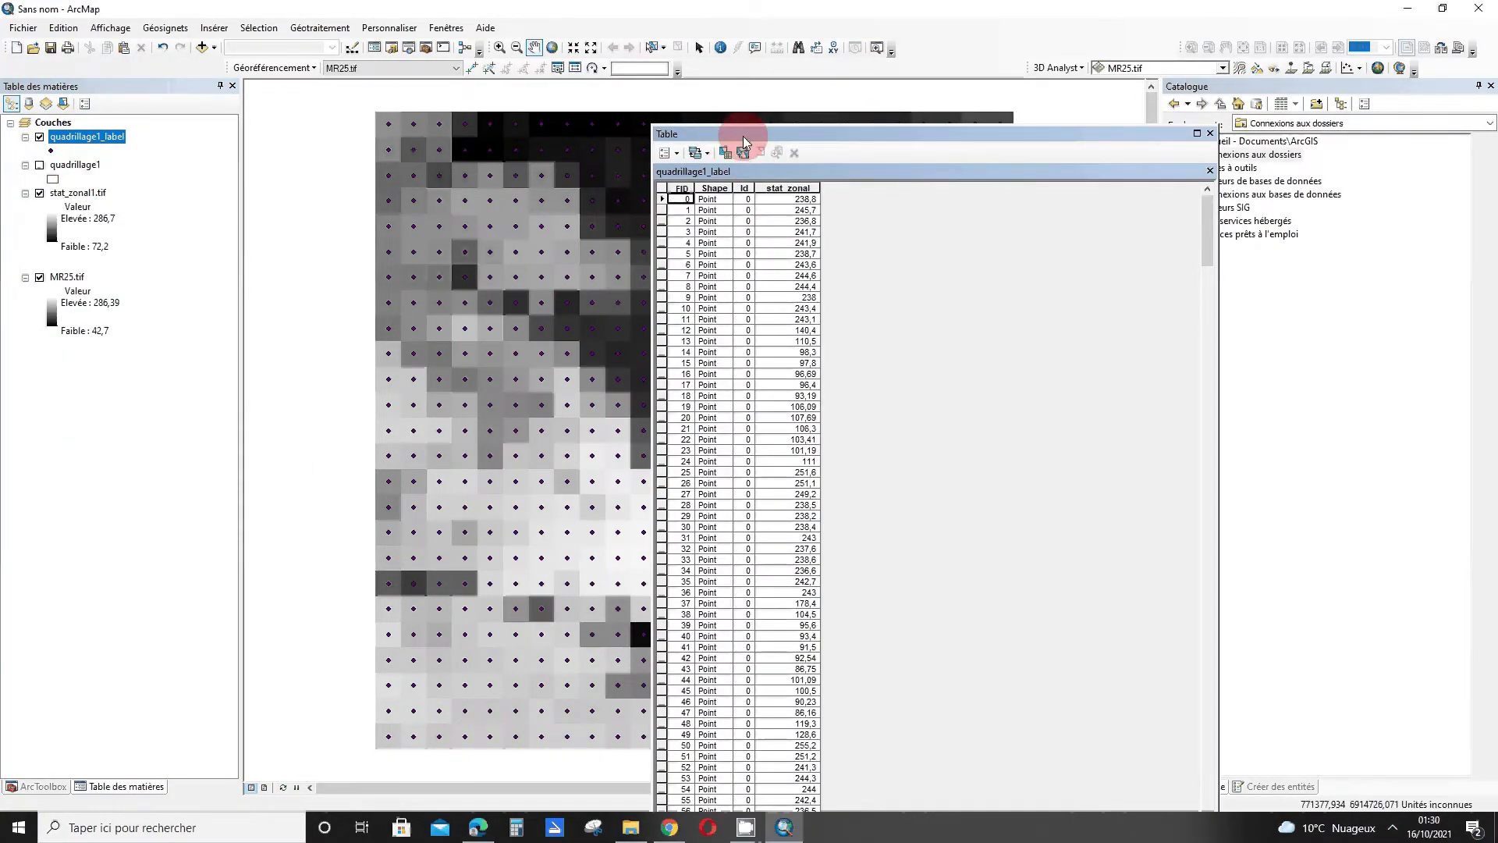
left_click_drag(743, 136, 580, 58)
left_click(628, 109)
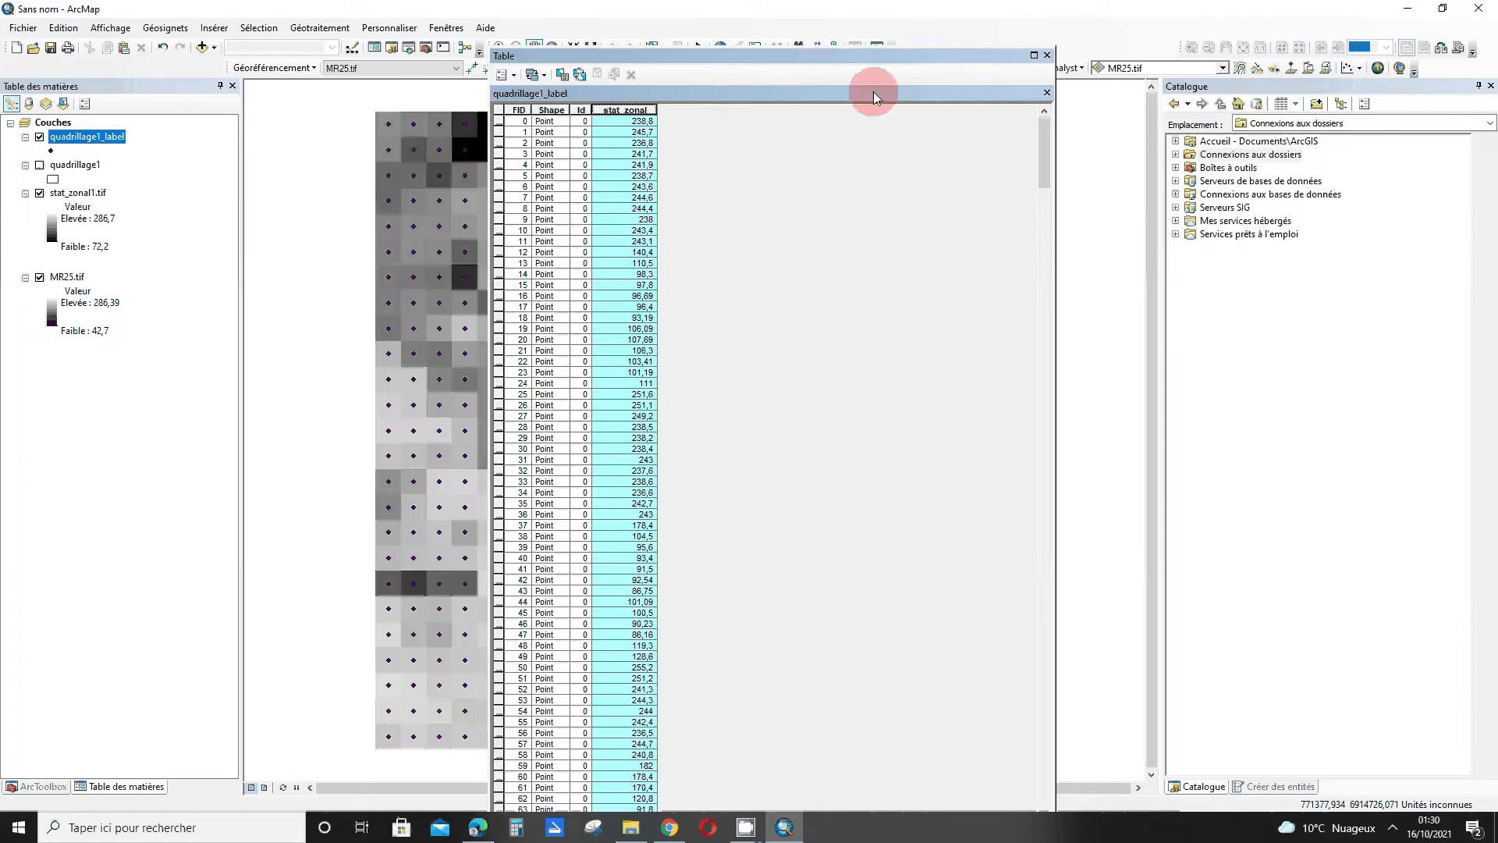
left_click(1047, 54)
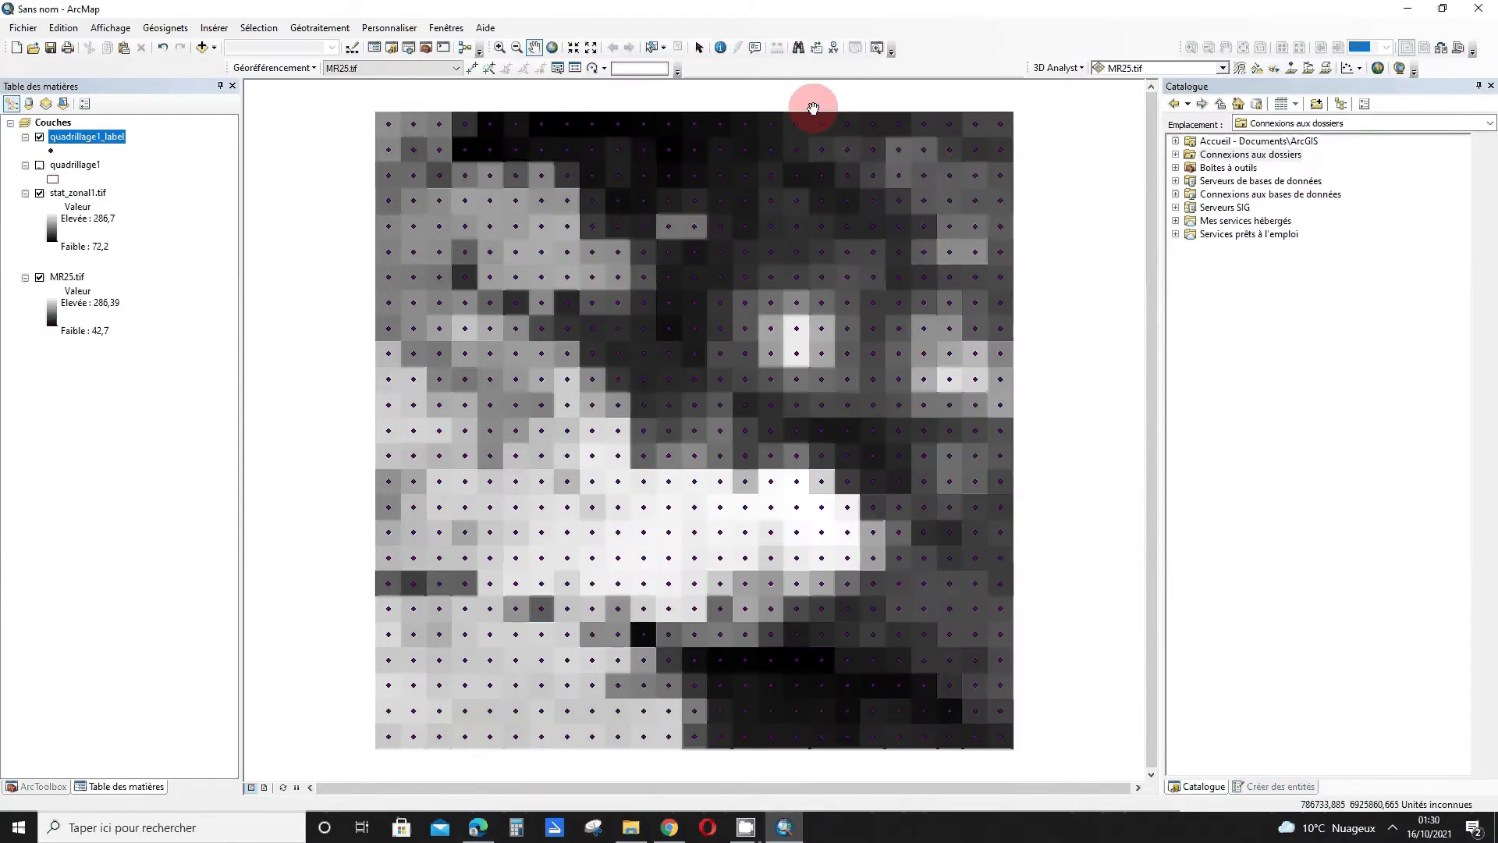
Symbolize the quadrillage1_label layer by quantities with graduated symbols, using stat_zonal as the value field
left_click(128, 136)
double_click(124, 137)
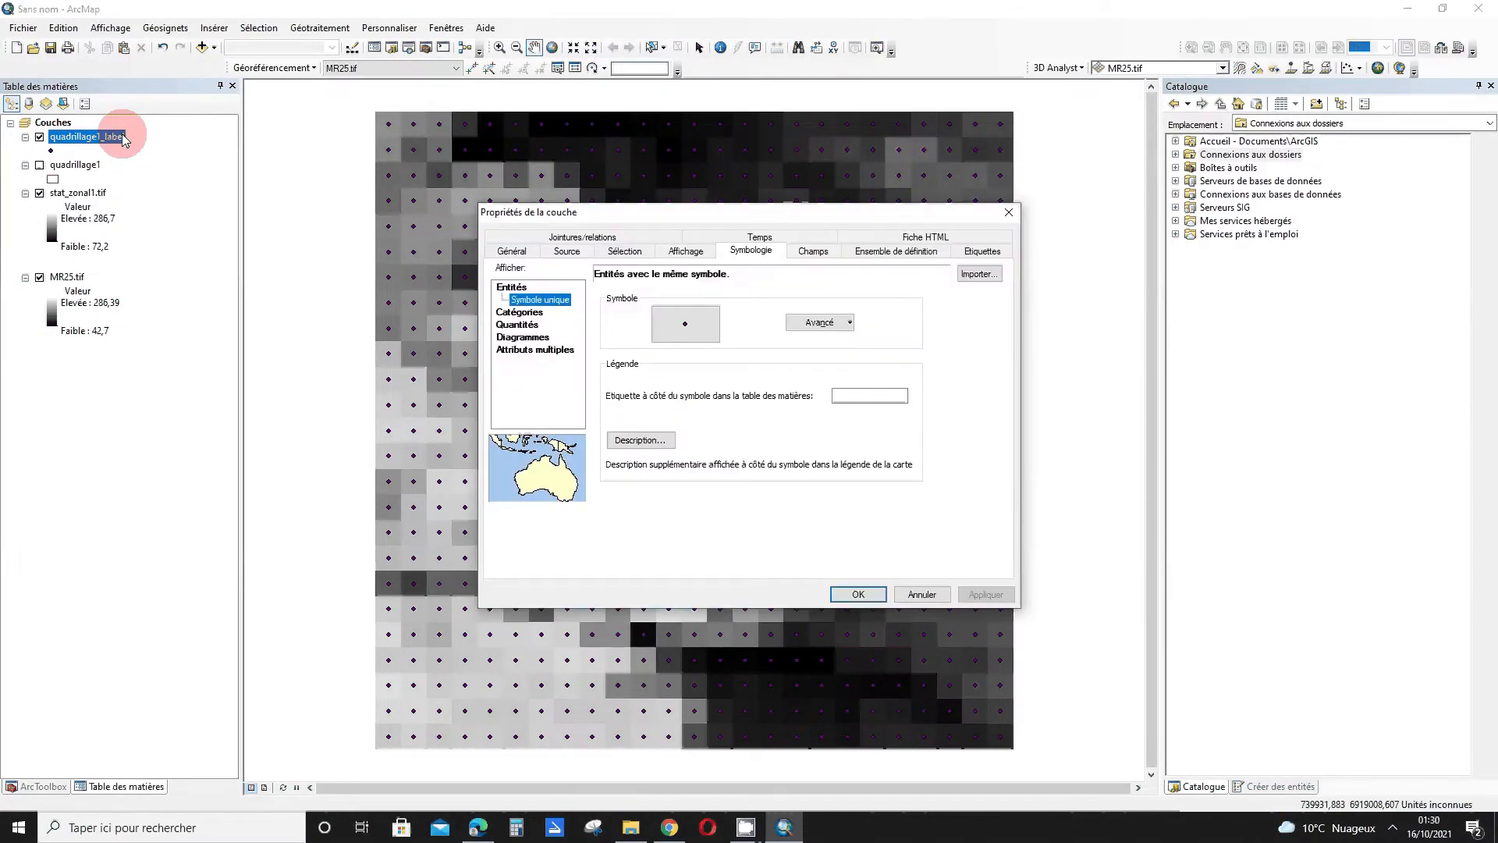
left_click(533, 312)
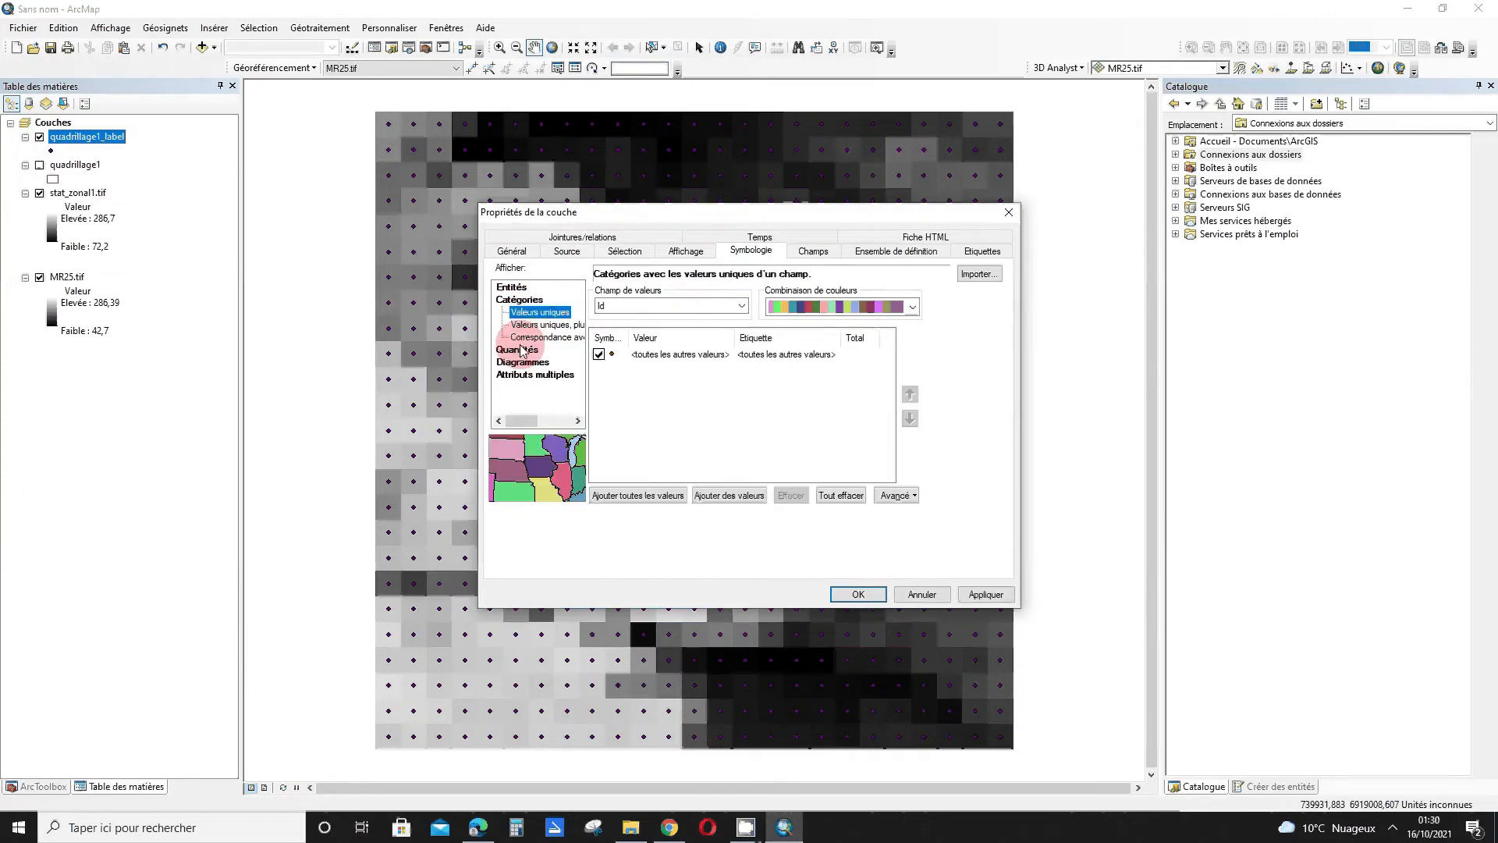
left_click(531, 336)
left_click(530, 328)
left_click(520, 350)
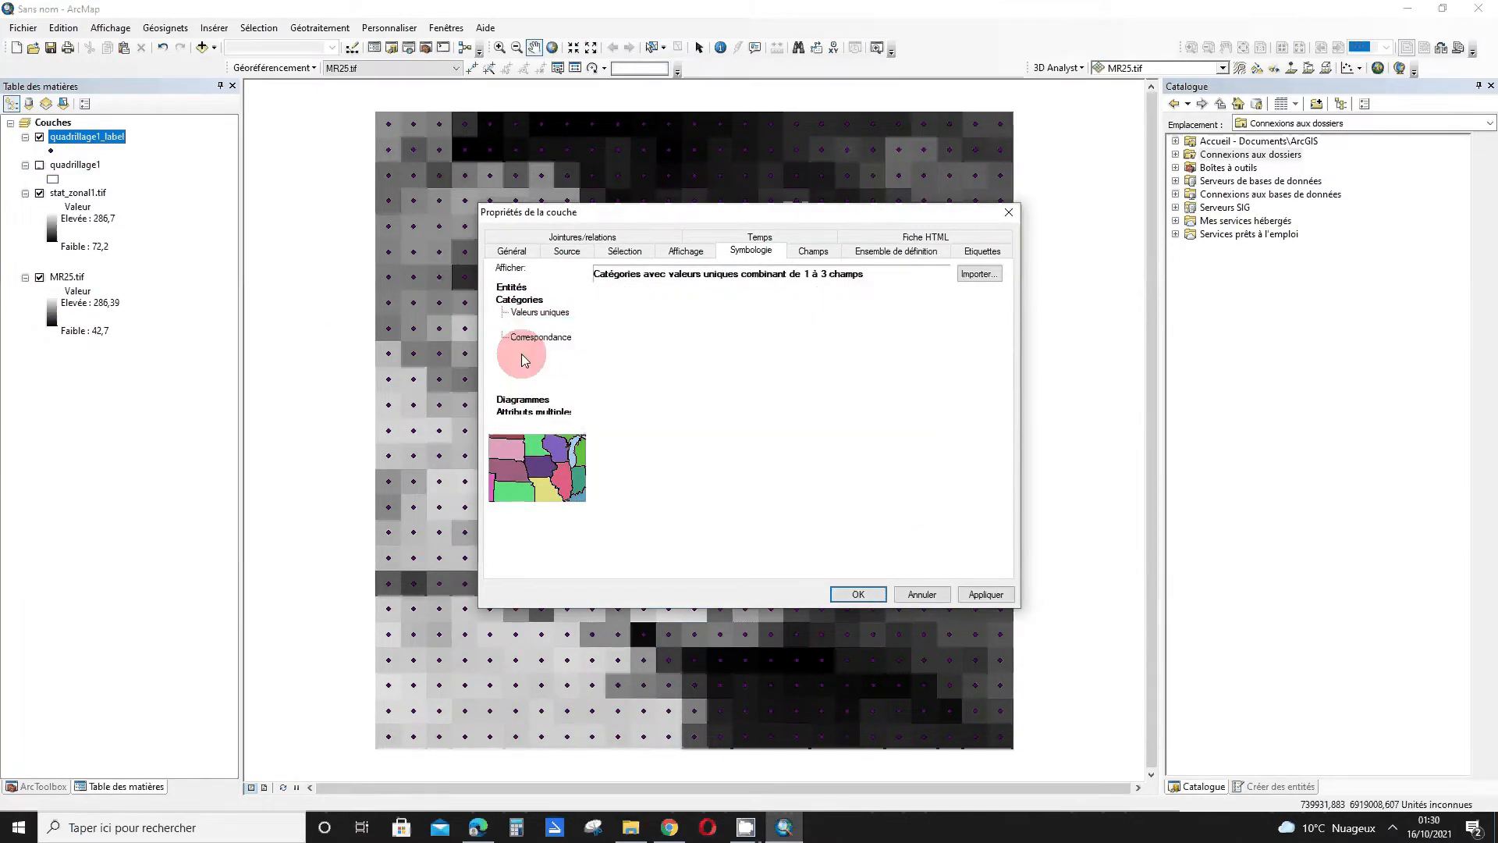
left_click(520, 338)
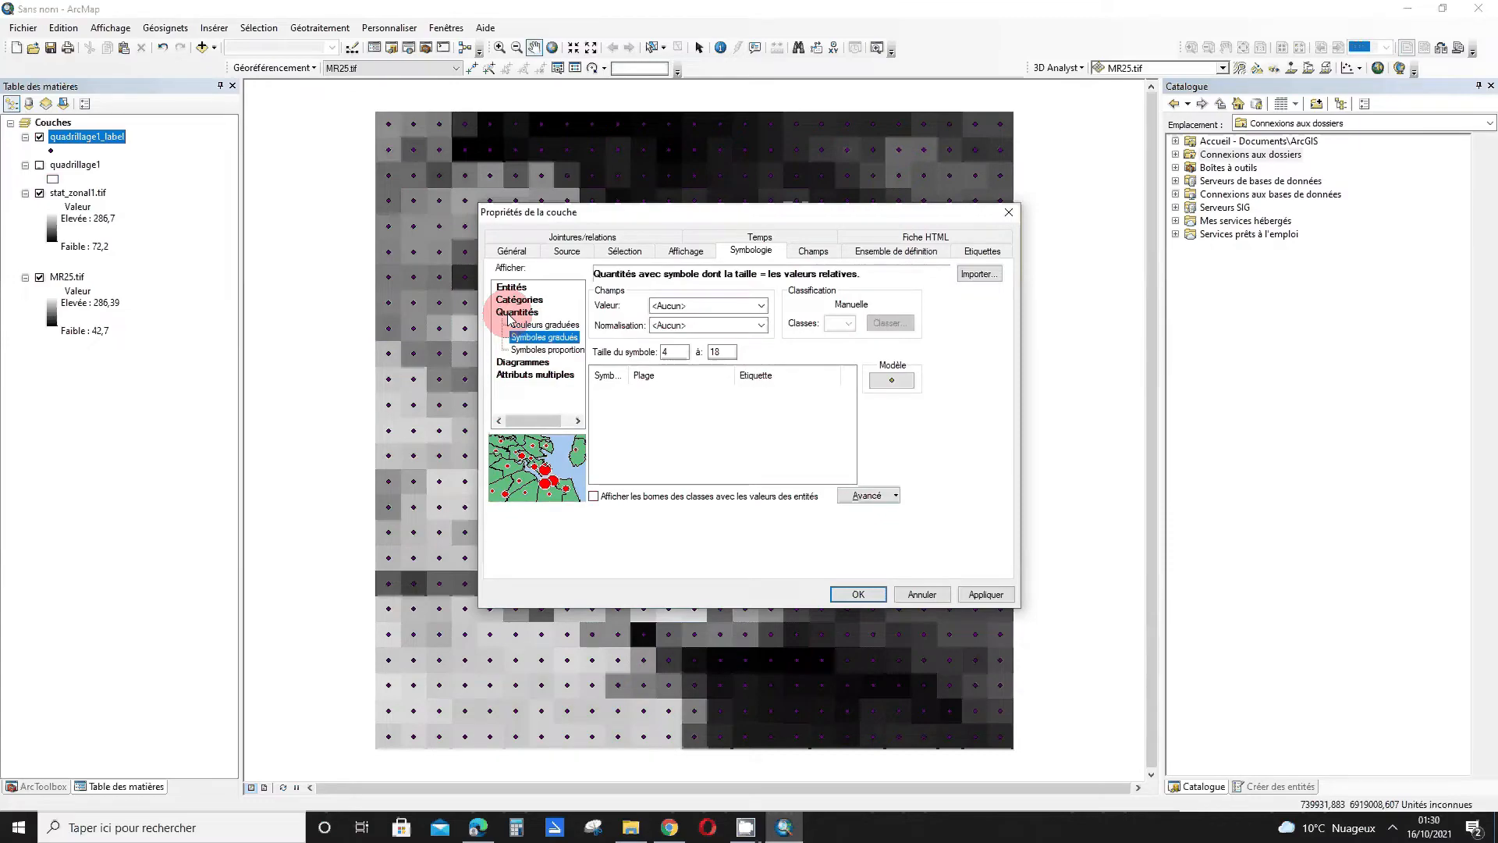
left_click(537, 338)
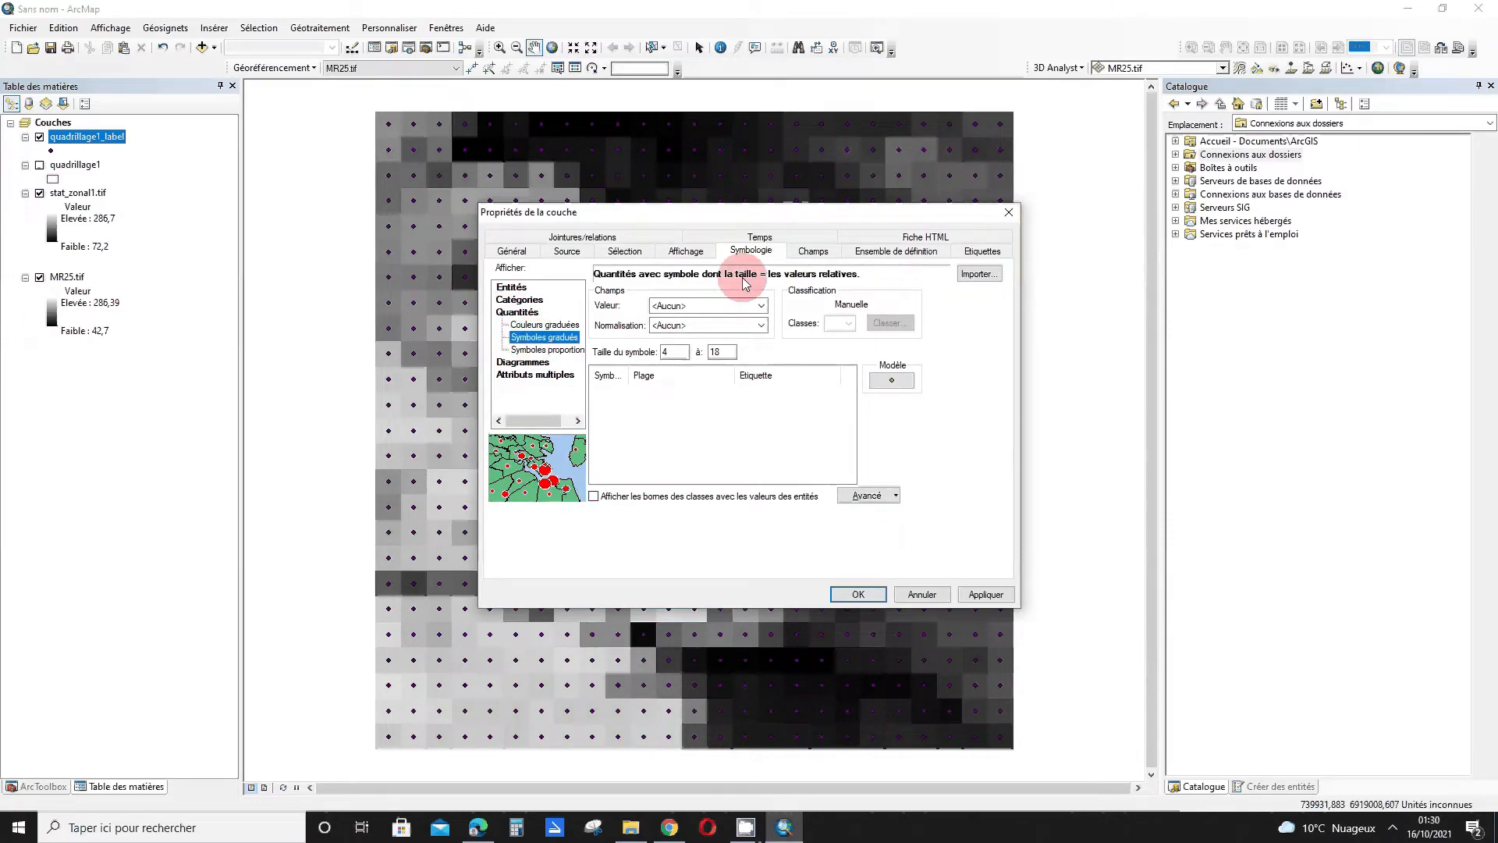
left_click(663, 306)
left_click(663, 341)
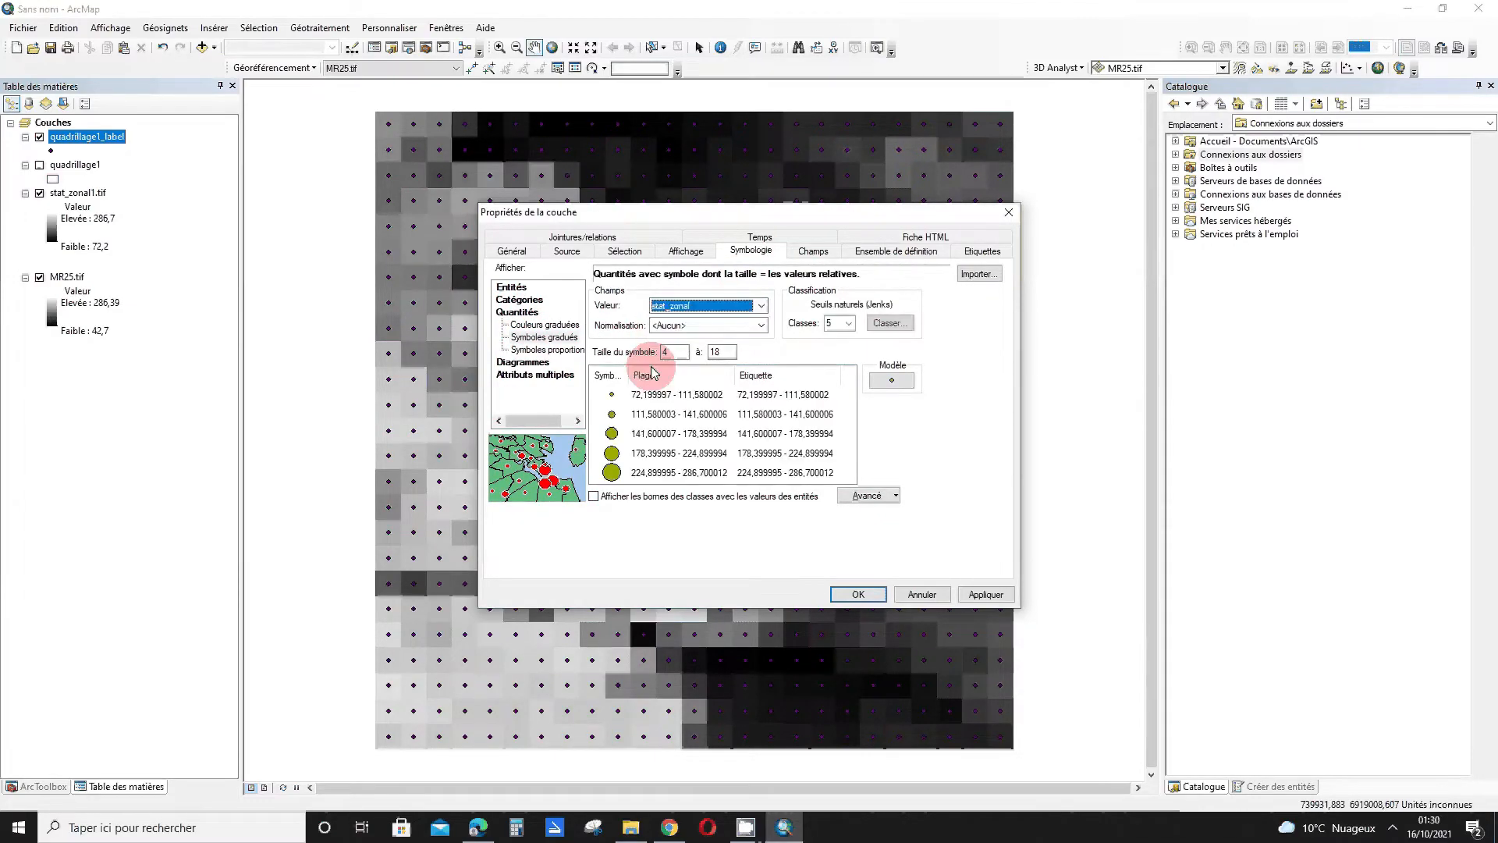
left_click(617, 472)
double_click(612, 472)
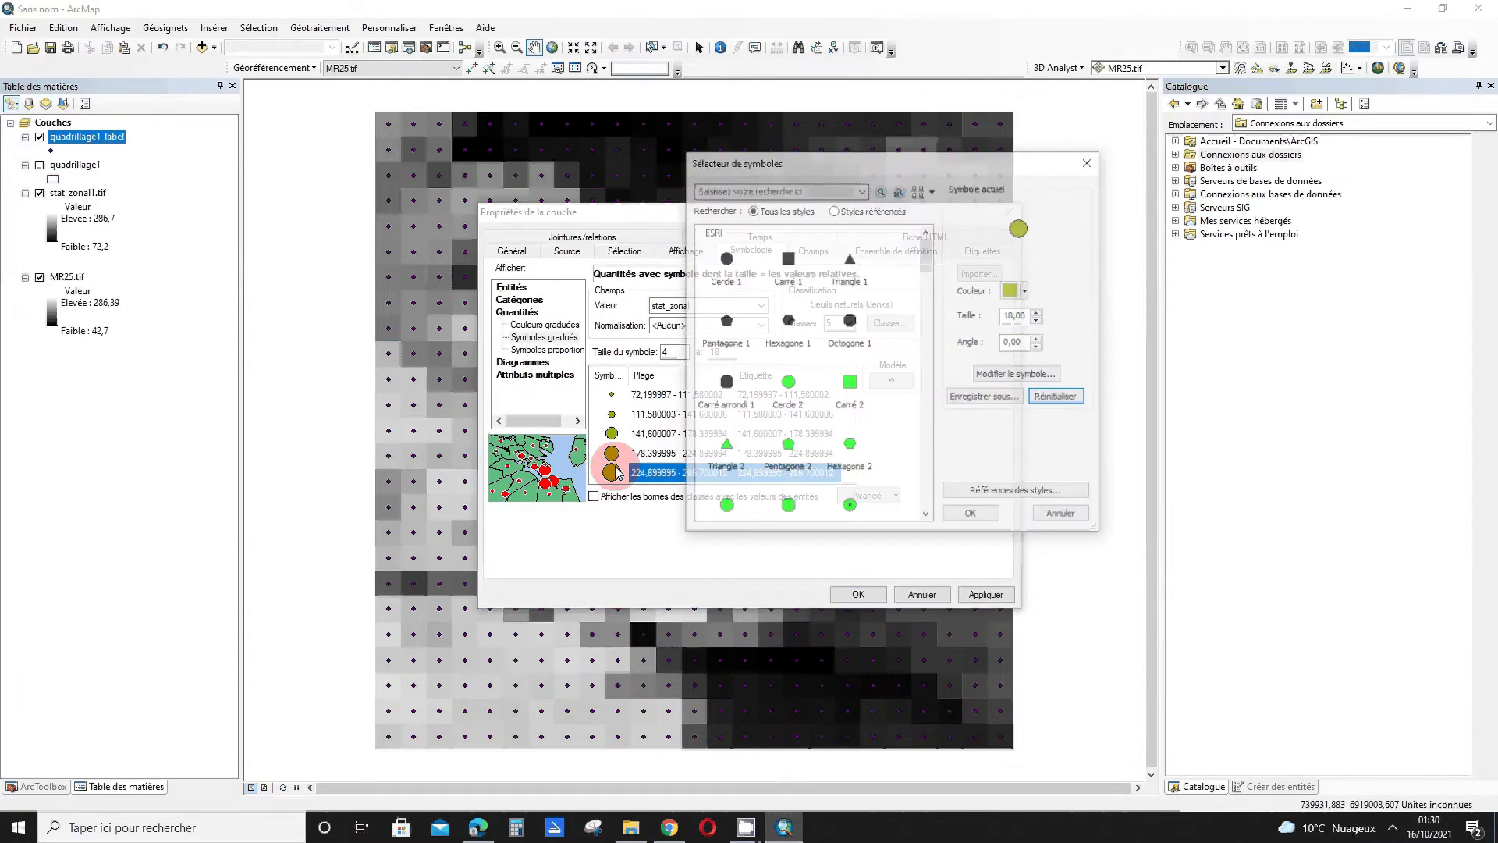
left_click(1091, 162)
Try the Quantile classification for the graduated symbols and settle on the equal interval method (Intervalle égal)
left_click(882, 323)
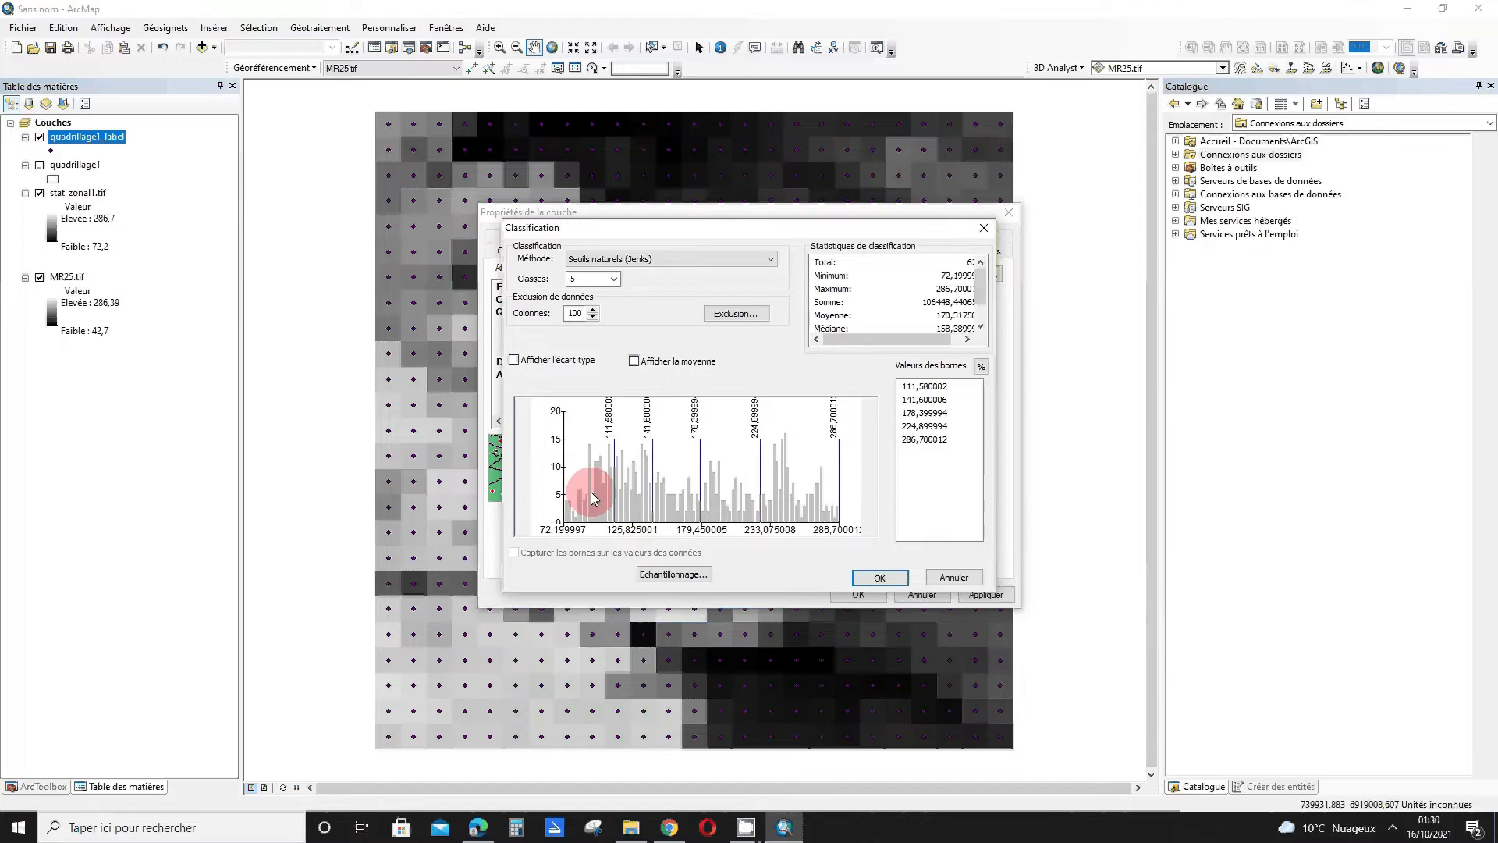
left_click(625, 269)
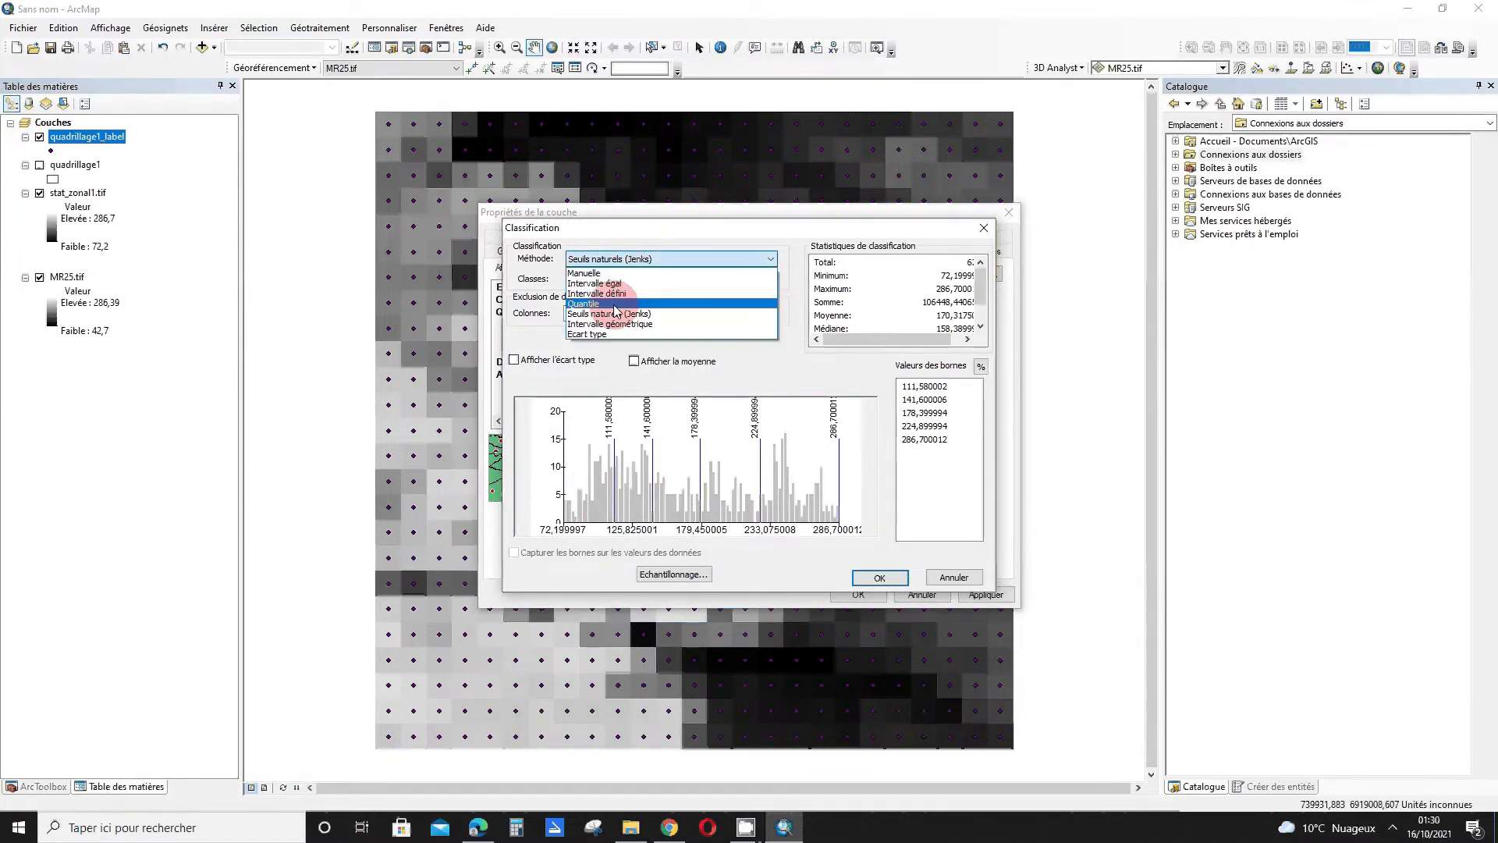
left_click(611, 305)
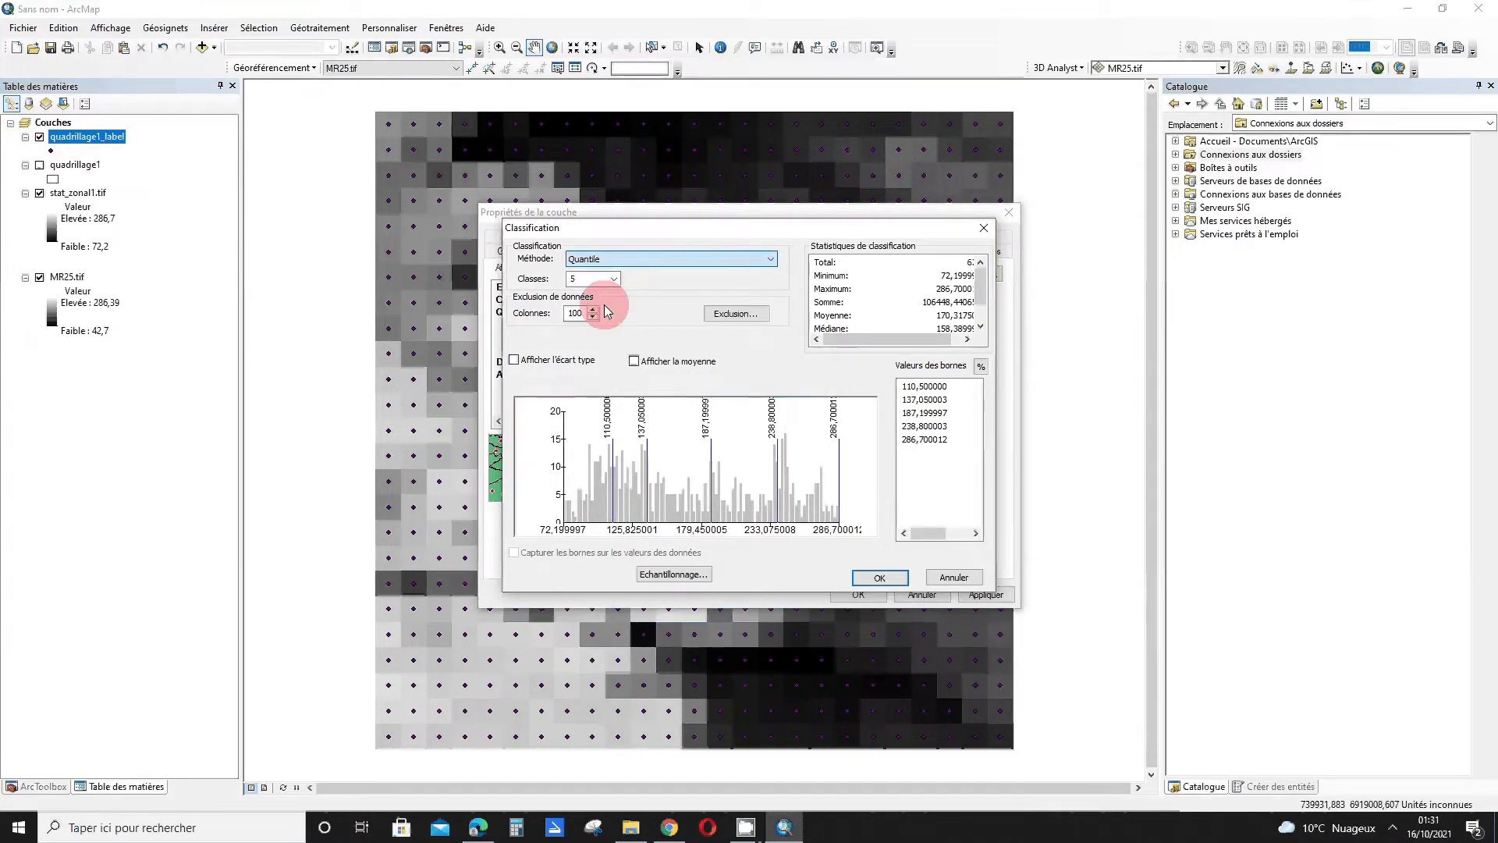
left_click(593, 262)
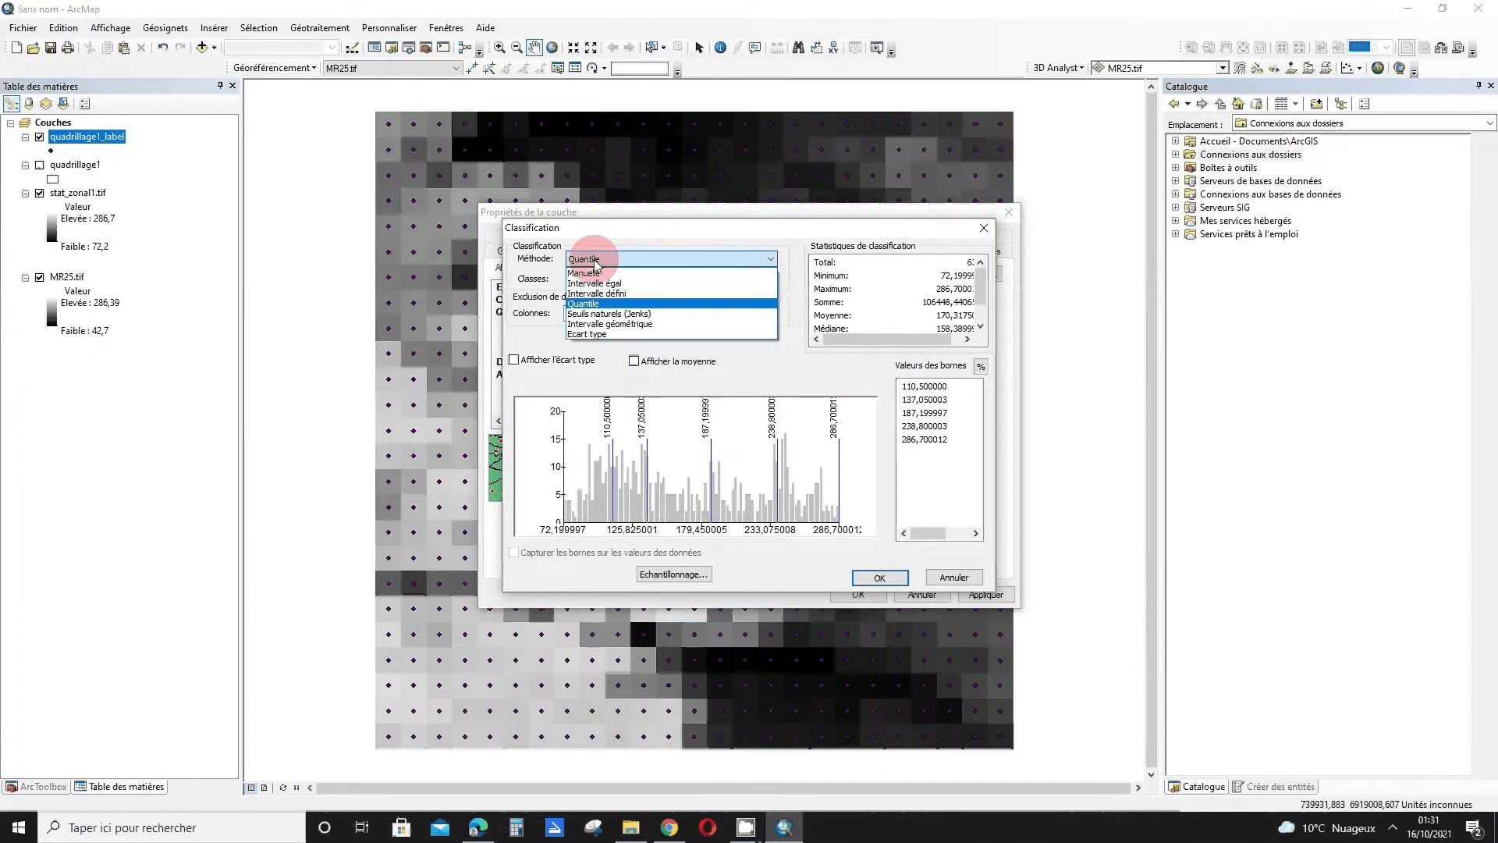
left_click(618, 283)
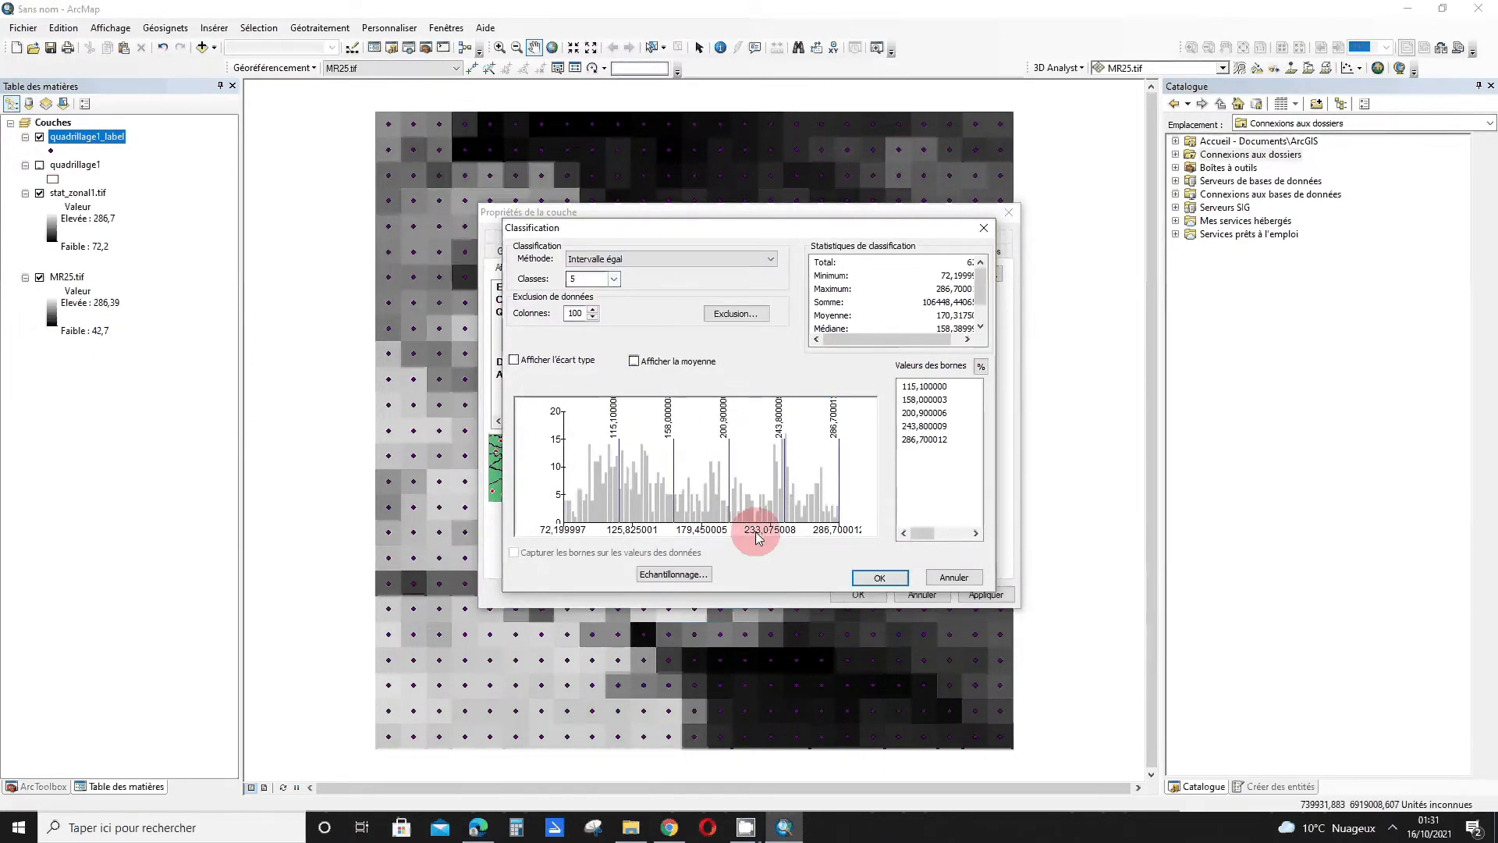
left_click(880, 578)
Set the symbol colour of the highest-value class to red
double_click(632, 468)
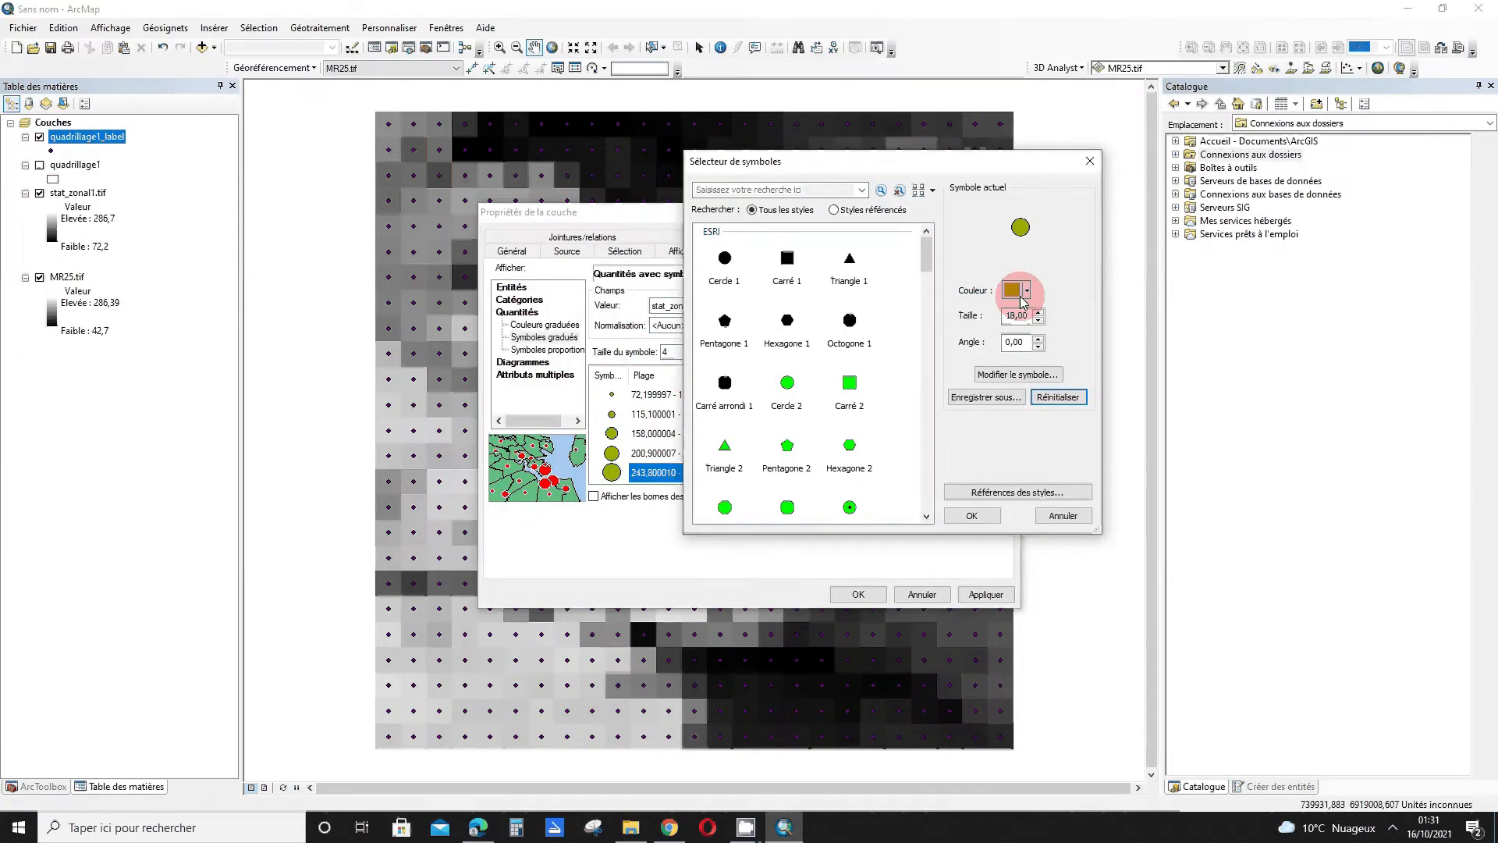
left_click(1008, 291)
left_click(1023, 359)
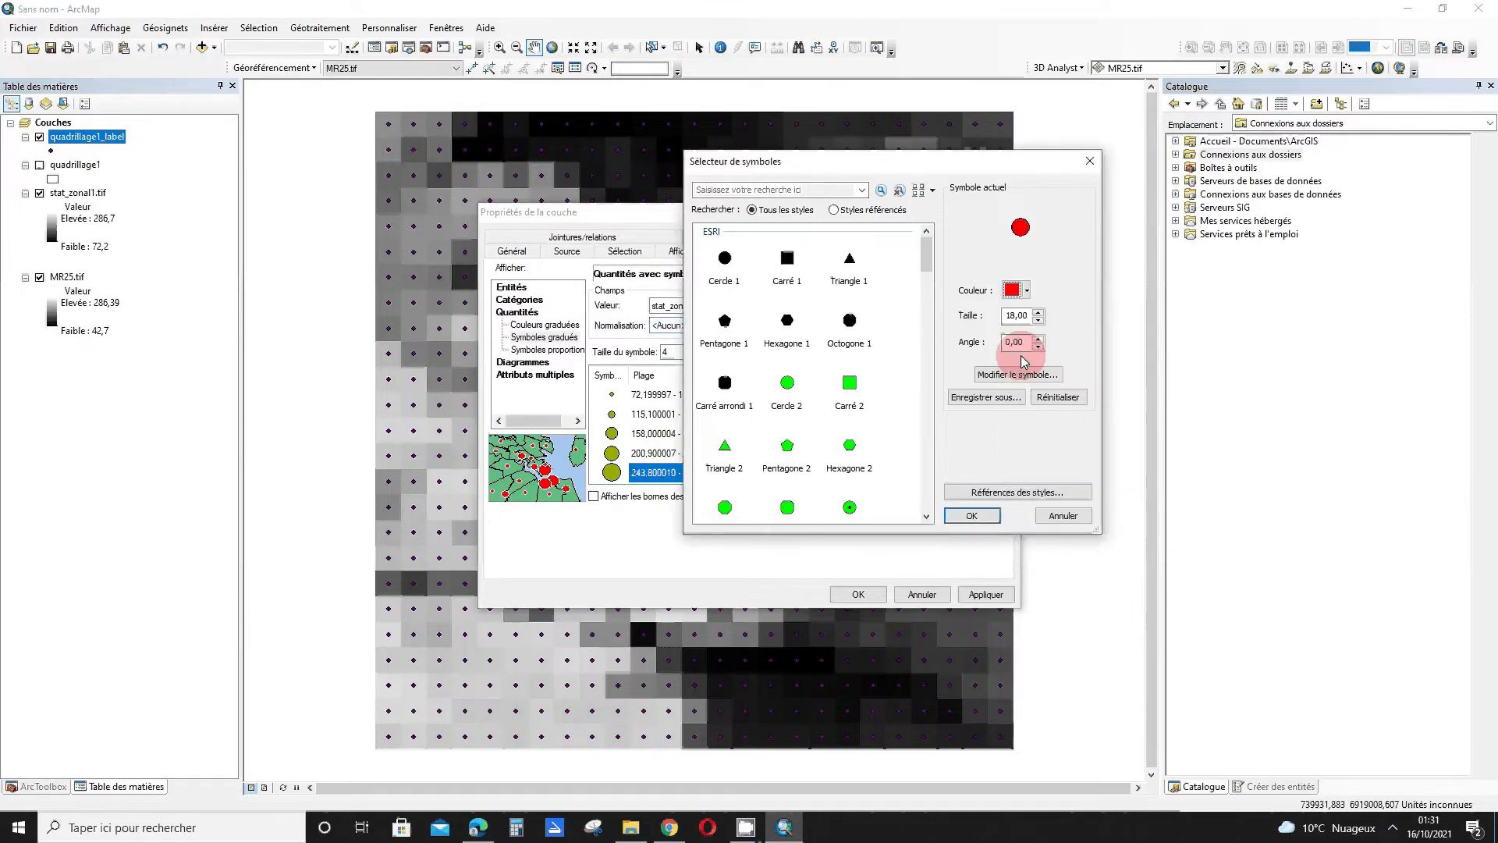
left_click(971, 515)
Set the symbol colour of the second-highest stat_zonal class, 200,900007 - 243,800009, to orange
left_click(615, 453)
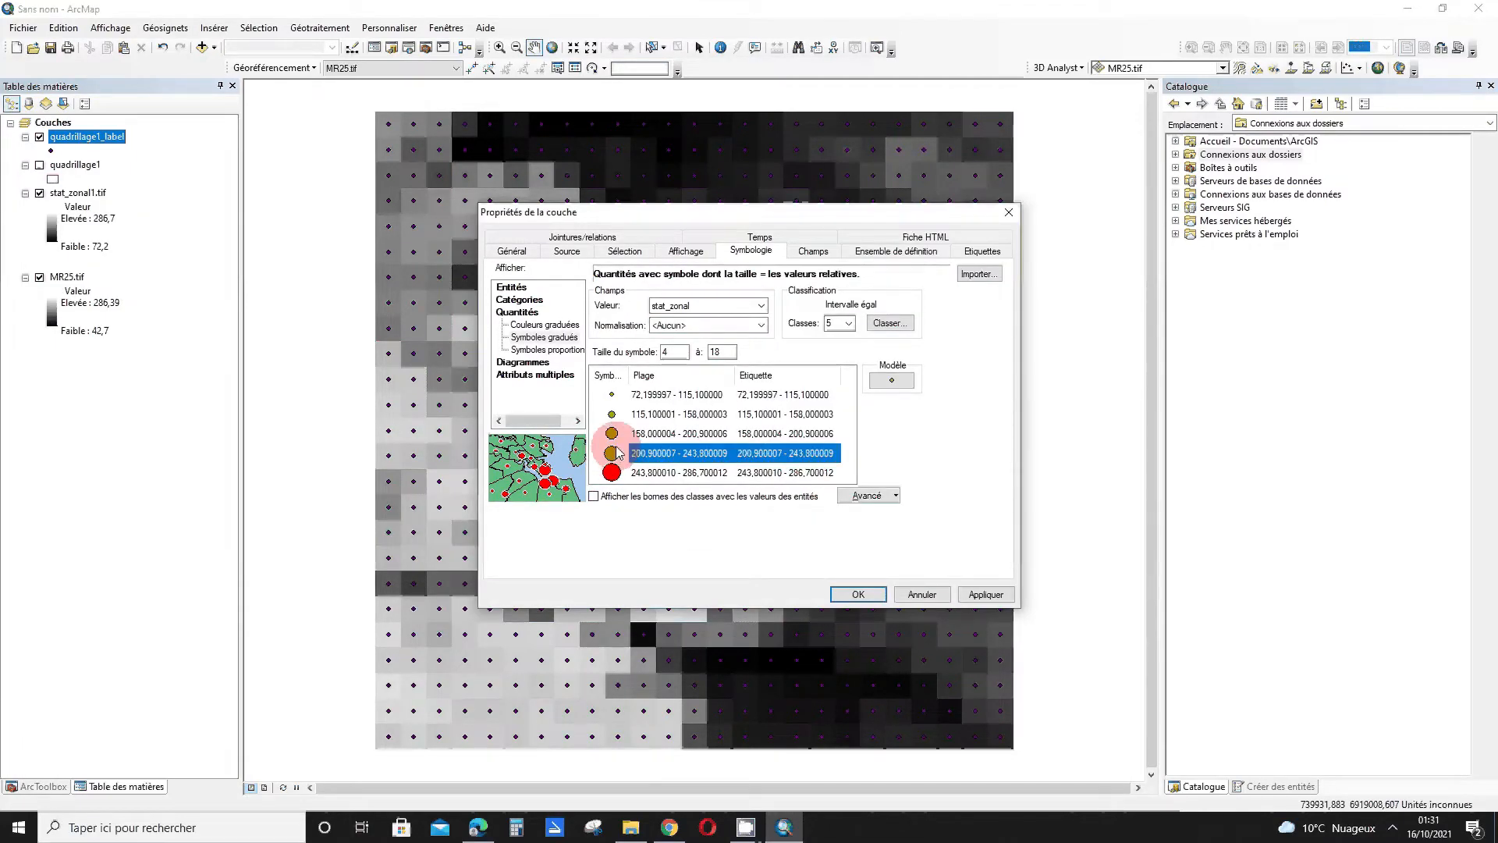
double_click(613, 453)
left_click(1010, 291)
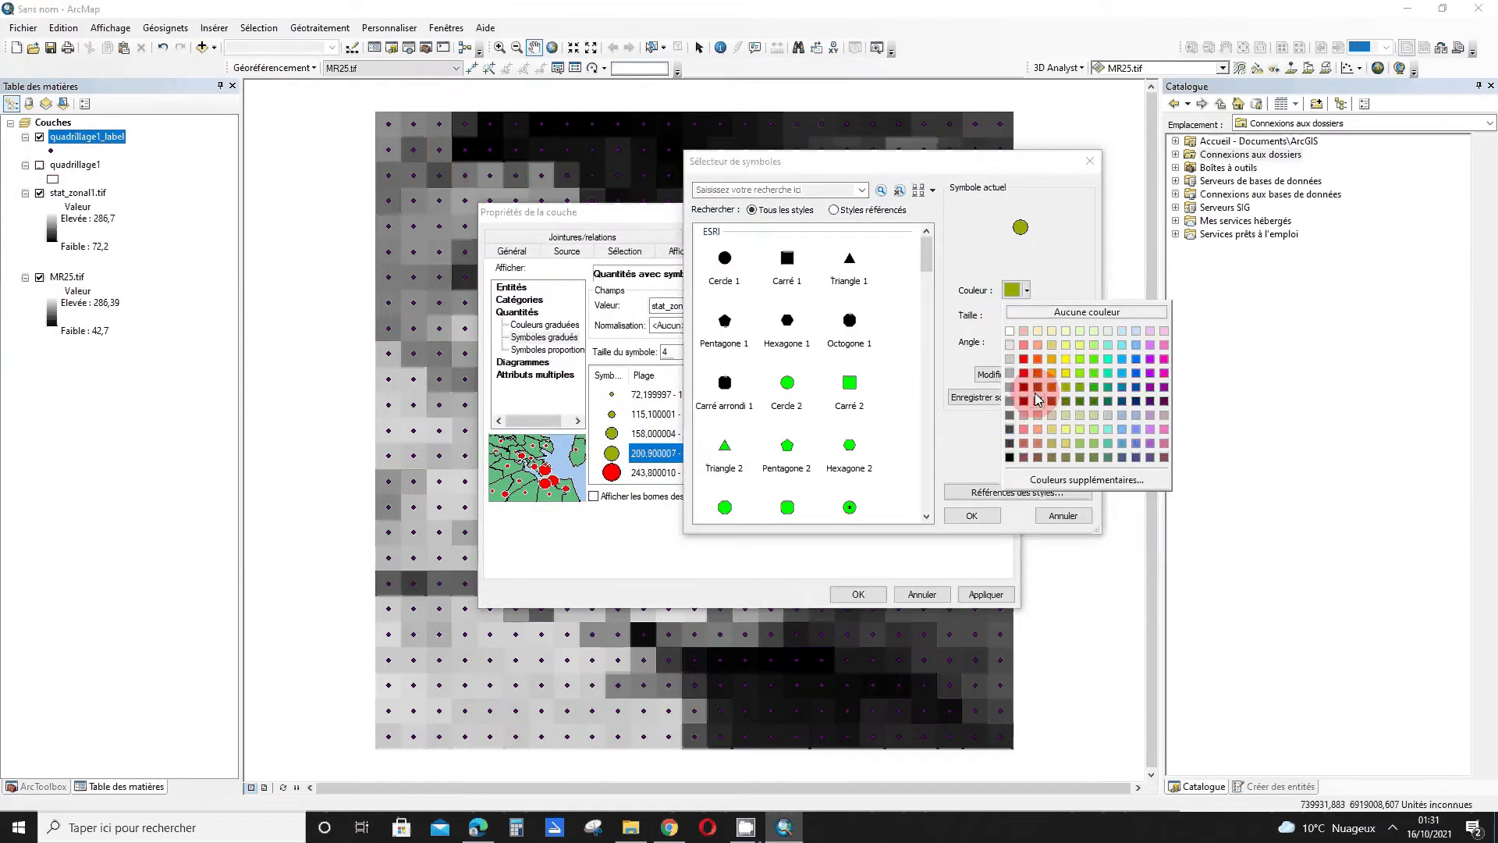
left_click(1056, 360)
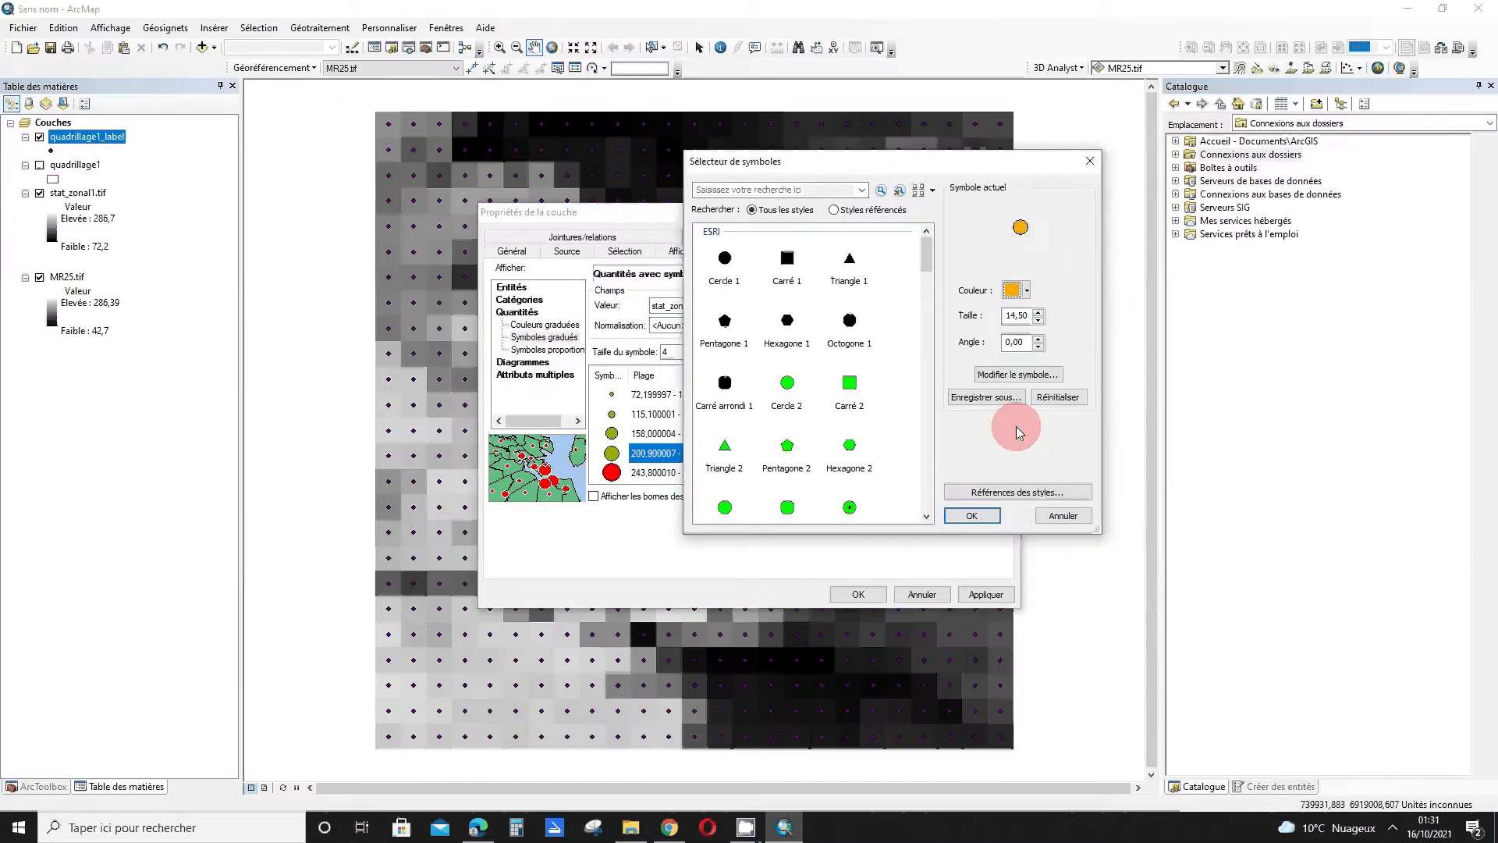
left_click(971, 515)
Set the symbol colour of the middle class, 158,000004 - 200,900006, to yellow
double_click(617, 434)
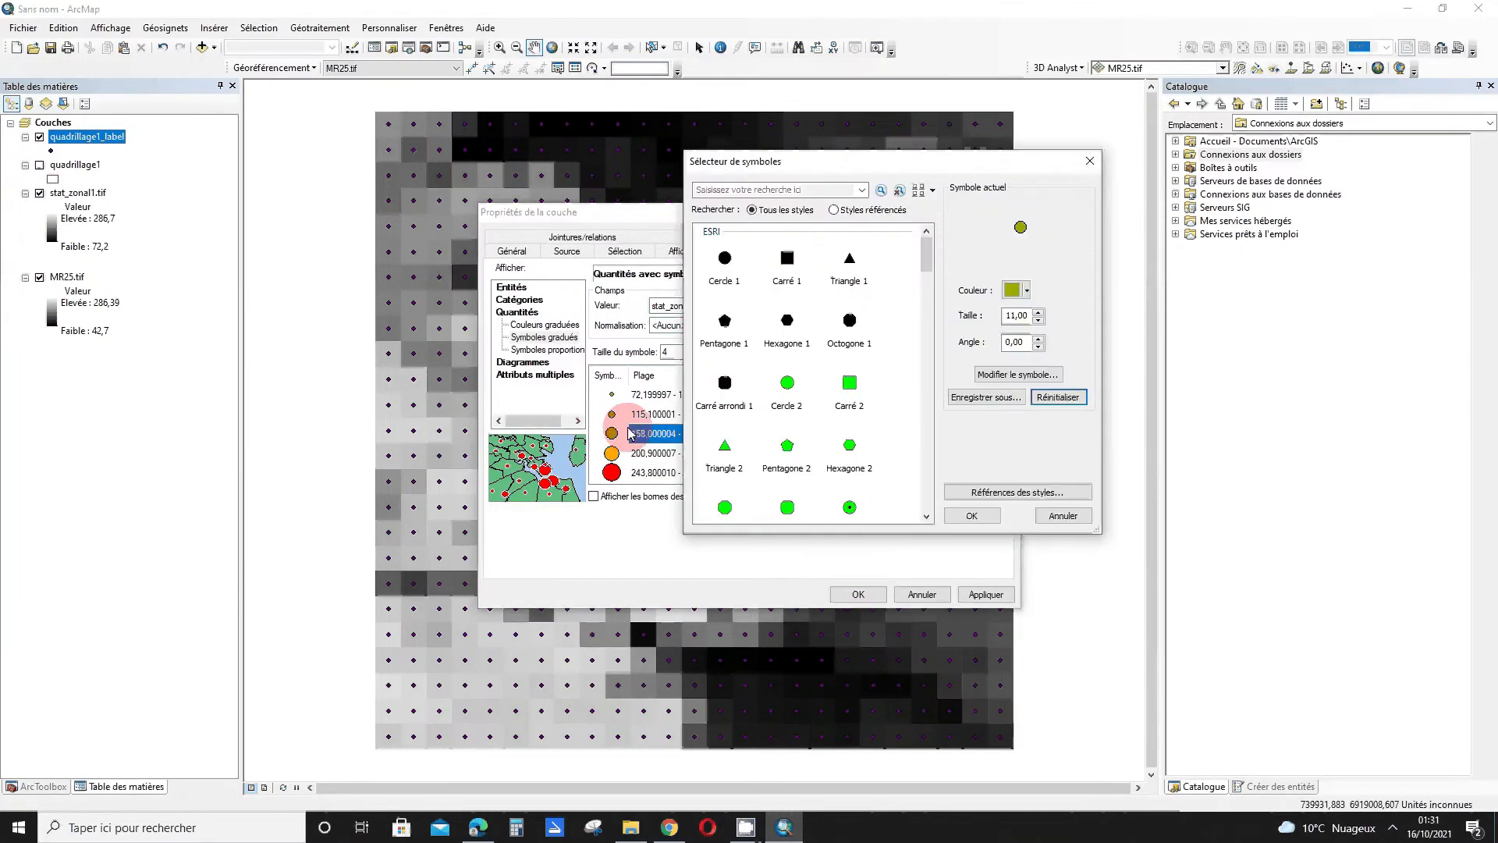
left_click(1012, 290)
left_click(1057, 351)
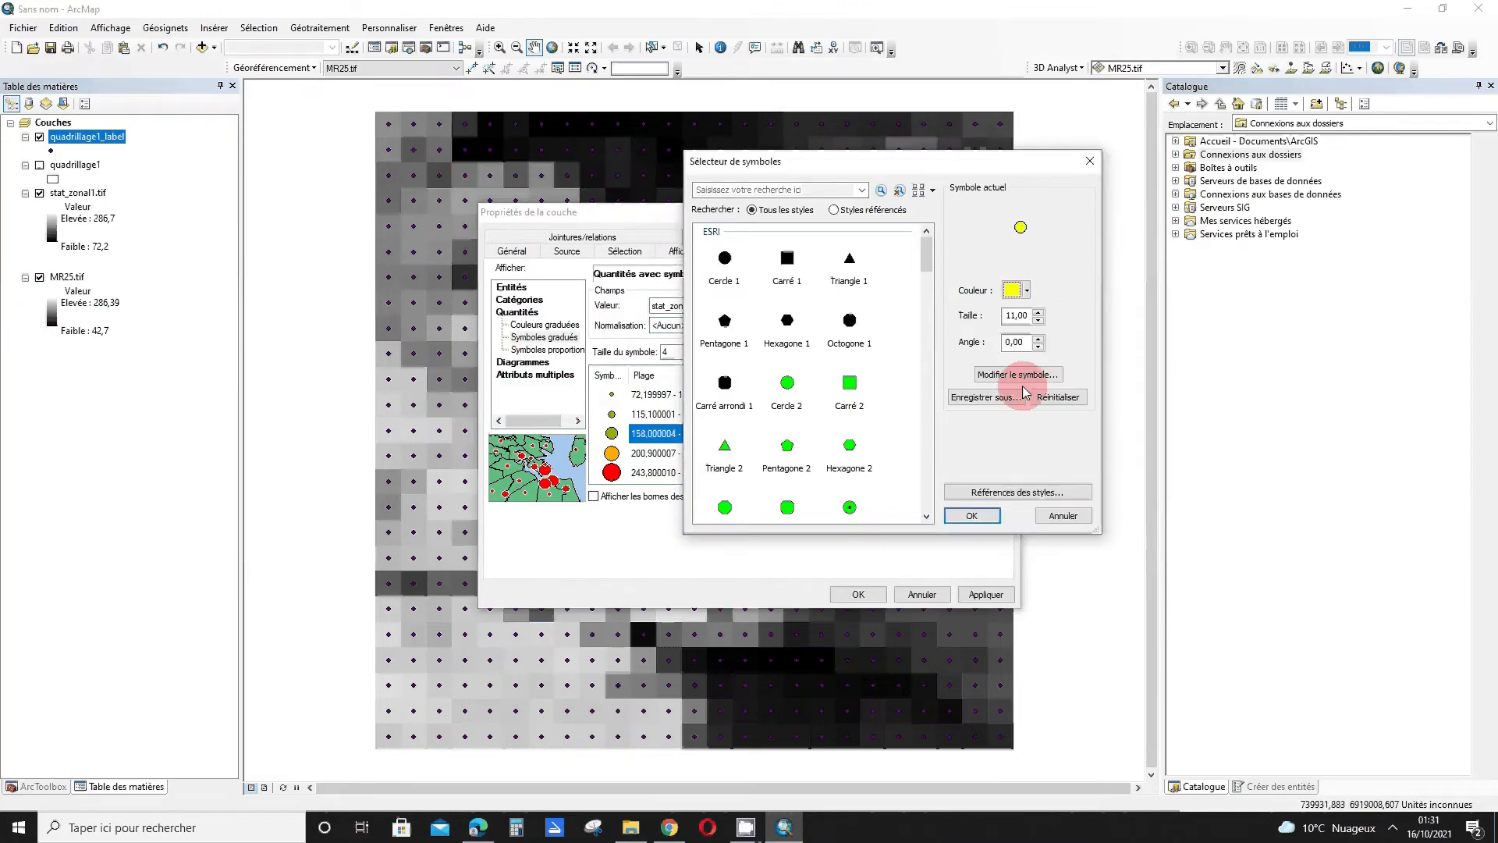
left_click(971, 515)
Set the symbol colour of the second-lowest class, 115,100001 - 158,000003, to bright green
double_click(615, 418)
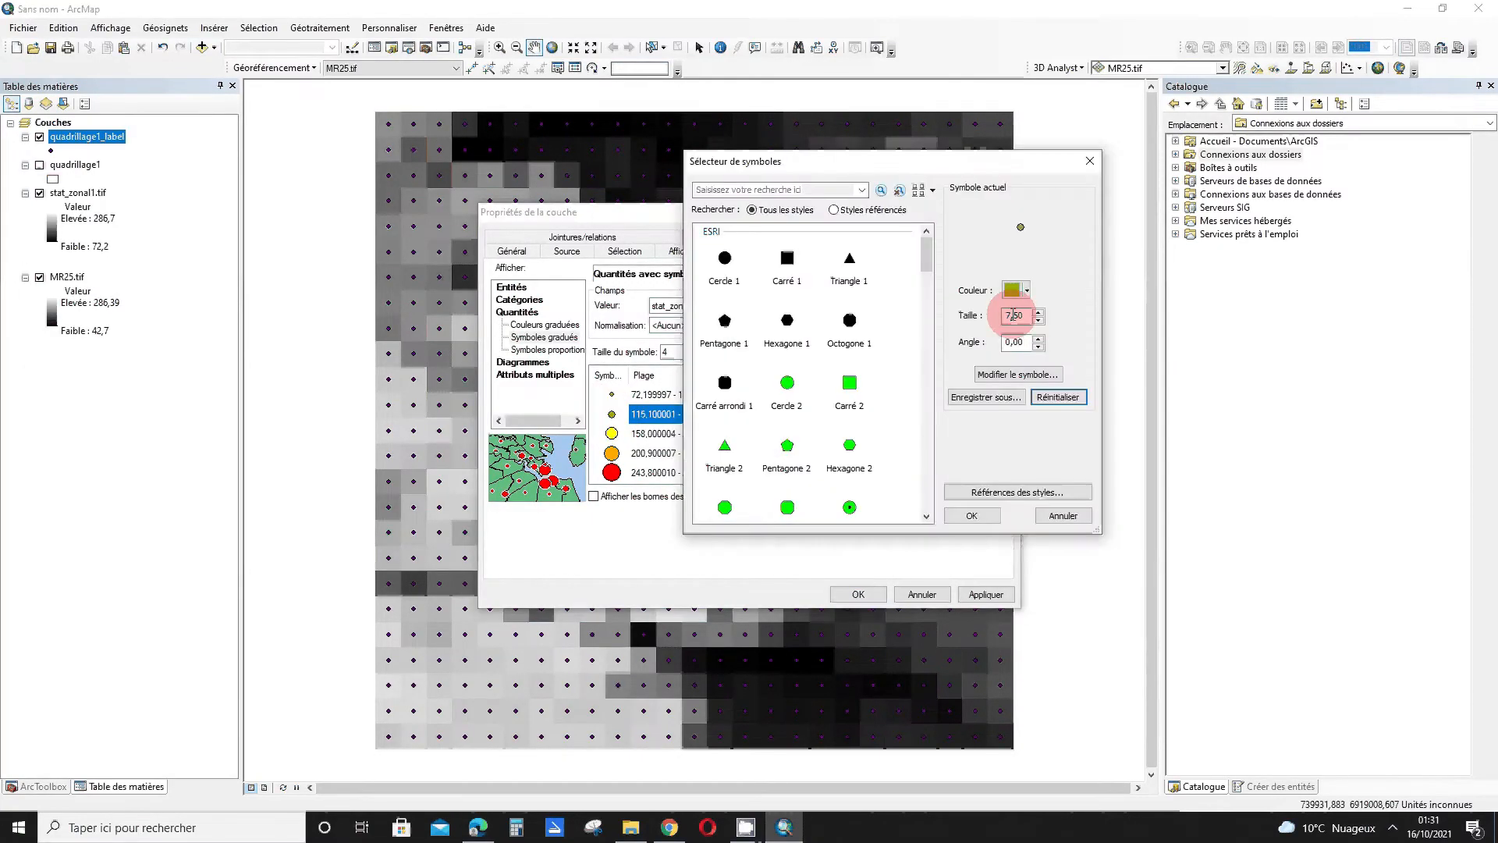
left_click(1011, 291)
left_click(1094, 367)
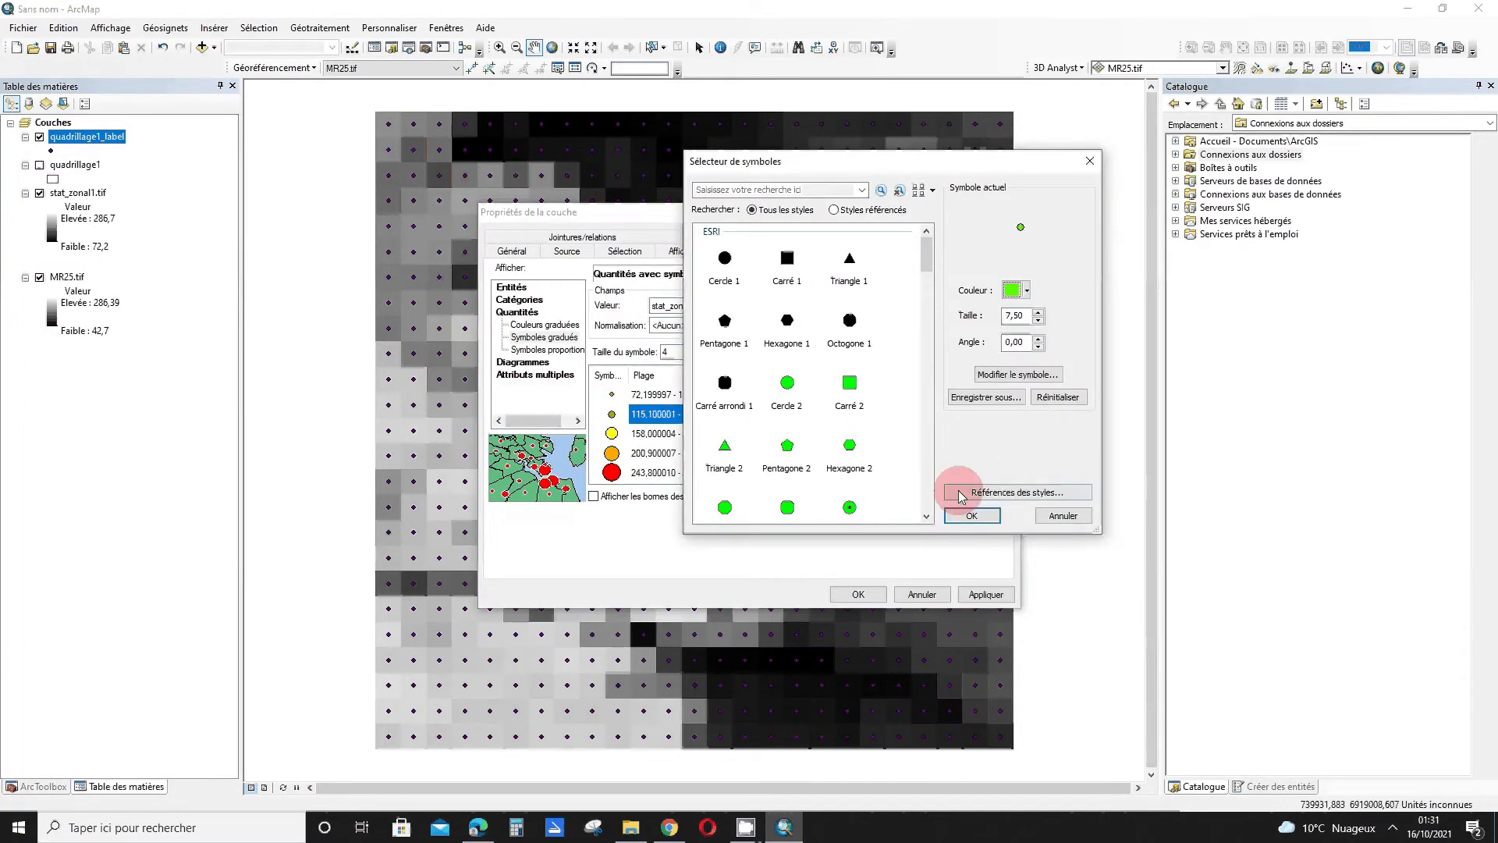
left_click(971, 514)
Set the symbol colour of the lowest-value class to blue and apply the graduated symbology to the quadrillage1_label layer
double_click(613, 396)
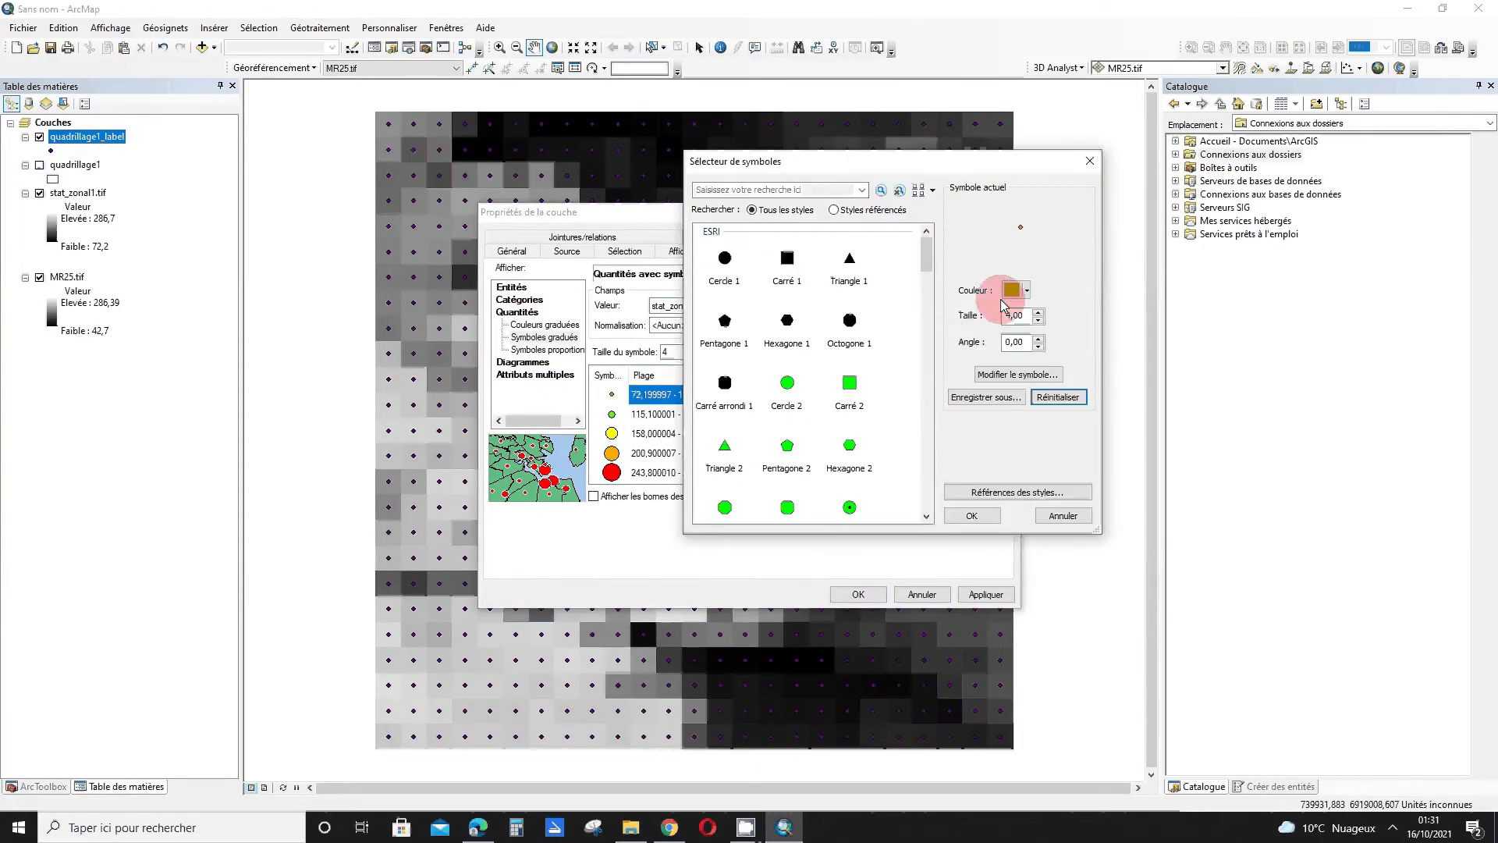
left_click(1011, 290)
left_click(1122, 361)
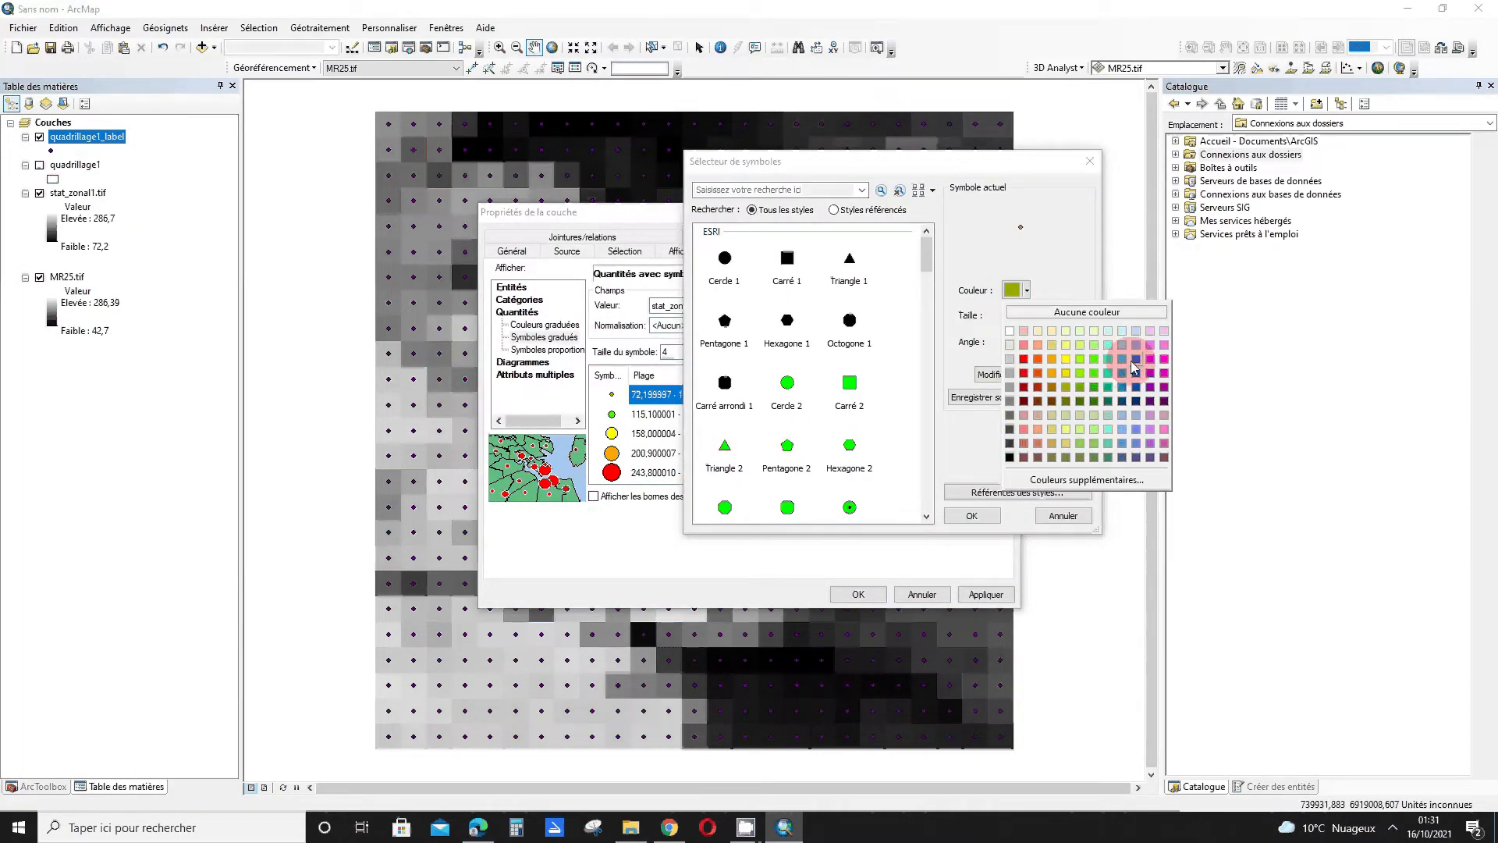
left_click(971, 515)
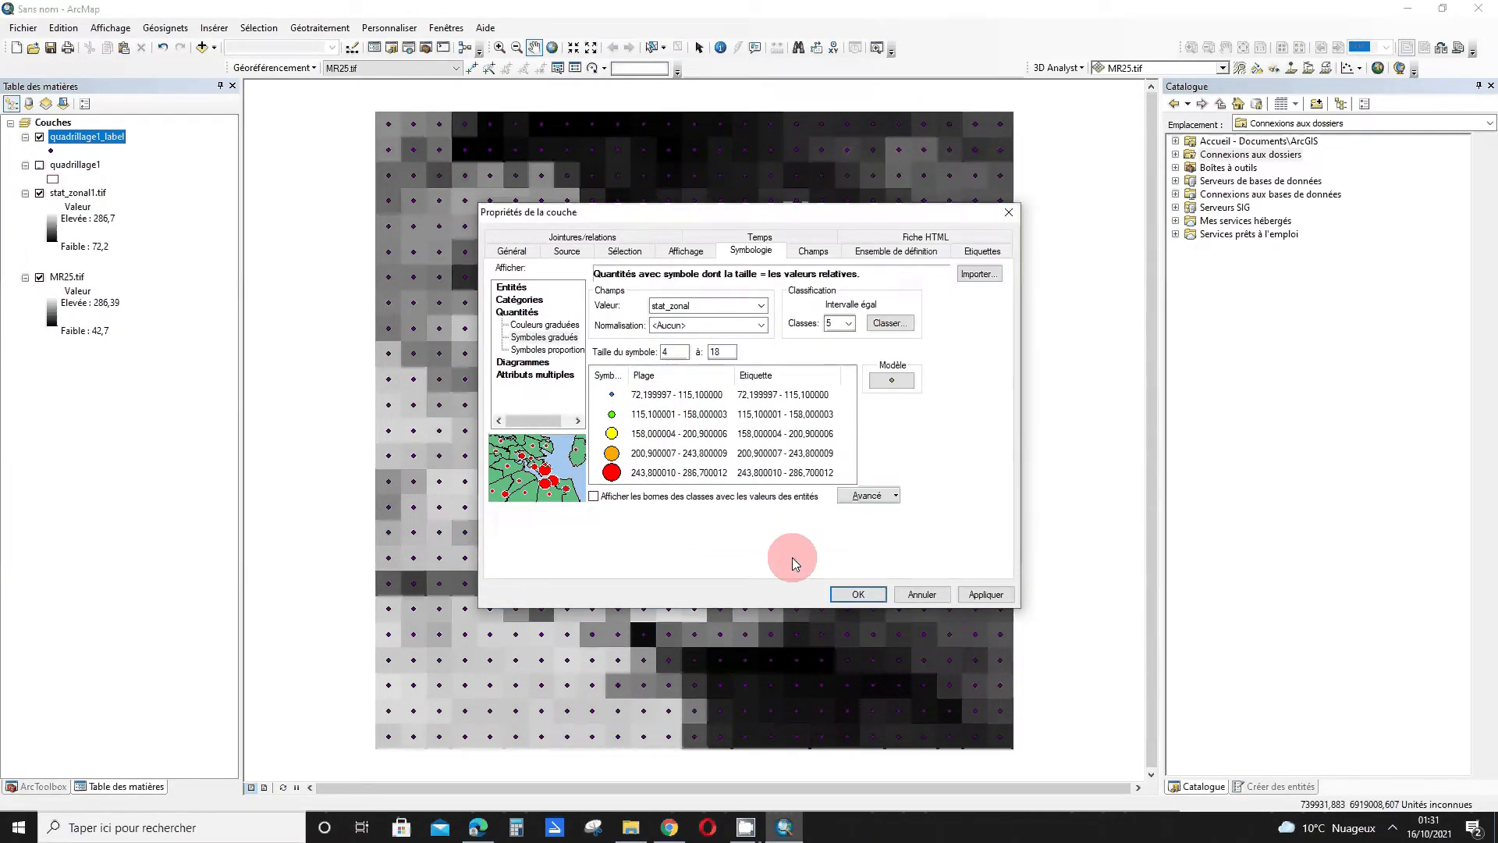
left_click(866, 593)
left_click_drag(760, 463, 745, 436)
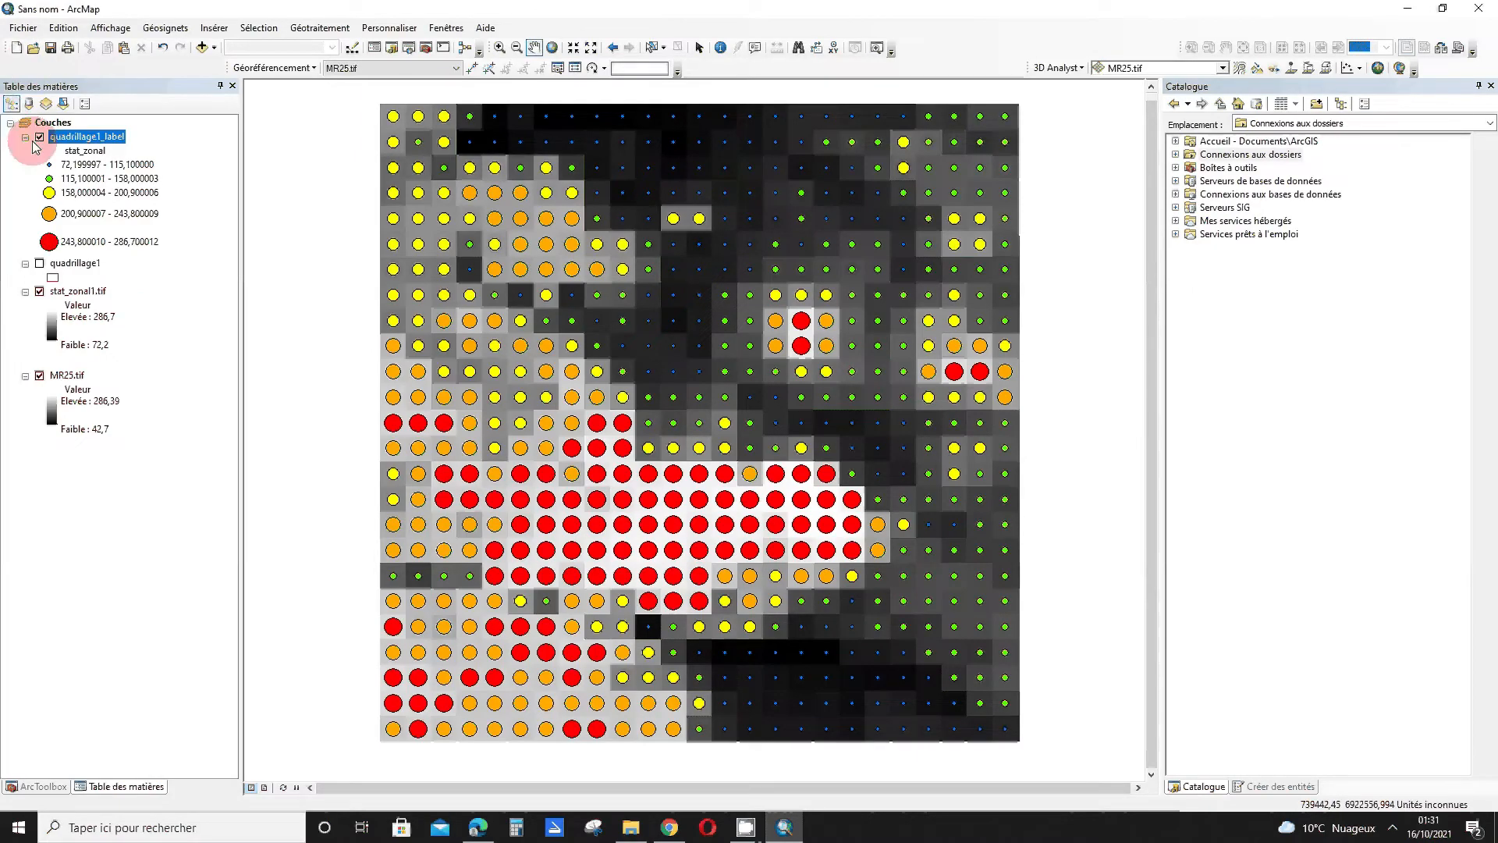
Hide the stat_zonal1.tif layer so the graduated symbols are displayed directly over the MR25.tif elevation raster
left_click(39, 265)
left_click(39, 291)
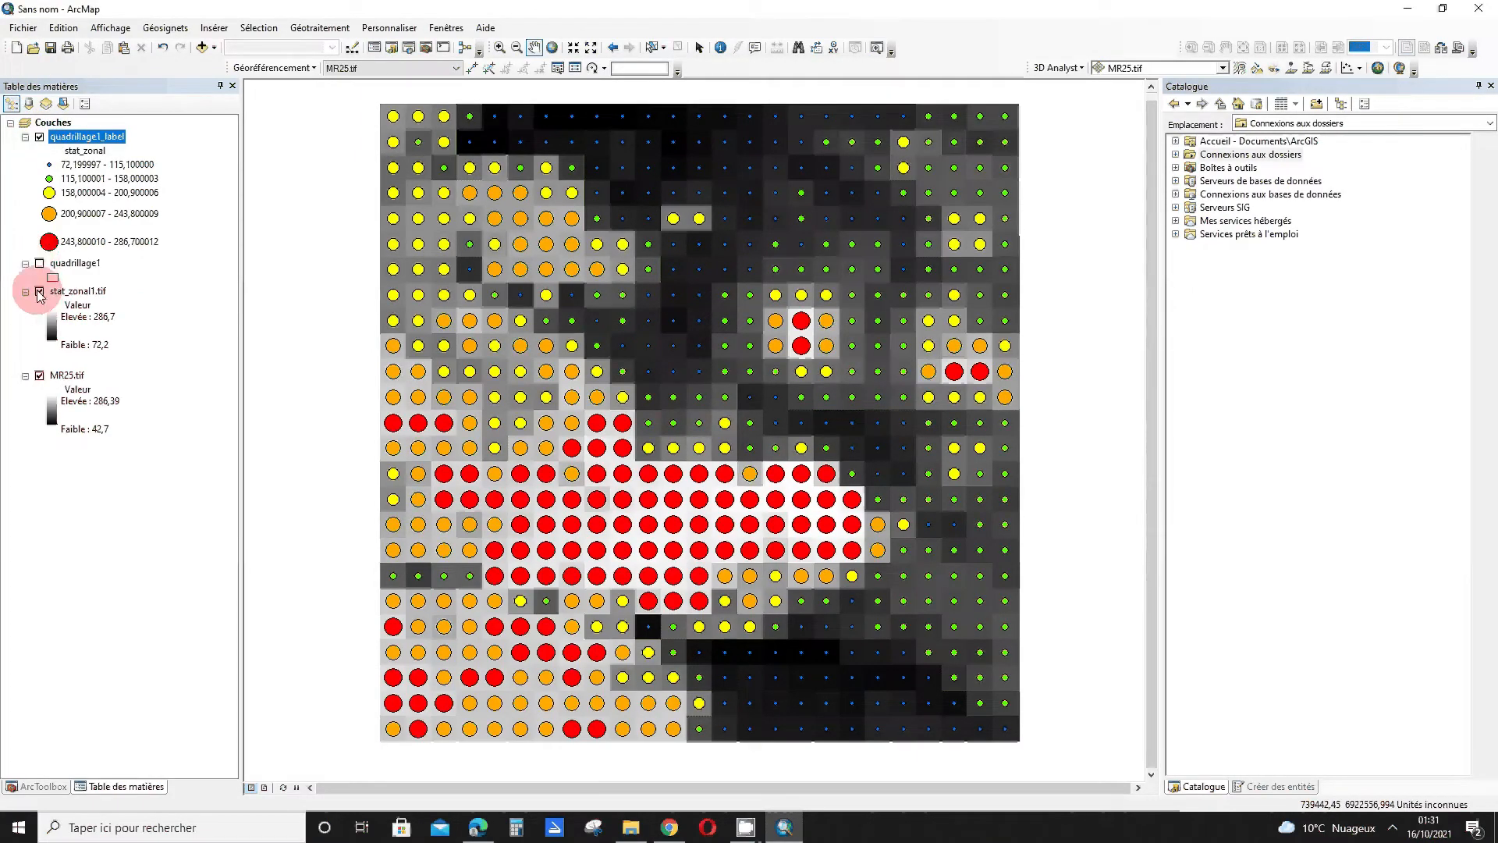
left_click(845, 351)
left_click(492, 537)
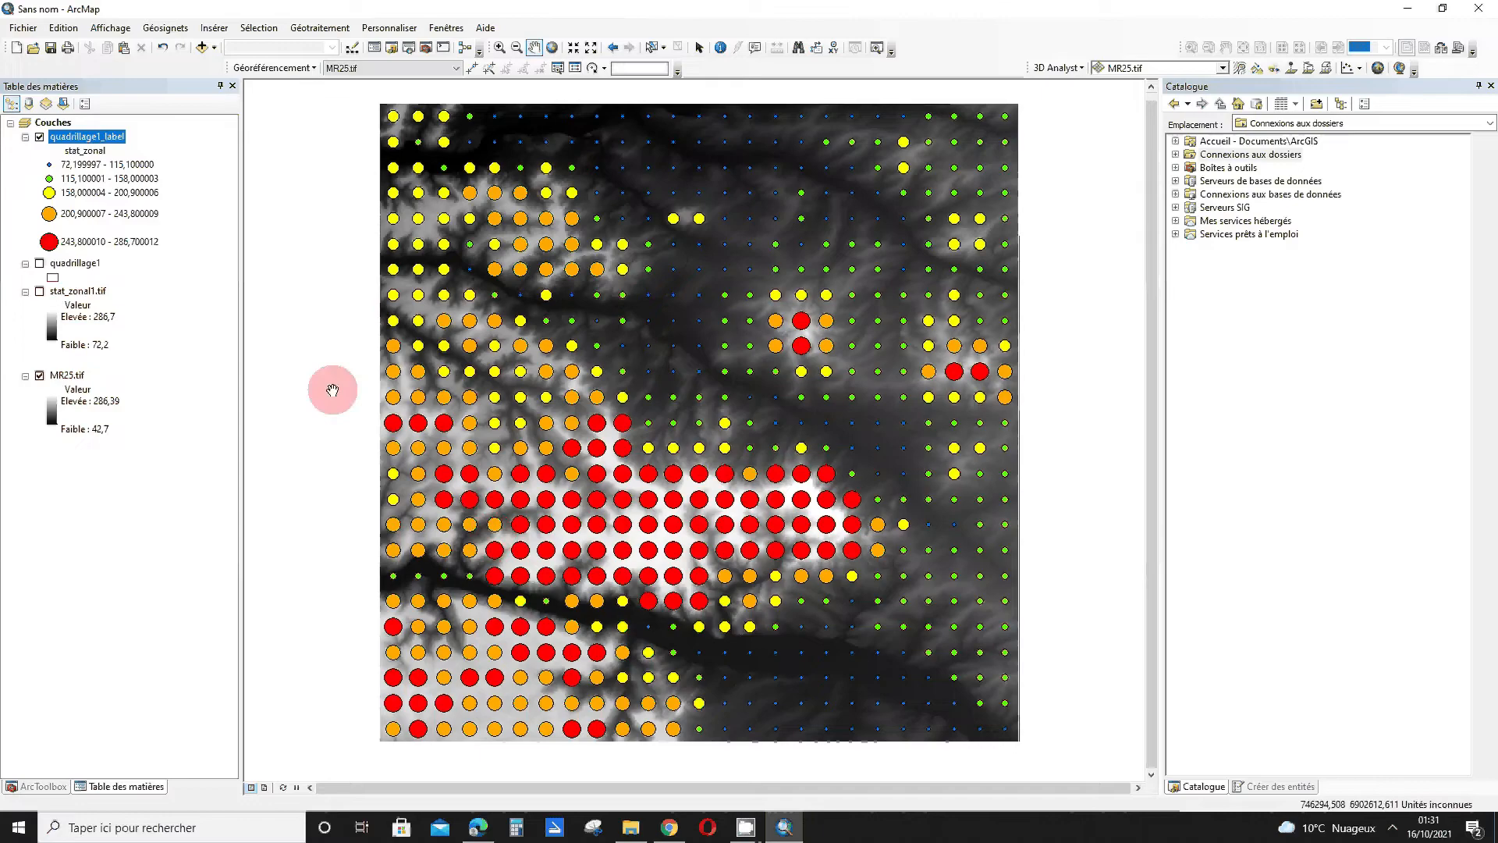